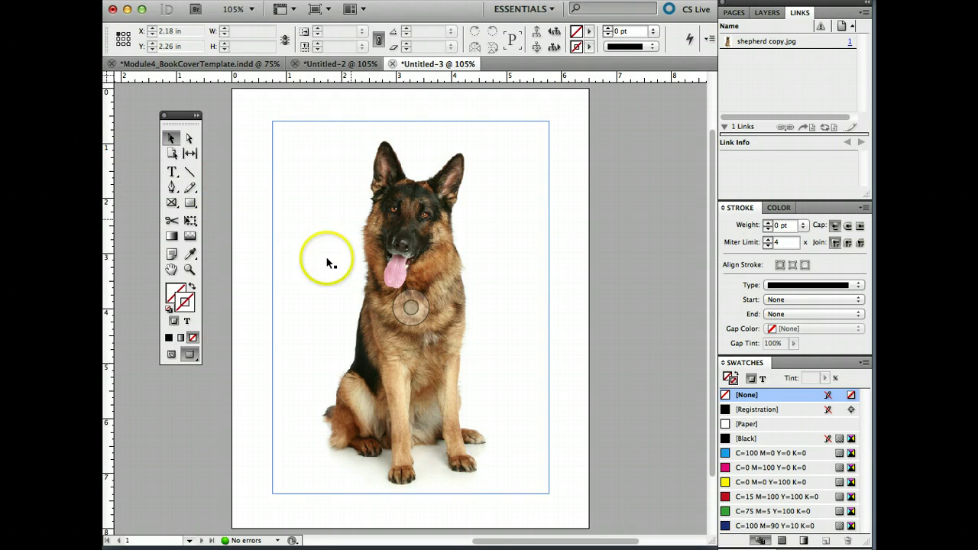
Step: Draw a text frame over the lower half of the photo in Normal screen mode
{"action": "left_click", "coordinate": [172, 171]}
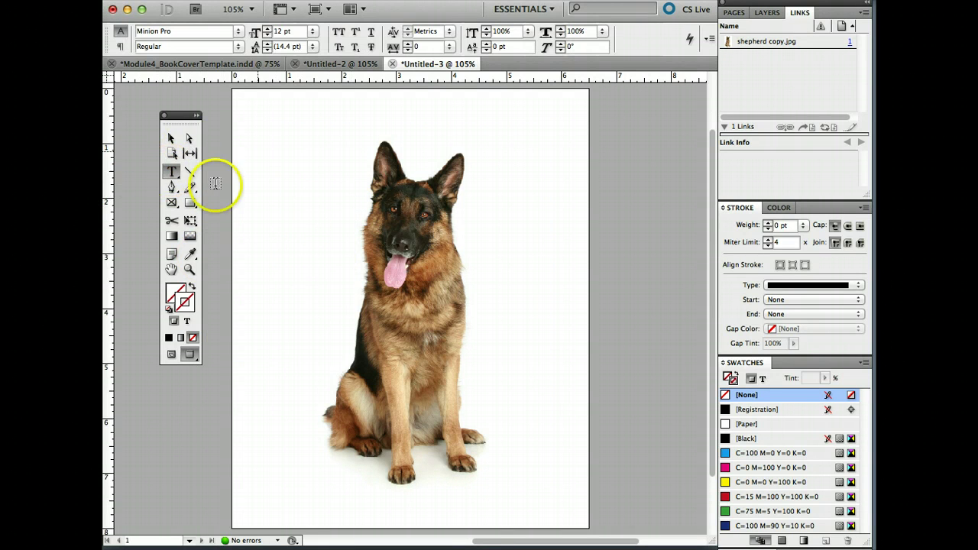
{"action": "left_click_drag", "start_coordinate": [285, 323], "coordinate": [541, 478]}
{"action": "left_click", "coordinate": [170, 355]}
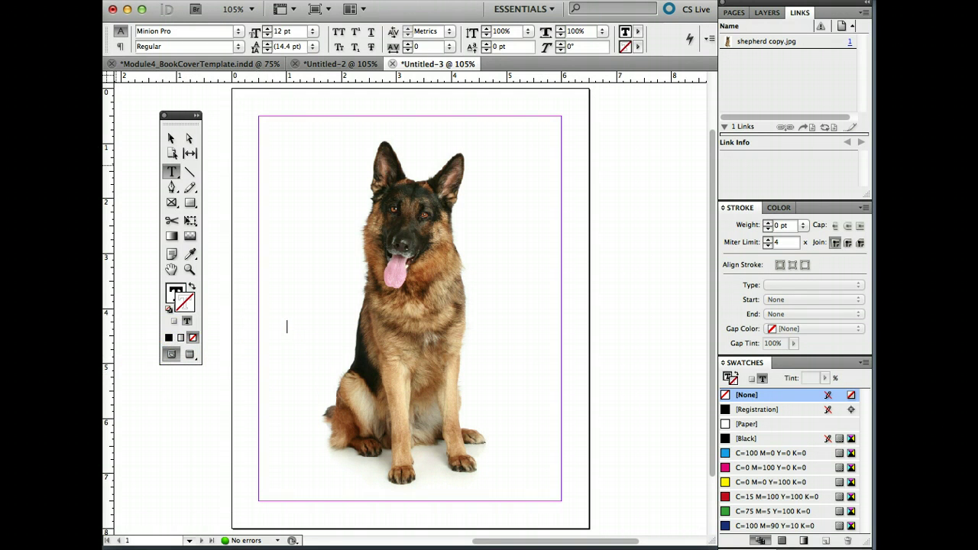
Step: Show frame edges and select the typed Doggy's Treat title text
{"action": "left_click", "coordinate": [424, 0]}
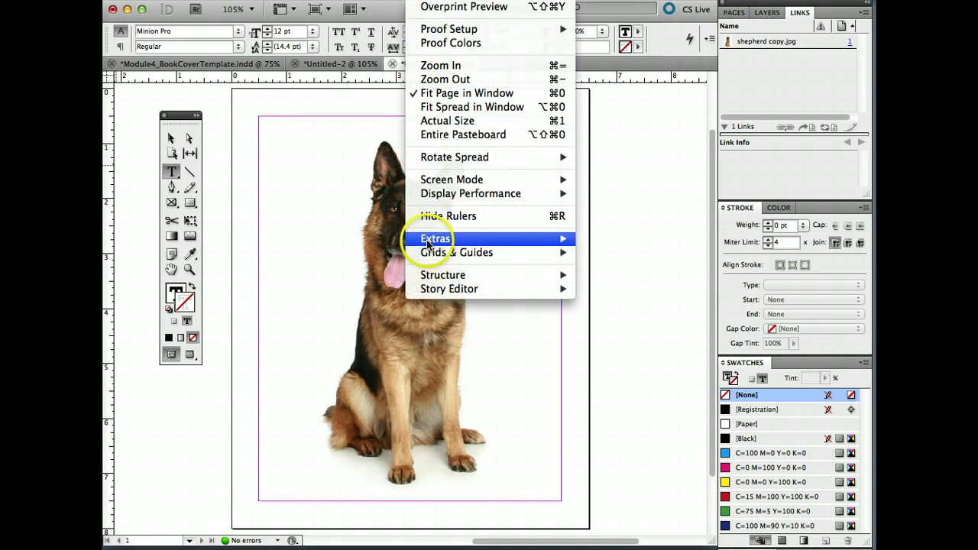
{"action": "mouse_move", "coordinate": [556, 233]}
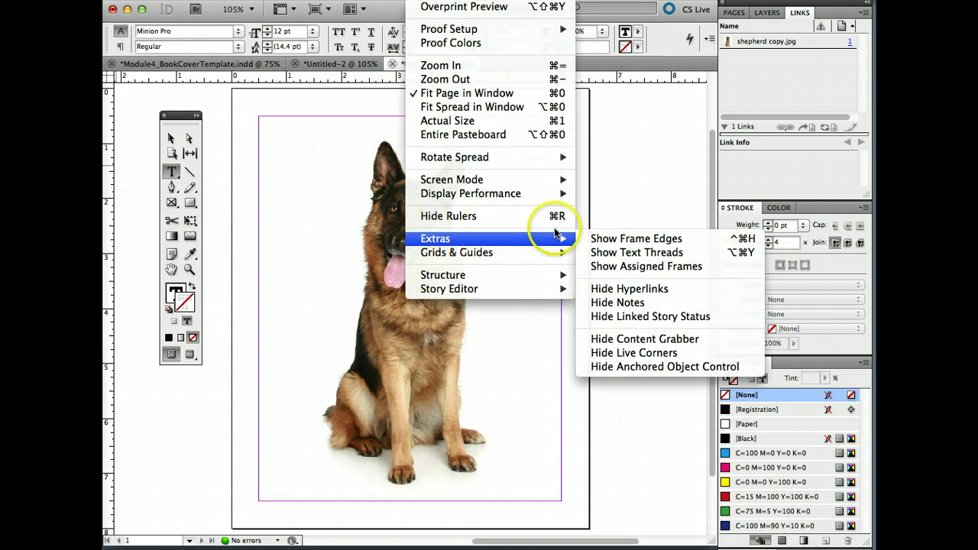
{"action": "left_click", "coordinate": [607, 241]}
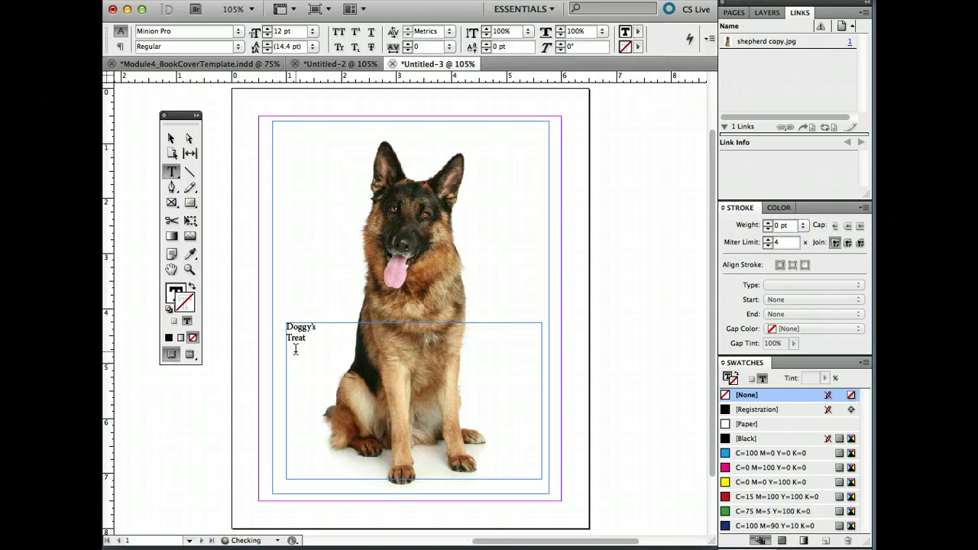
{"action": "left_click_drag", "start_coordinate": [321, 338], "coordinate": [280, 332]}
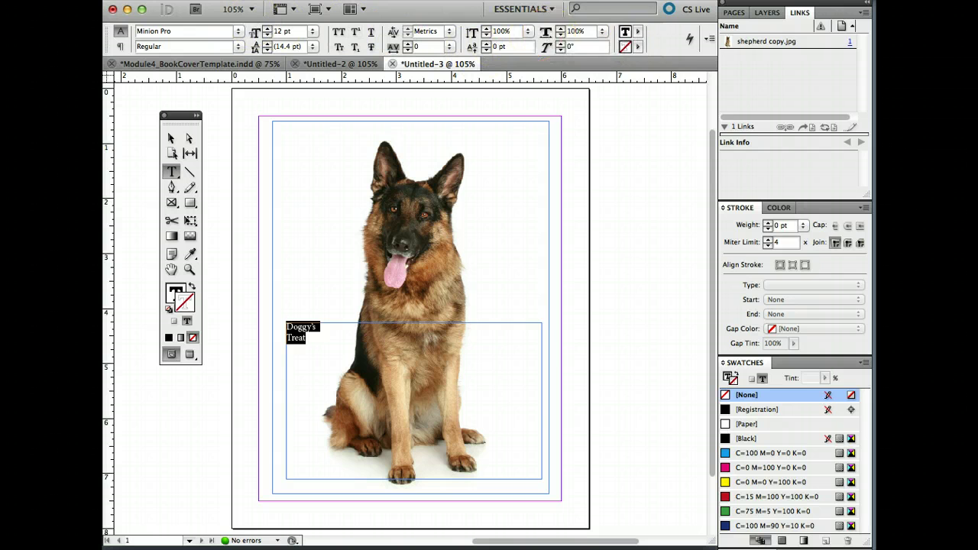
Step: Open the Character panel and move it up beside the page
{"action": "left_click", "coordinate": [459, 0]}
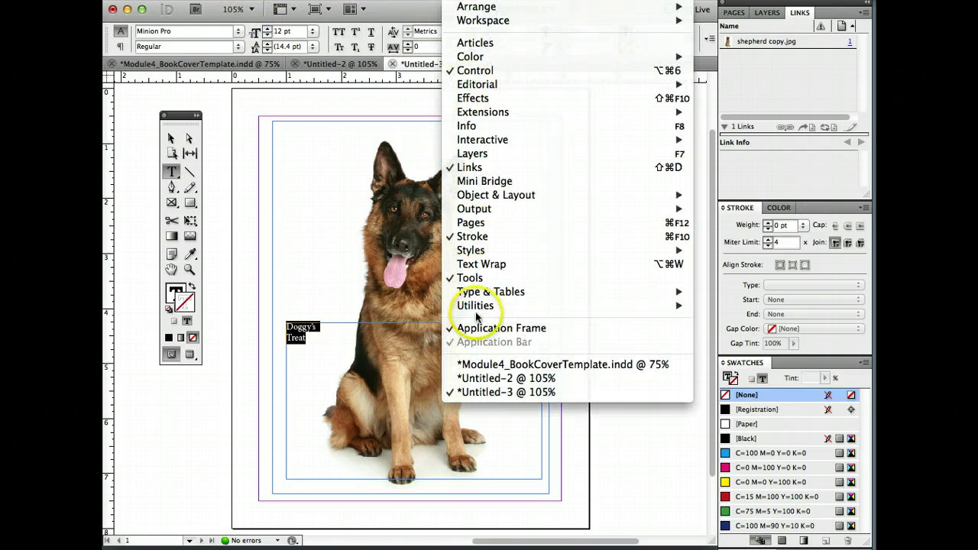
{"action": "mouse_move", "coordinate": [486, 291]}
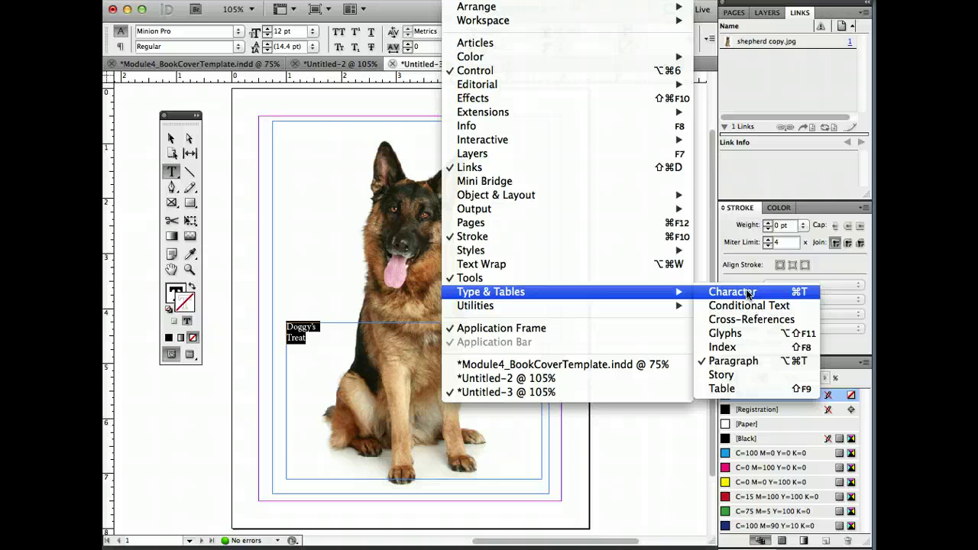
{"action": "key", "text": "Escape"}
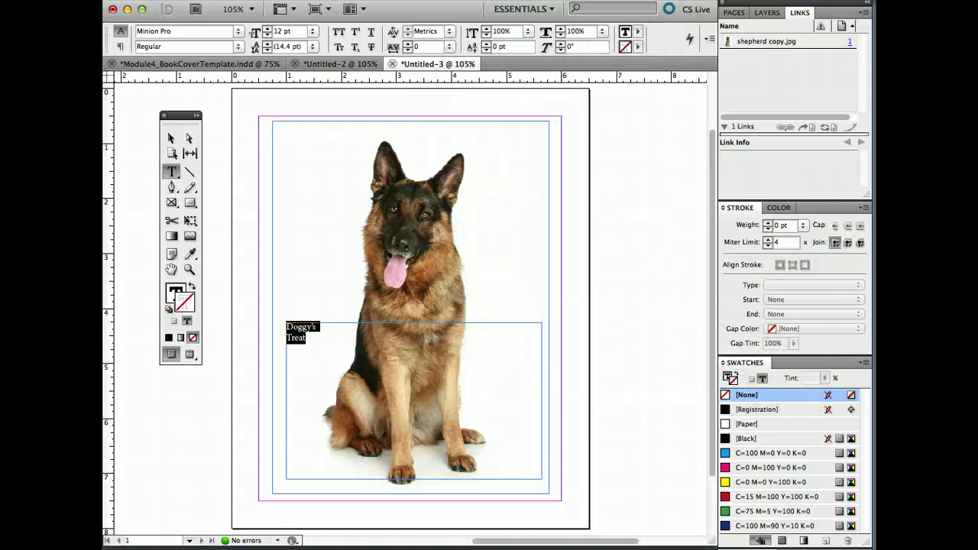
{"action": "left_click", "coordinate": [462, 1]}
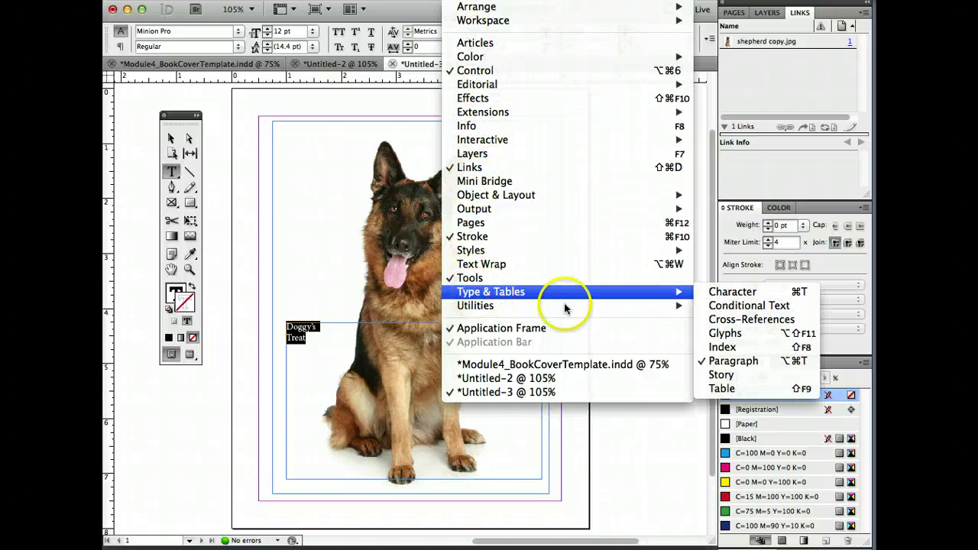
{"action": "left_click", "coordinate": [749, 293]}
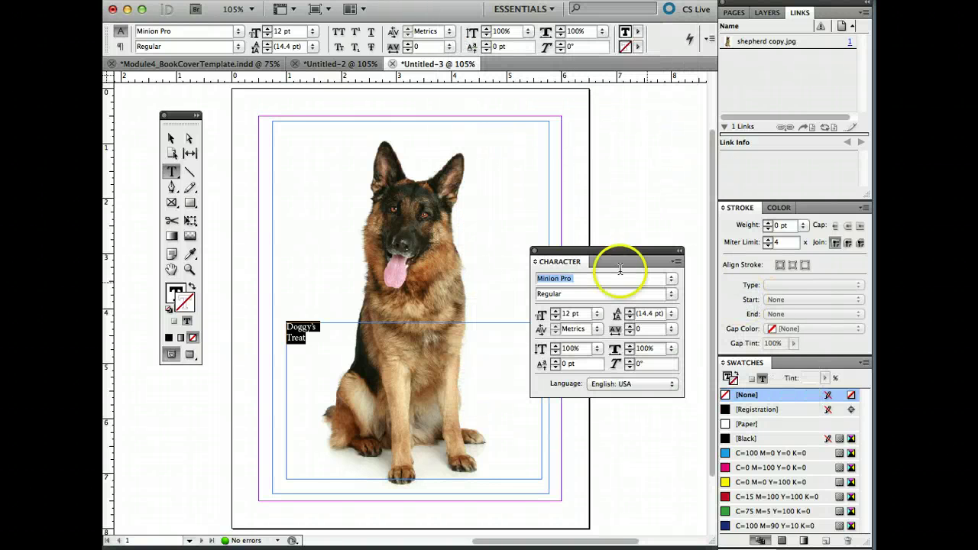
{"action": "left_click_drag", "start_coordinate": [610, 253], "coordinate": [643, 118]}
Step: Set the title font to Noteworthy Bold
{"action": "left_click", "coordinate": [237, 30]}
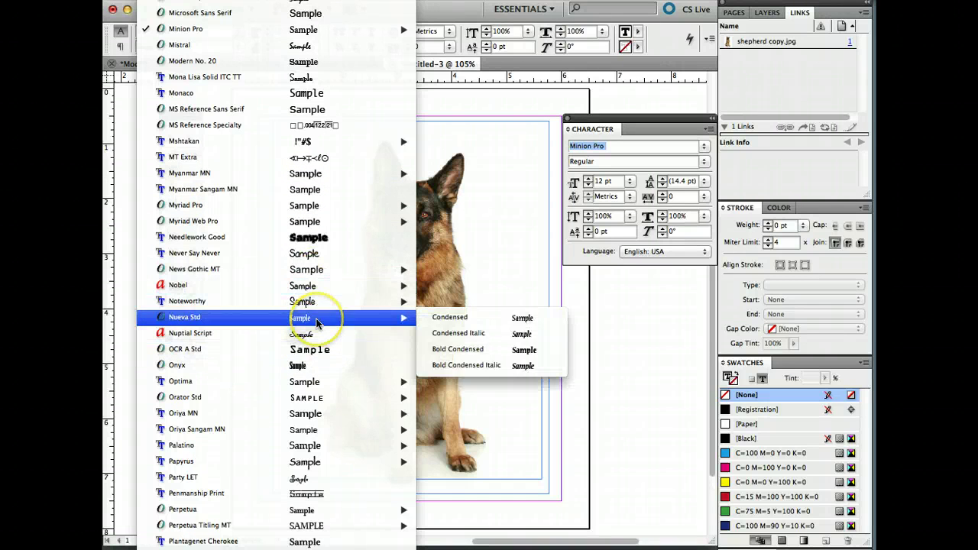
{"action": "scroll", "coordinate": [315, 320], "scroll_direction": "down", "scroll_amount": 5}
{"action": "mouse_move", "coordinate": [301, 228]}
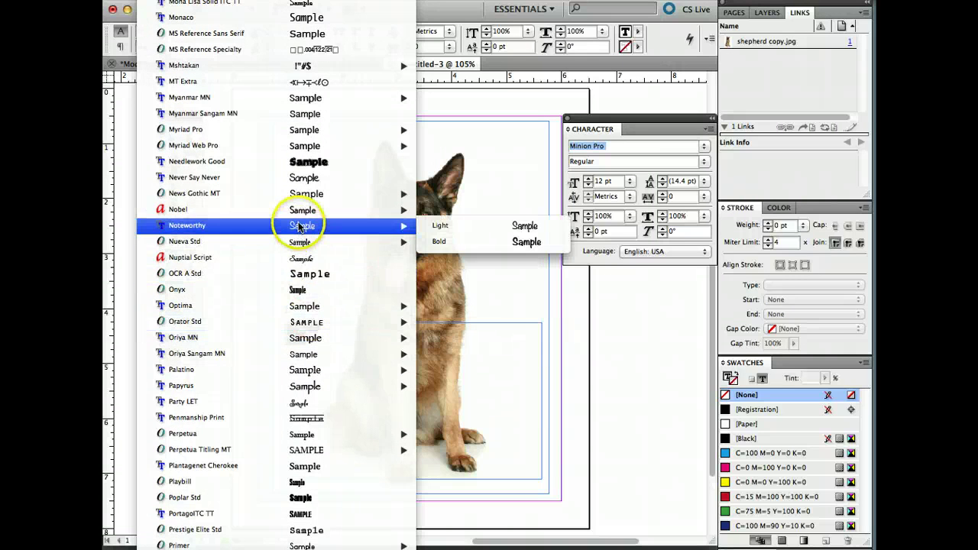
{"action": "left_click", "coordinate": [468, 243]}
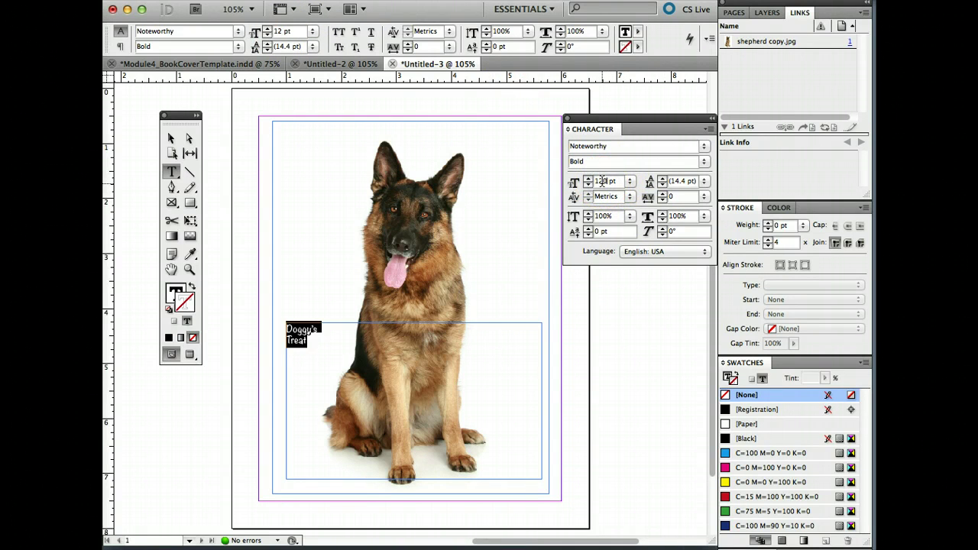
Step: Set the title size to 120 pt, then step it down to 96 pt
{"action": "key", "text": "Return"}
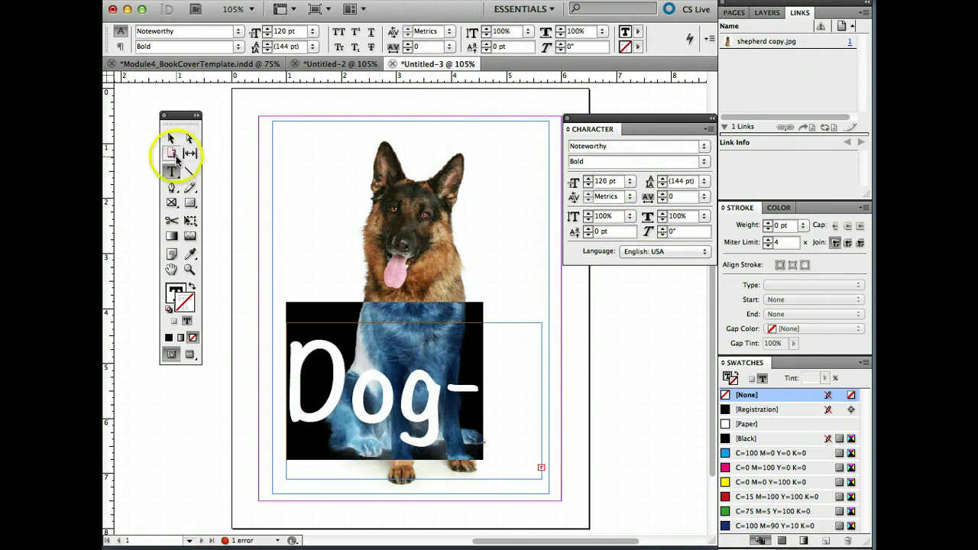
{"action": "left_click", "coordinate": [588, 184]}
{"action": "left_click", "coordinate": [587, 184]}
{"action": "left_click", "coordinate": [587, 185]}
{"action": "left_click", "coordinate": [588, 185]}
{"action": "left_click", "coordinate": [588, 184]}
{"action": "left_click", "coordinate": [588, 185]}
{"action": "left_click", "coordinate": [587, 184]}
{"action": "left_click", "coordinate": [587, 184]}
{"action": "left_click", "coordinate": [588, 185]}
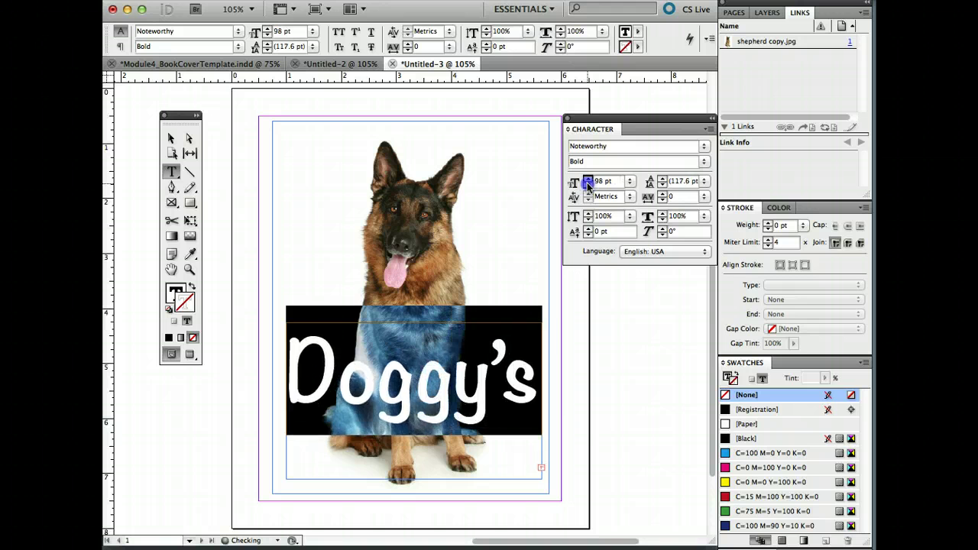
{"action": "left_click", "coordinate": [588, 184]}
{"action": "left_click", "coordinate": [588, 184]}
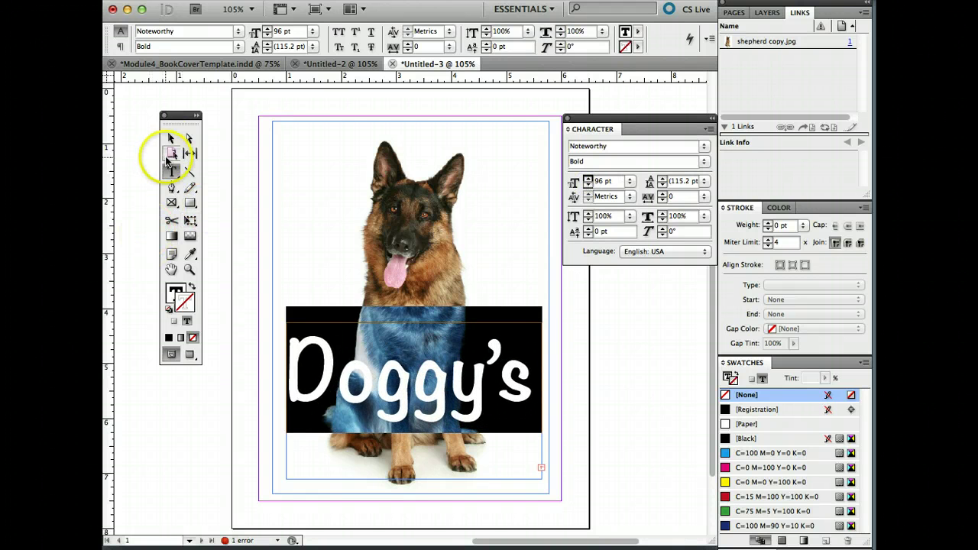
Step: Resize the title frame to 4.64 × 2.66 in, leaving Treat overset
{"action": "left_click", "coordinate": [170, 145]}
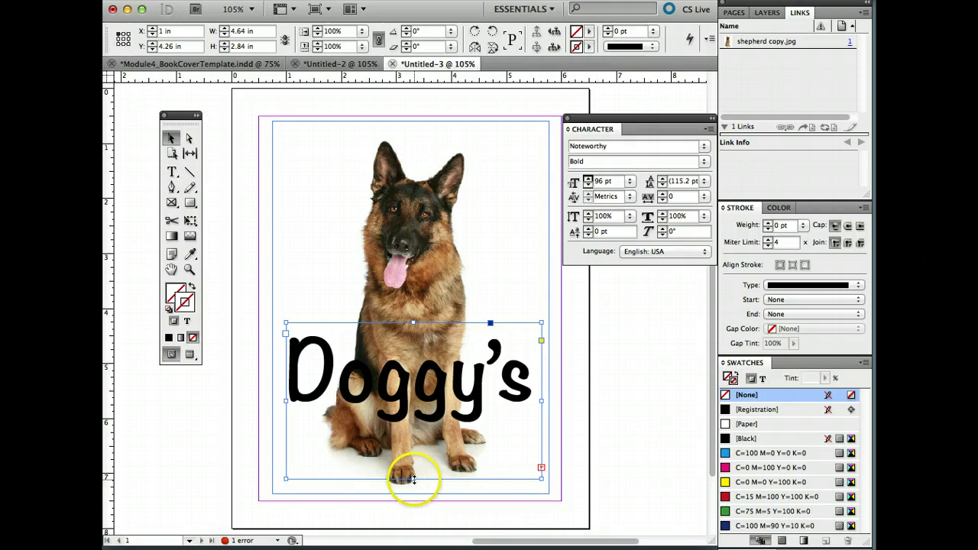
{"action": "mouse_move", "coordinate": [414, 479]}
{"action": "left_mouse_down"}
{"action": "mouse_move", "coordinate": [415, 517]}
{"action": "mouse_move", "coordinate": [412, 480]}
{"action": "left_mouse_up"}
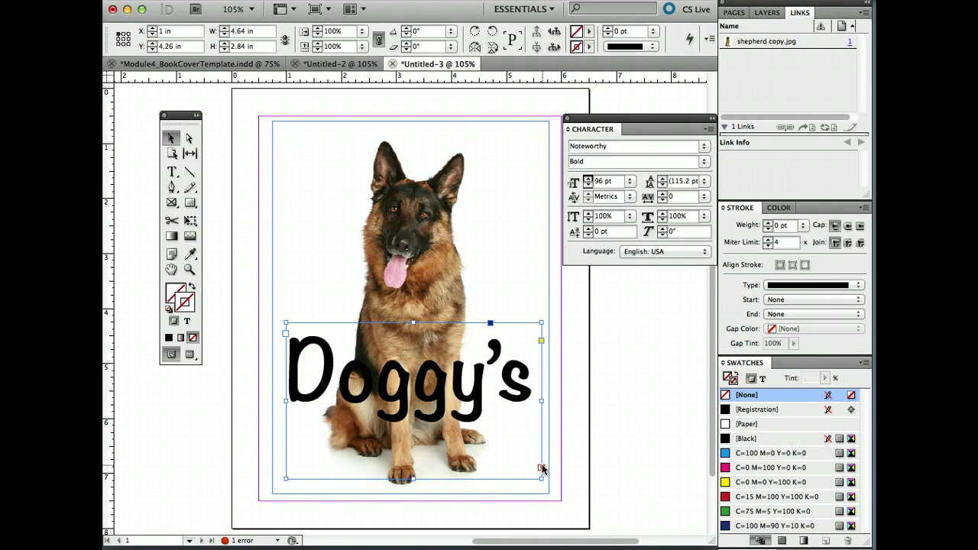
{"action": "left_click", "coordinate": [412, 479]}
{"action": "mouse_move", "coordinate": [413, 479]}
{"action": "left_mouse_down"}
{"action": "mouse_move", "coordinate": [414, 506]}
{"action": "mouse_move", "coordinate": [413, 471]}
{"action": "left_mouse_up"}
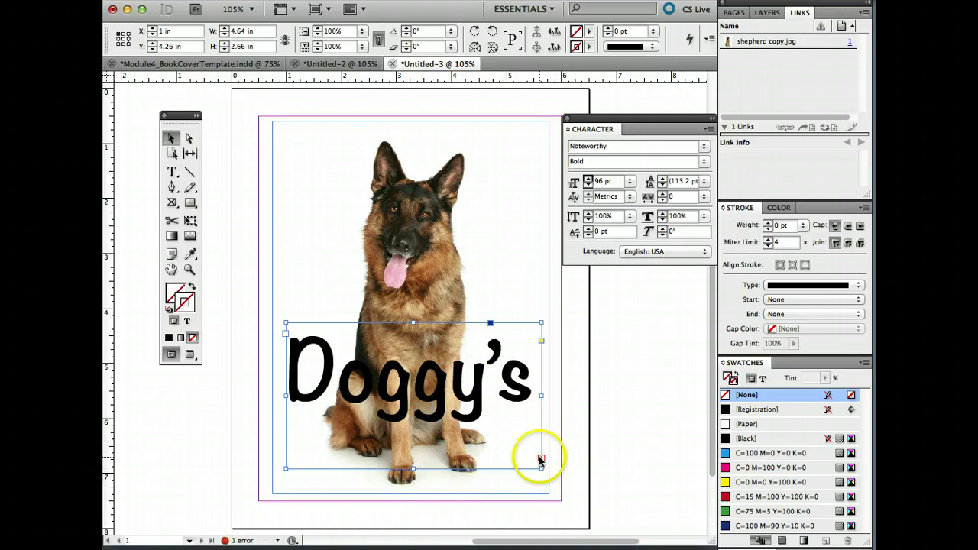
{"action": "scroll", "coordinate": [550, 456], "scroll_direction": "right", "scroll_amount": 5}
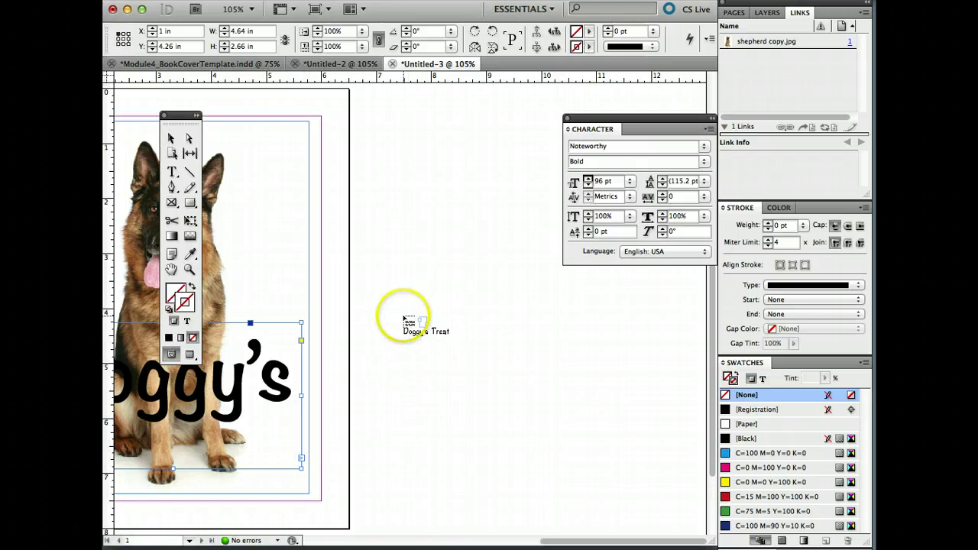
Step: Place the overset Treat on the pasteboard and stretch the title frame to 3.08 in tall
{"action": "left_click", "coordinate": [403, 316]}
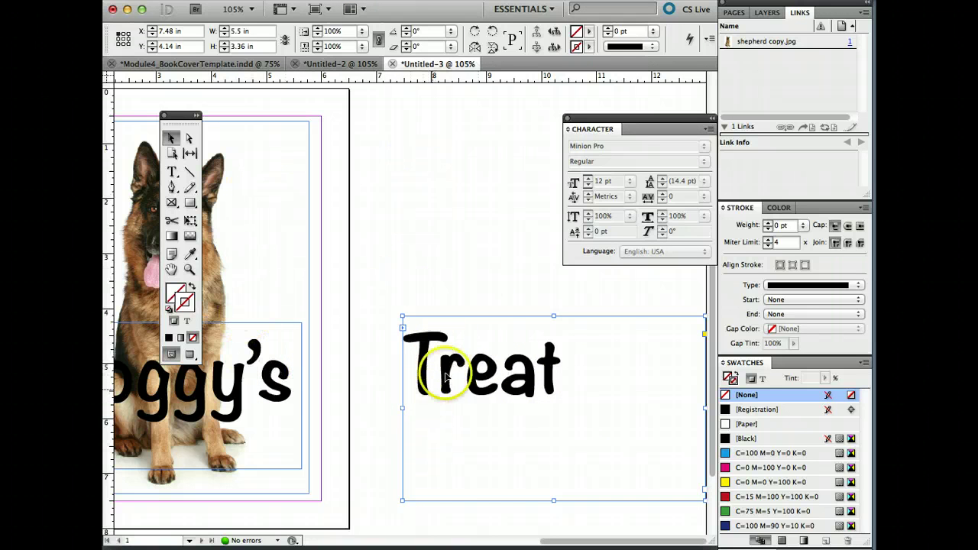
{"action": "left_click_drag", "start_coordinate": [475, 359], "coordinate": [464, 331]}
{"action": "left_click", "coordinate": [245, 438]}
{"action": "scroll", "coordinate": [246, 437], "scroll_direction": "left", "scroll_amount": 3}
{"action": "scroll", "coordinate": [245, 438], "scroll_direction": "left", "scroll_amount": 3}
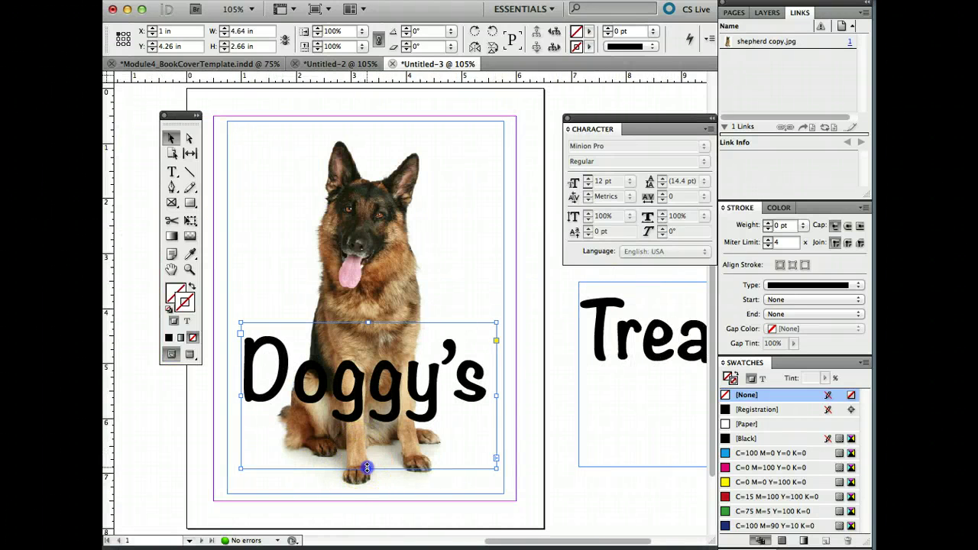
{"action": "left_click_drag", "start_coordinate": [367, 468], "coordinate": [367, 492]}
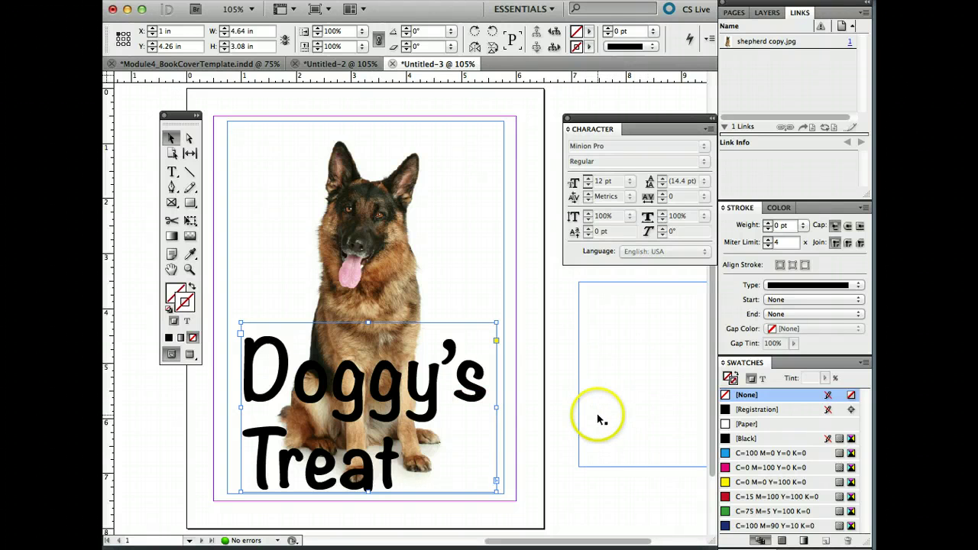
Step: Delete the leftover empty frame and select the Doggy's Treat title text
{"action": "left_click", "coordinate": [652, 362]}
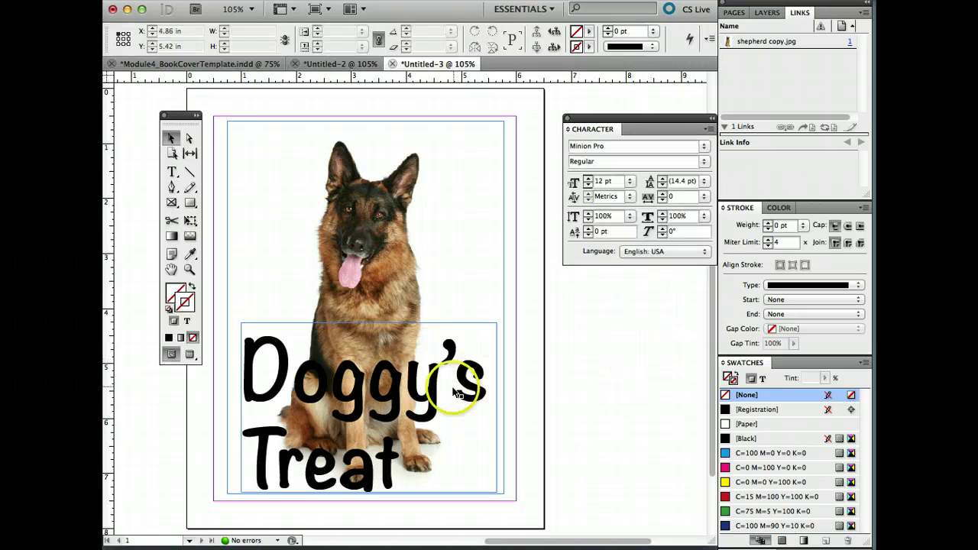
{"action": "double_click", "coordinate": [415, 465]}
{"action": "left_click_drag", "start_coordinate": [415, 466], "coordinate": [289, 375]}
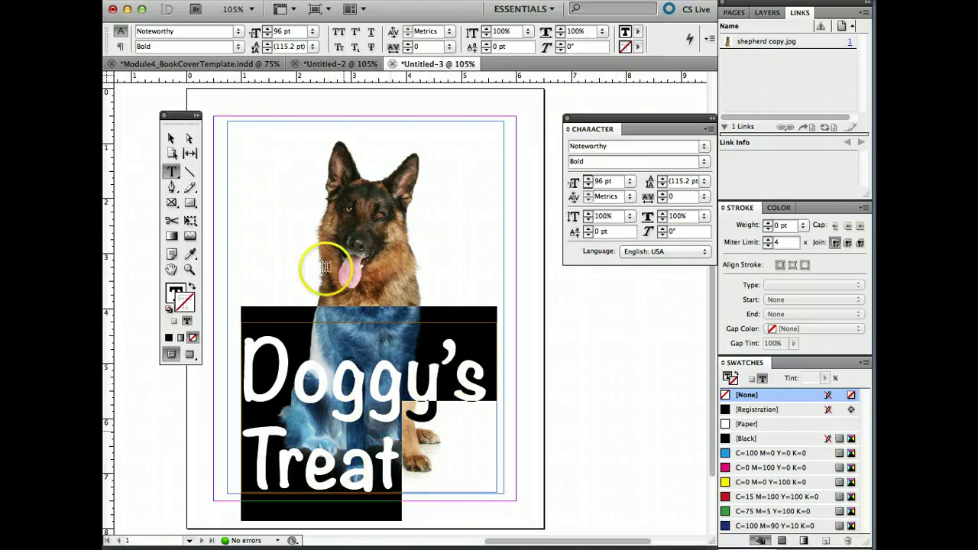
{"action": "left_click", "coordinate": [170, 139]}
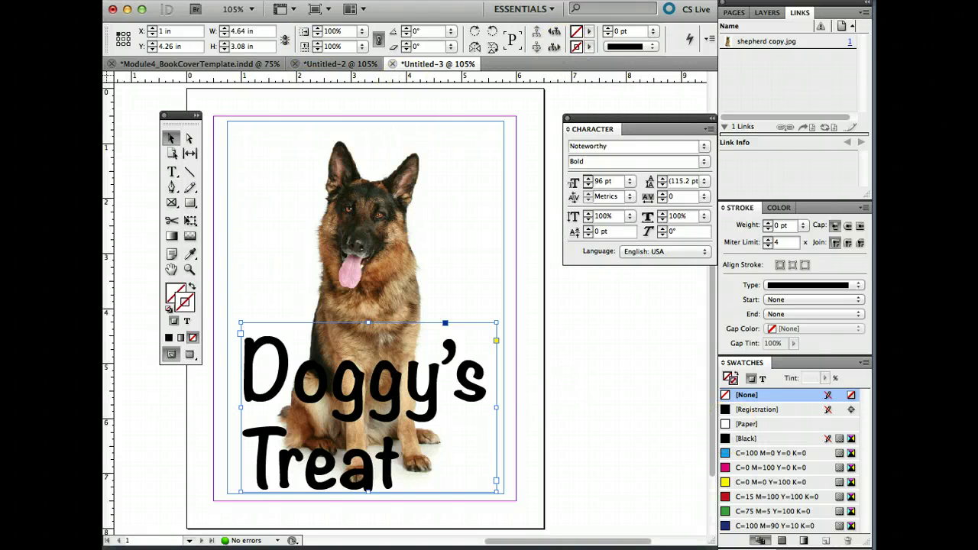
Step: Centre-align the title and move its frame to X 0.88 in, Y 3.5 in
{"action": "left_click", "coordinate": [462, 1]}
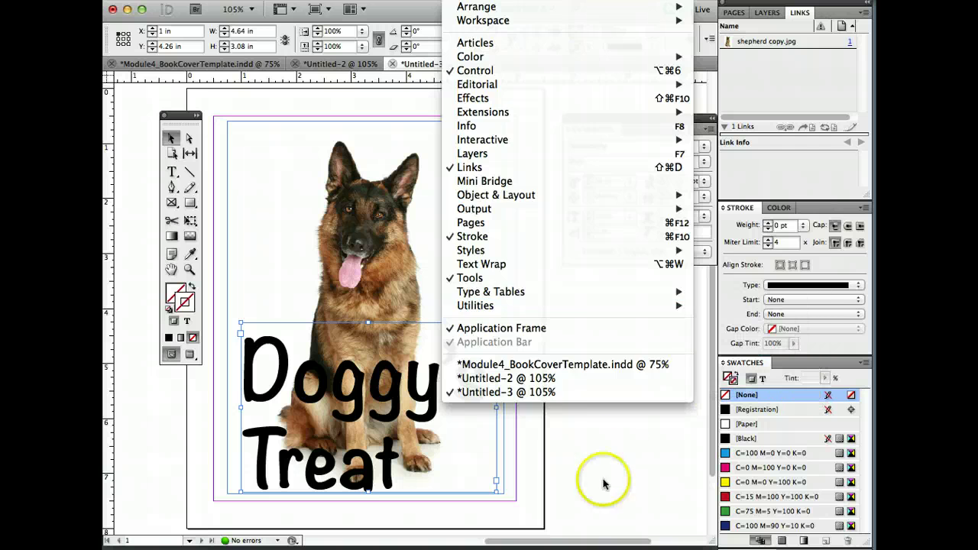
{"action": "key", "text": "super+t"}
{"action": "left_click_drag", "start_coordinate": [673, 504], "coordinate": [633, 127]}
{"action": "left_click", "coordinate": [589, 146]}
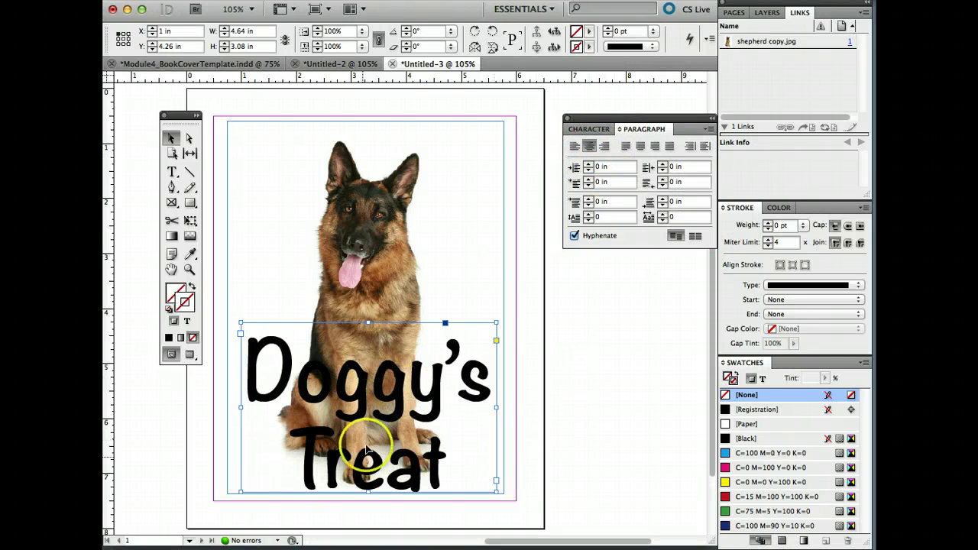
{"action": "left_click_drag", "start_coordinate": [399, 418], "coordinate": [400, 374]}
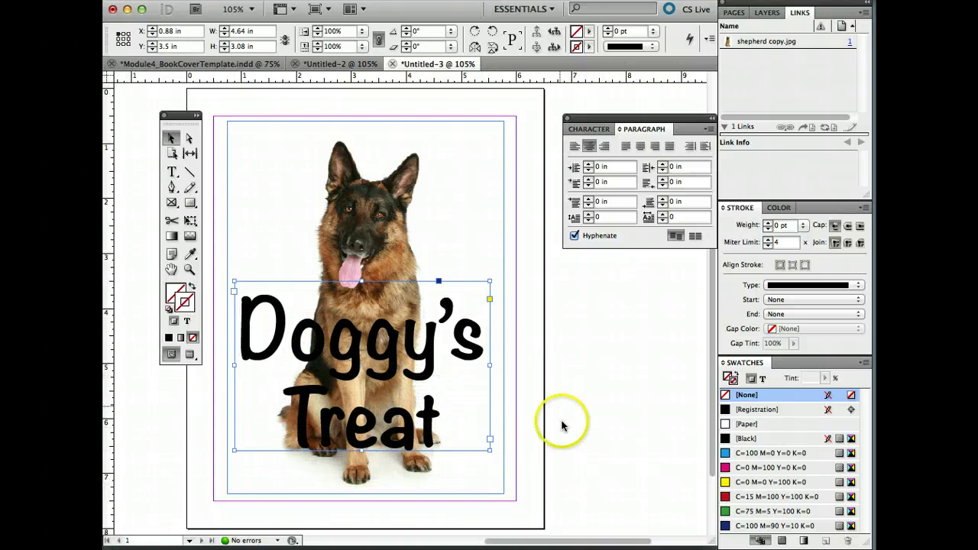
Step: Select the Doggy's Treat text, then its frame, toggling the fill and stroke swatches
{"action": "double_click", "coordinate": [376, 353]}
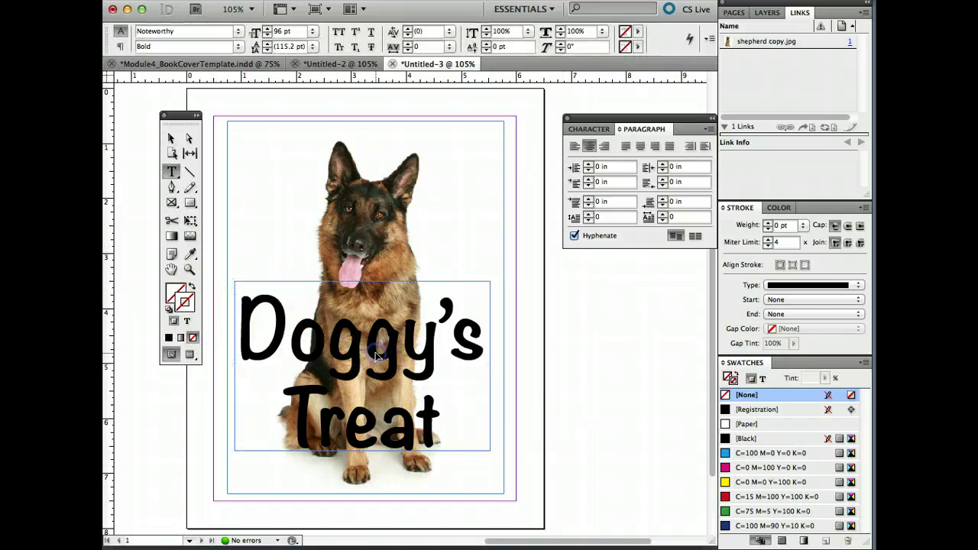
{"action": "left_click_drag", "start_coordinate": [445, 426], "coordinate": [252, 284]}
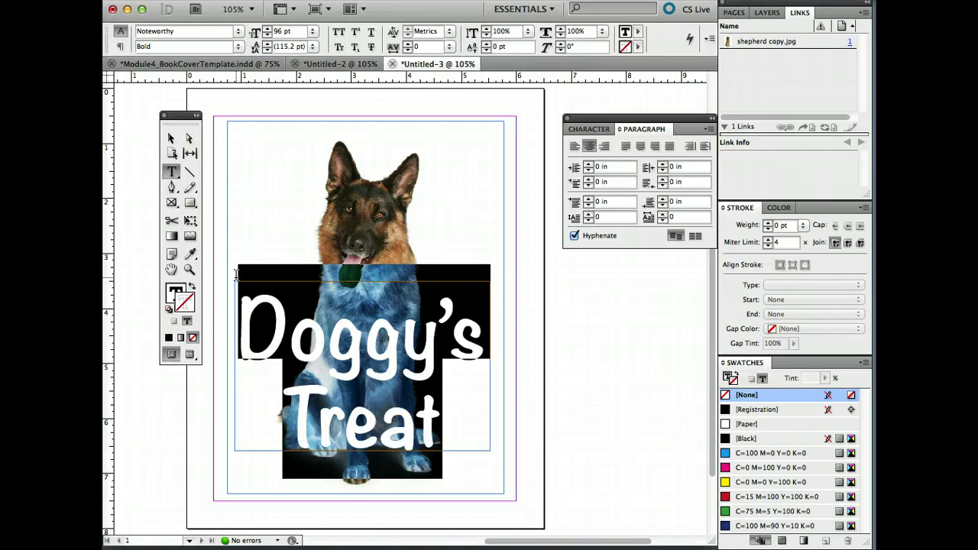
{"action": "left_click", "coordinate": [170, 294]}
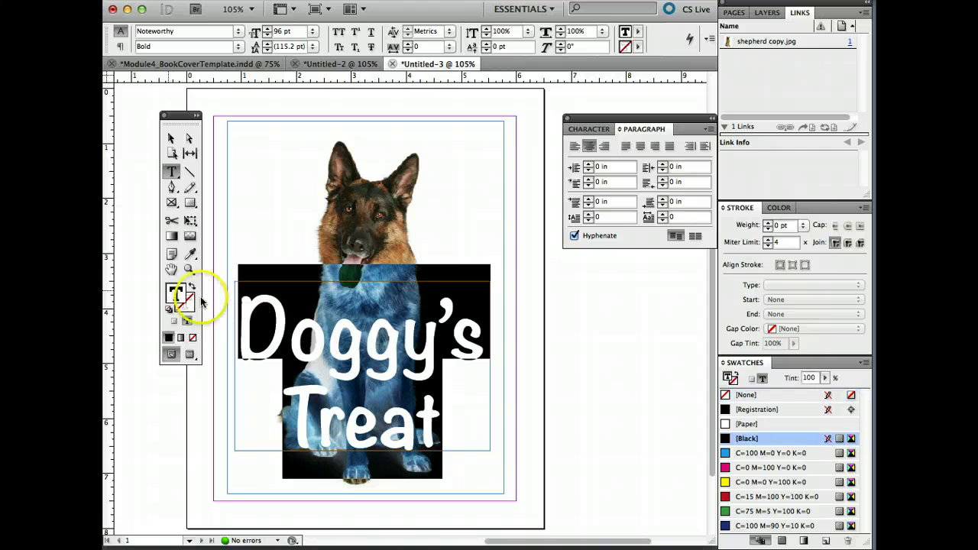
{"action": "left_click", "coordinate": [171, 138]}
{"action": "key", "text": "x"}
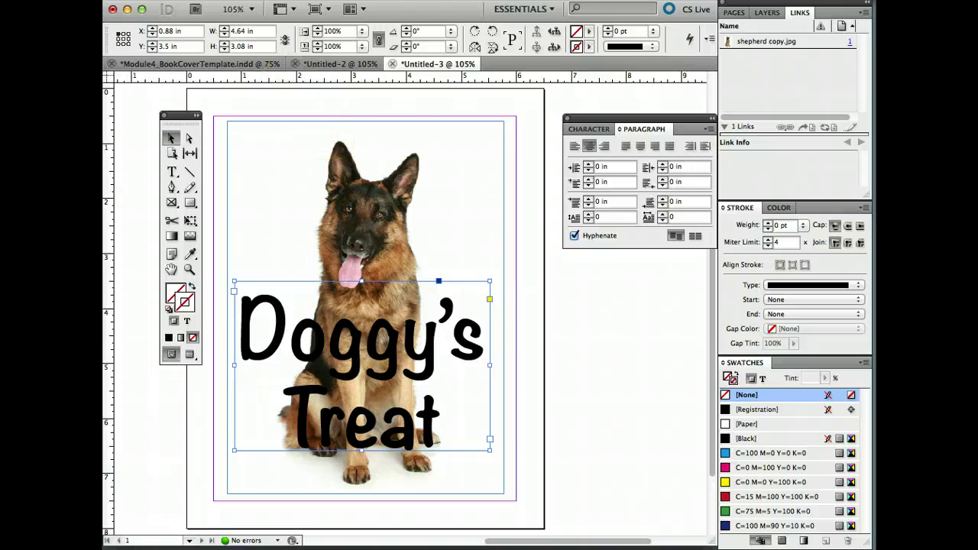
Step: Duplicate the title frame to X 6.56 in, Y 3.75 in, then select the original's text
{"action": "left_click", "coordinate": [221, 2]}
{"action": "left_click", "coordinate": [224, 59]}
{"action": "left_click_drag", "start_coordinate": [222, 1], "coordinate": [234, 63]}
{"action": "left_click", "coordinate": [234, 70]}
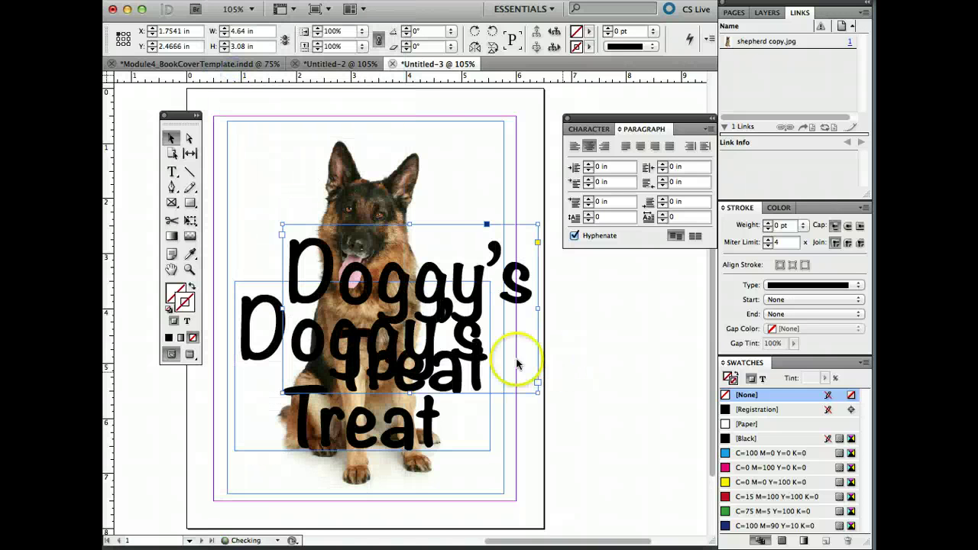
{"action": "left_click_drag", "start_coordinate": [425, 273], "coordinate": [663, 408]}
{"action": "key", "text": "t"}
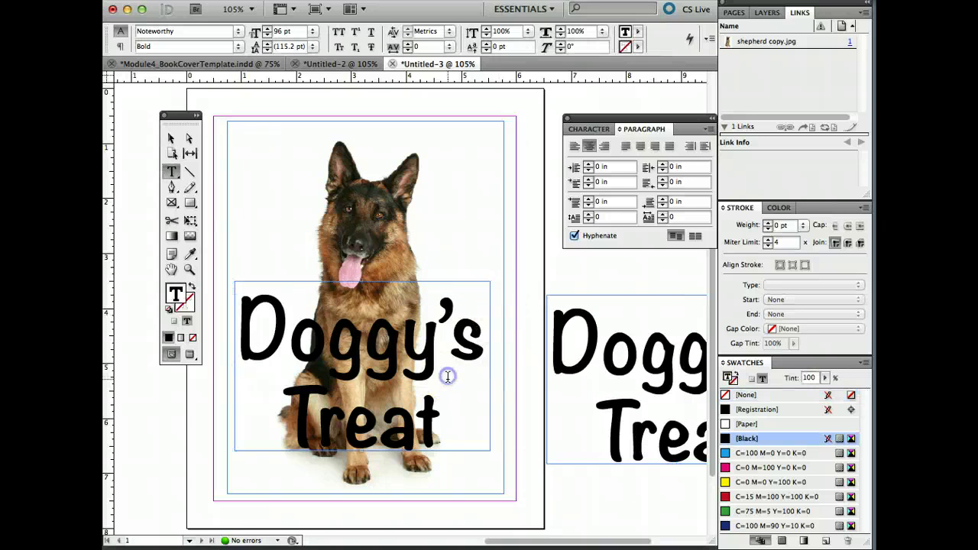
{"action": "left_click_drag", "start_coordinate": [446, 378], "coordinate": [227, 312]}
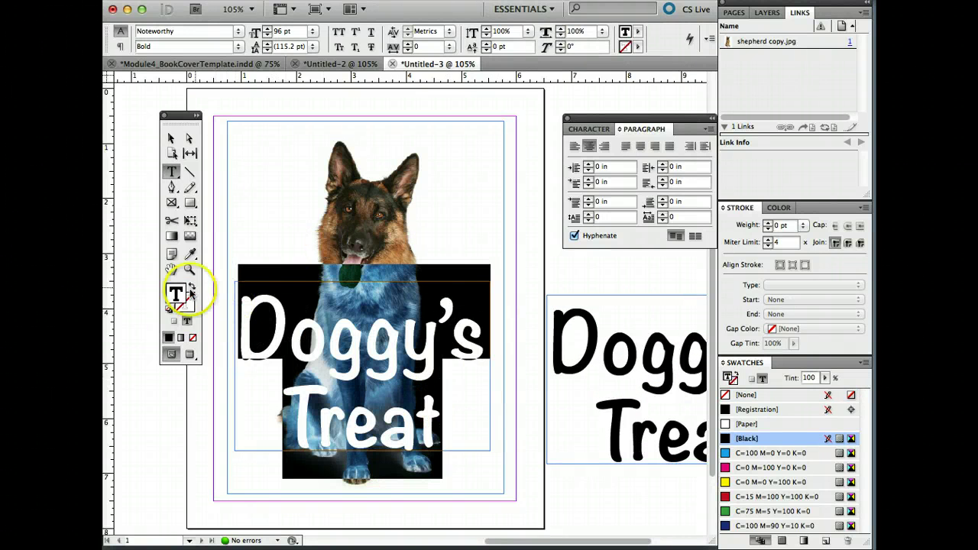
Step: Colour the title text C=0 M=100 Y=0 K=0 magenta with a 5 pt magenta stroke
{"action": "left_click", "coordinate": [765, 467]}
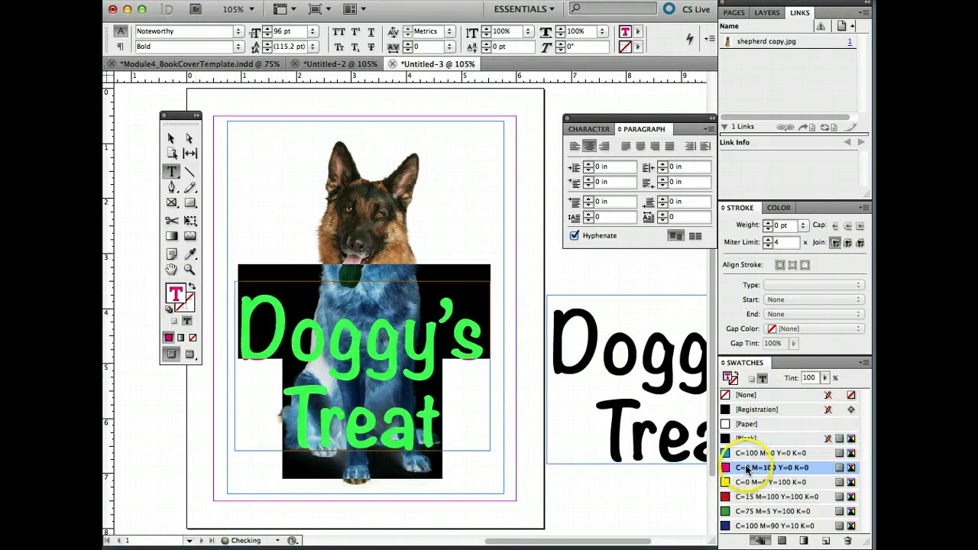
{"action": "left_click", "coordinate": [189, 302]}
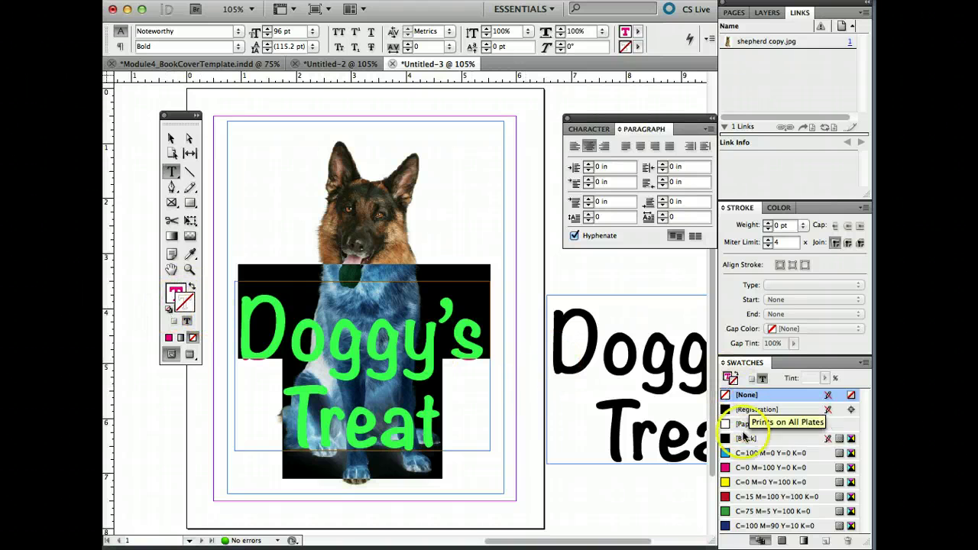
{"action": "left_click", "coordinate": [749, 466]}
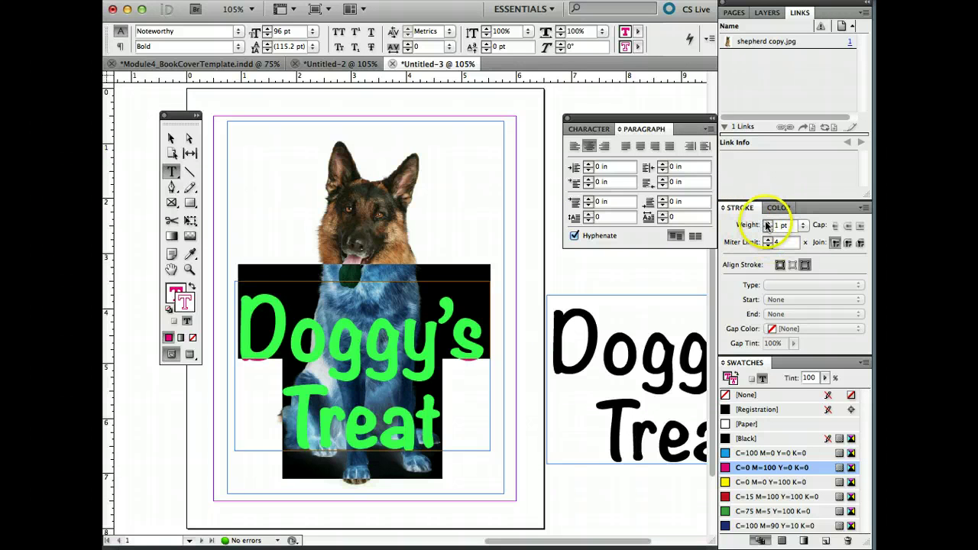
{"action": "left_click", "coordinate": [768, 223]}
{"action": "left_click", "coordinate": [768, 223]}
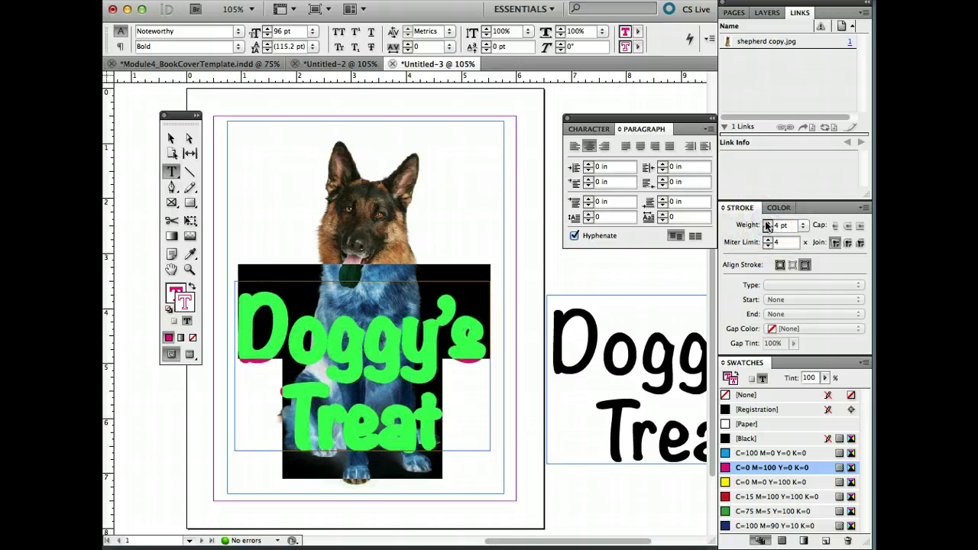
{"action": "left_click", "coordinate": [767, 224]}
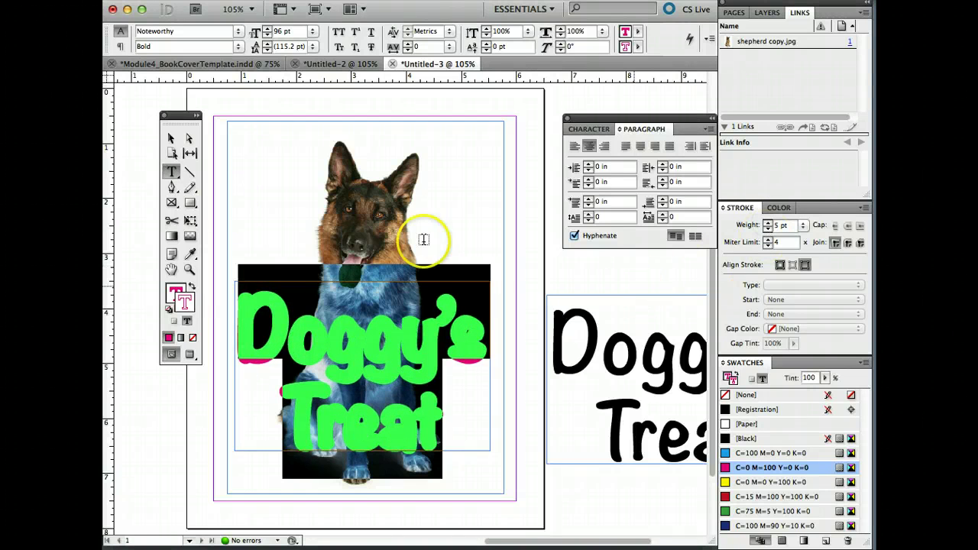
Step: Lay the black title copy over the magenta-outlined title
{"action": "left_click", "coordinate": [170, 139]}
{"action": "left_click", "coordinate": [675, 379]}
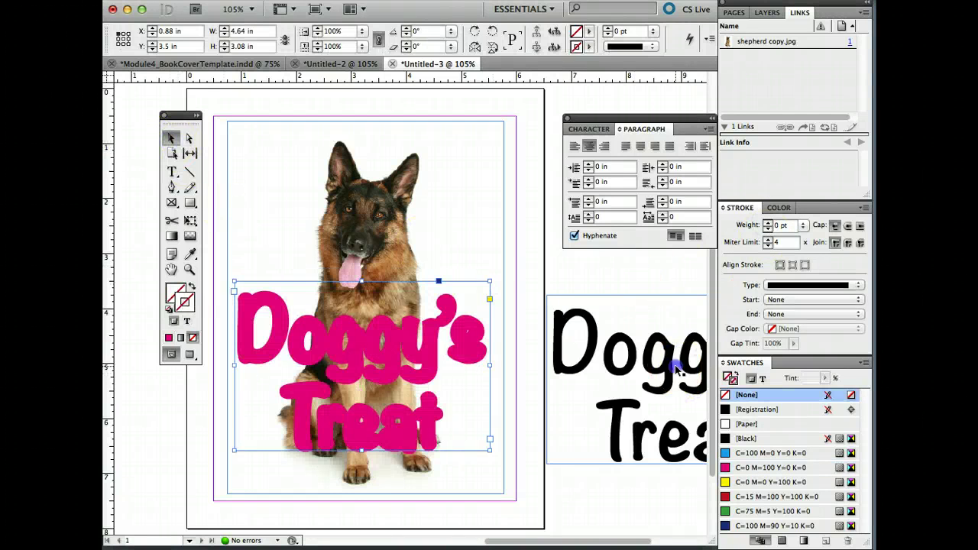
{"action": "left_click_drag", "start_coordinate": [669, 372], "coordinate": [364, 352]}
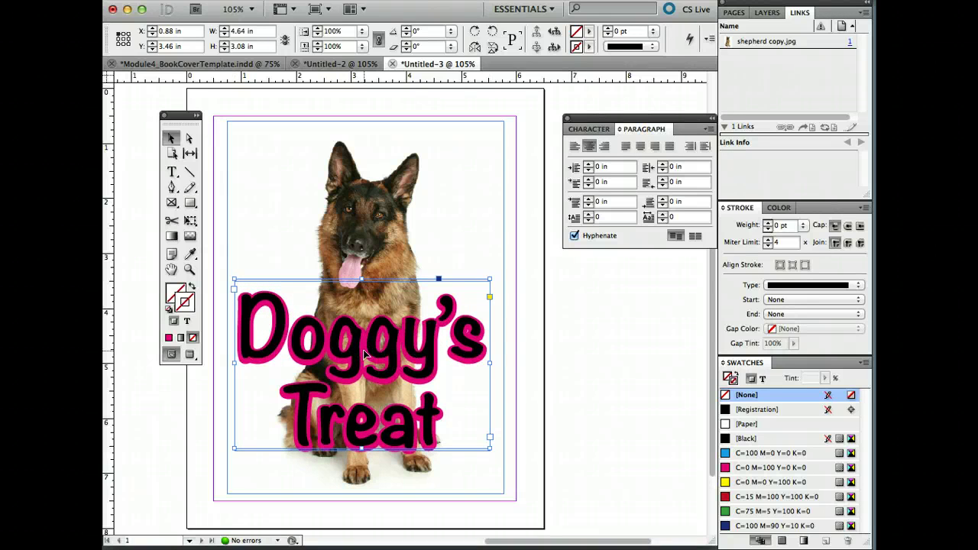
Step: Zoom to 125%, align the black title at Y 3.45 in, and trim its frame to 3.03 in
{"action": "key", "text": "super+equal"}
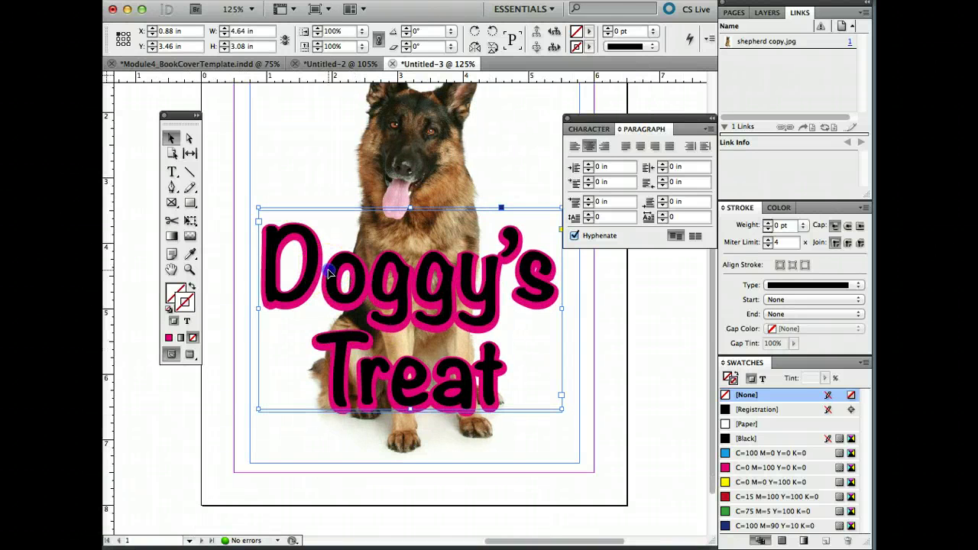
{"action": "left_click_drag", "start_coordinate": [329, 271], "coordinate": [329, 269]}
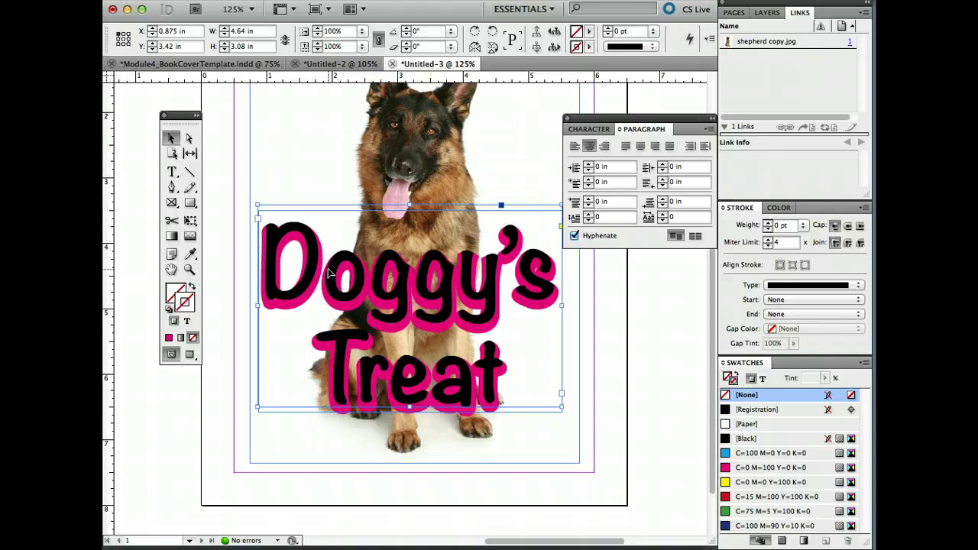
{"action": "key", "text": "Down"}
{"action": "key", "text": "Down"}
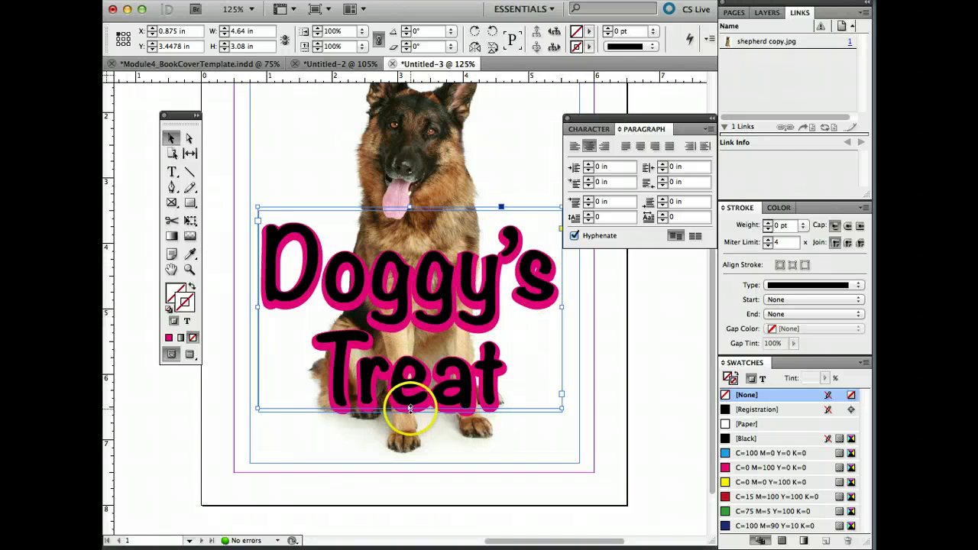
{"action": "left_click_drag", "start_coordinate": [411, 408], "coordinate": [425, 415]}
Step: Select all the pink title text and reduce its stroke weight to 4 pt
{"action": "double_click", "coordinate": [423, 415]}
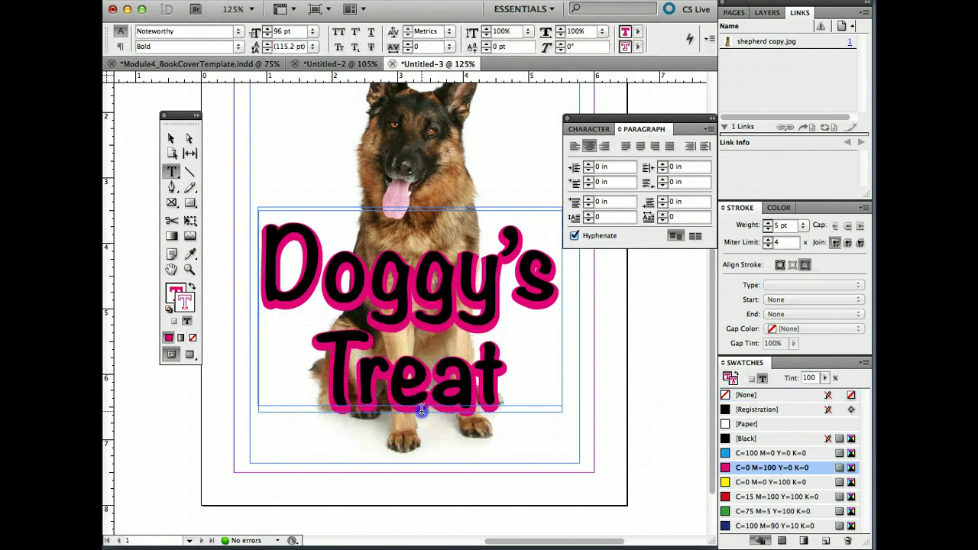
{"action": "double_click", "coordinate": [423, 413]}
{"action": "left_click", "coordinate": [503, 407]}
{"action": "left_click_drag", "start_coordinate": [503, 407], "coordinate": [252, 253]}
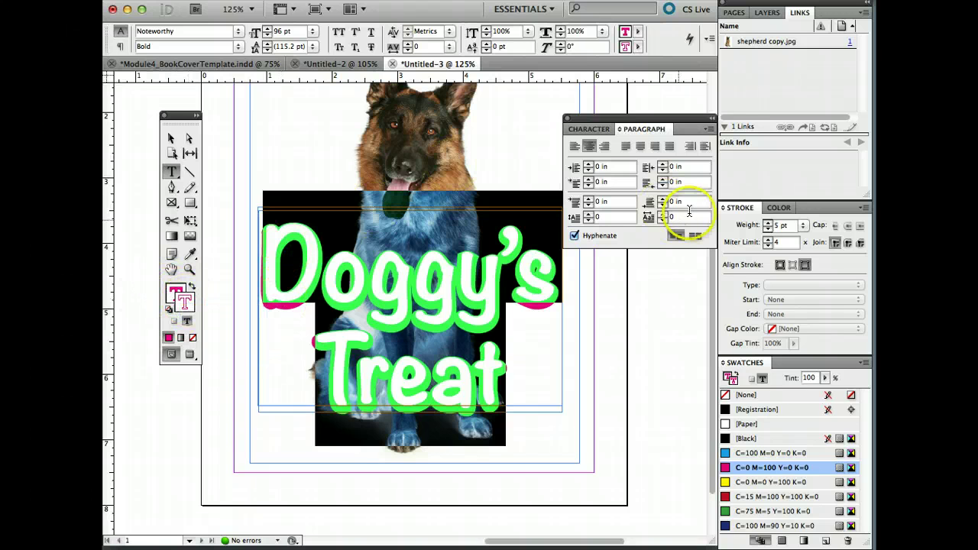
{"action": "left_click", "coordinate": [768, 229]}
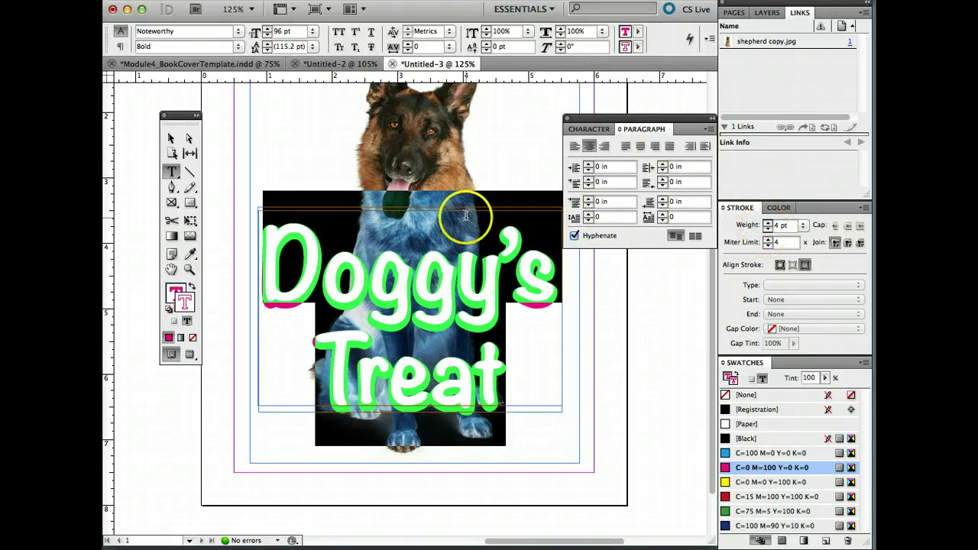
Step: Nudge the black title frame to Y 3.4661 in and view the cover in Preview mode
{"action": "left_click", "coordinate": [171, 139]}
{"action": "left_click", "coordinate": [183, 421]}
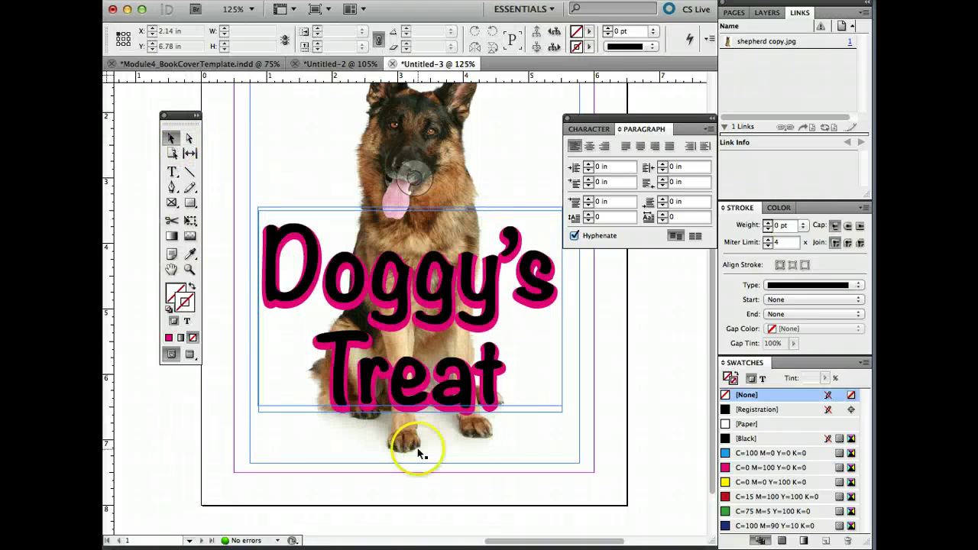
{"action": "left_click_drag", "start_coordinate": [462, 395], "coordinate": [464, 398]}
{"action": "key", "text": "Up"}
{"action": "left_click", "coordinate": [695, 404]}
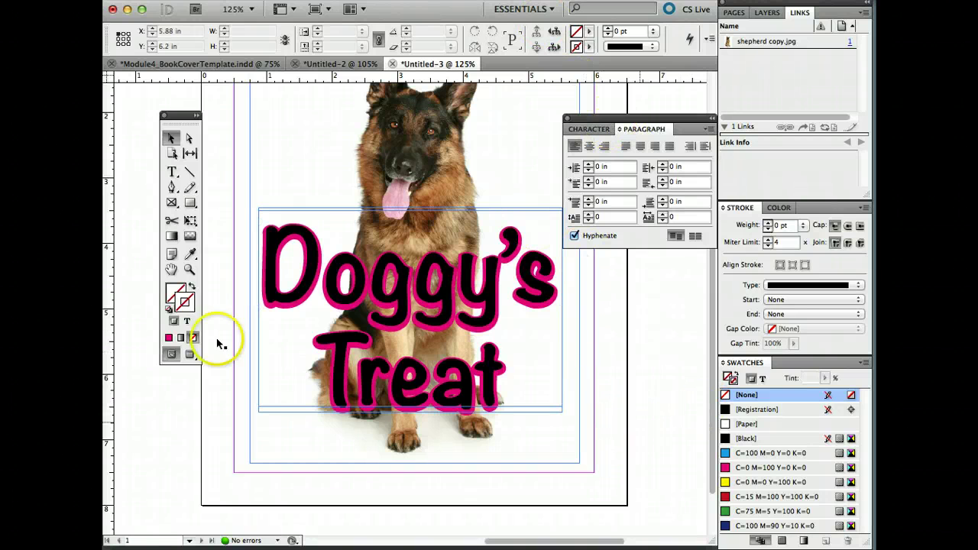
{"action": "left_click", "coordinate": [189, 354]}
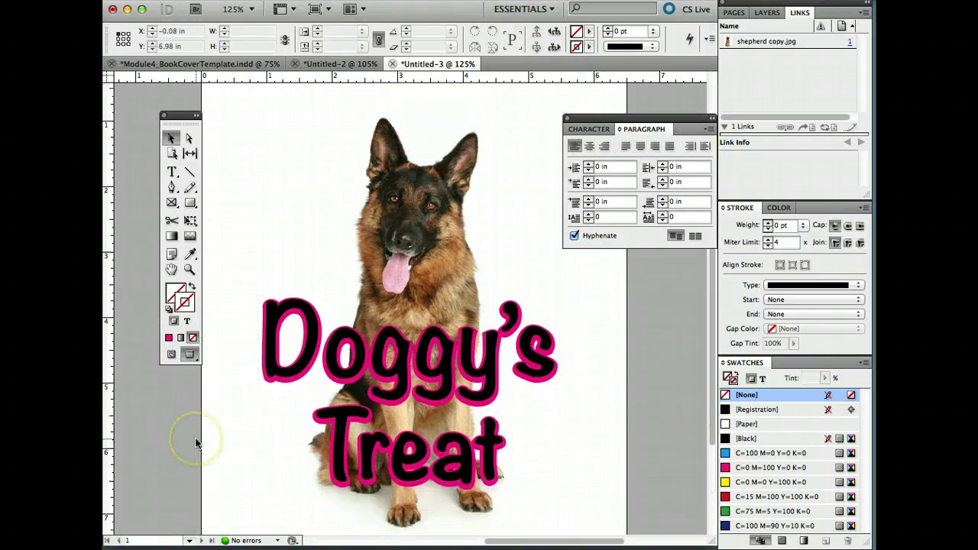
{"action": "left_click", "coordinate": [425, 334]}
{"action": "left_click_drag", "start_coordinate": [466, 269], "coordinate": [695, 455]}
{"action": "left_click", "coordinate": [329, 330]}
{"action": "left_click", "coordinate": [272, 261]}
{"action": "double_click", "coordinate": [273, 261]}
{"action": "left_click_drag", "start_coordinate": [268, 252], "coordinate": [573, 425]}
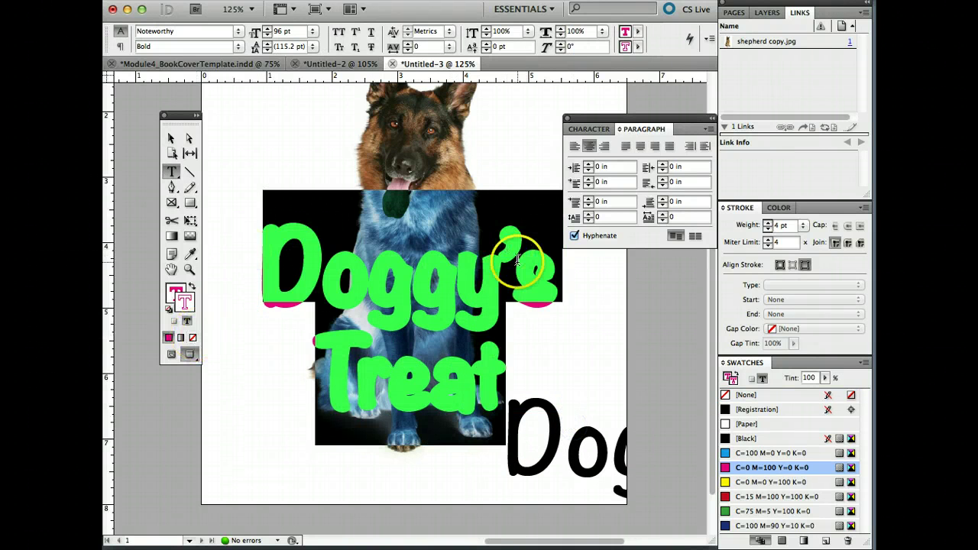
{"action": "left_click", "coordinate": [191, 256]}
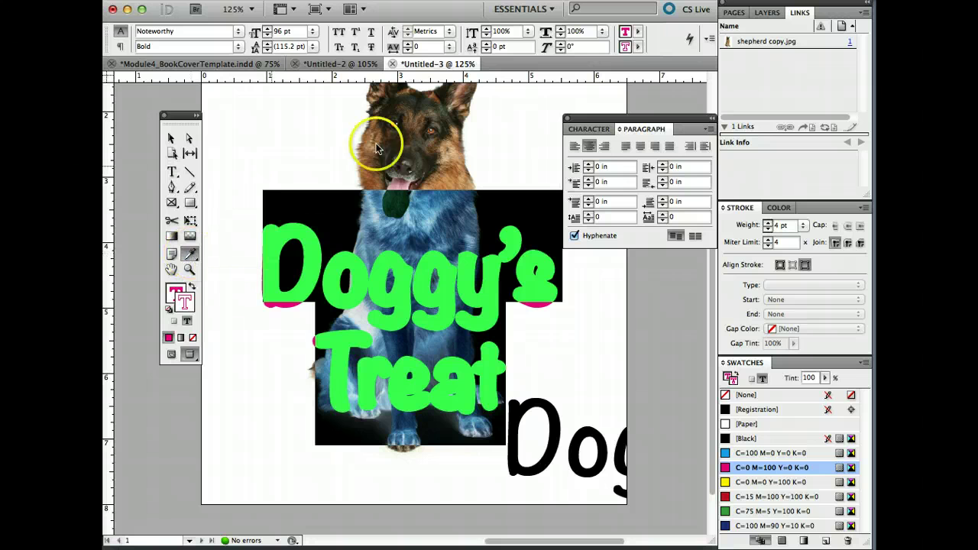
{"action": "left_click", "coordinate": [397, 181]}
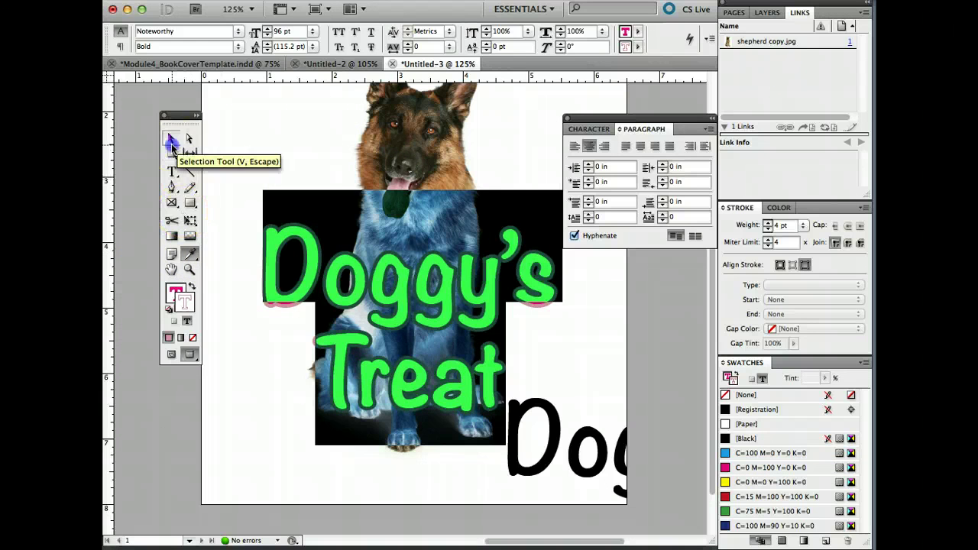
{"action": "left_click", "coordinate": [172, 143]}
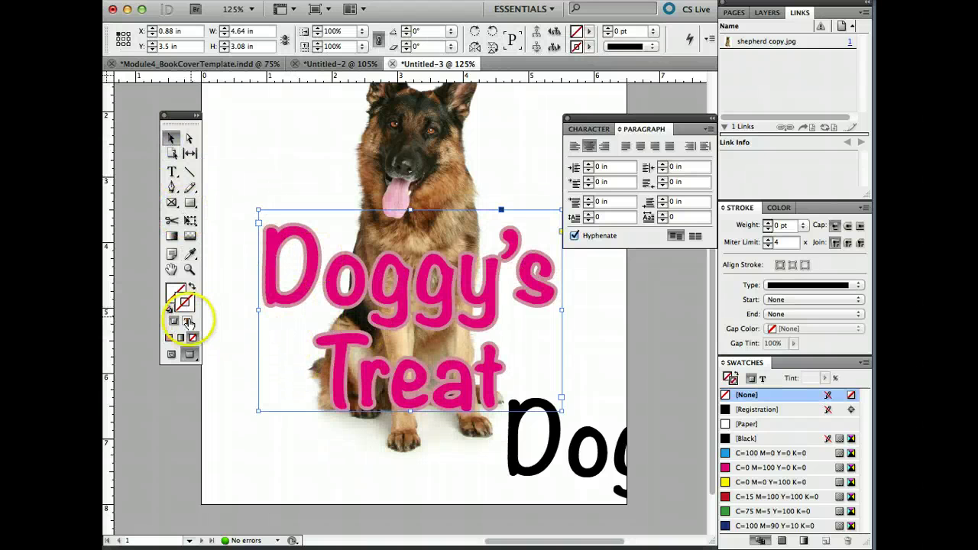
{"action": "left_click", "coordinate": [188, 322]}
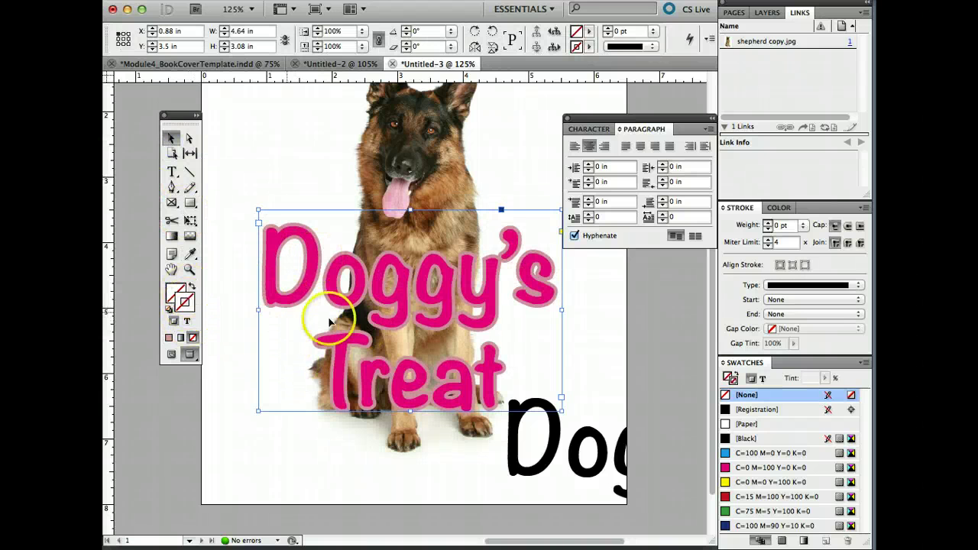
{"action": "triple_click", "coordinate": [353, 289]}
{"action": "left_click_drag", "start_coordinate": [511, 385], "coordinate": [240, 240]}
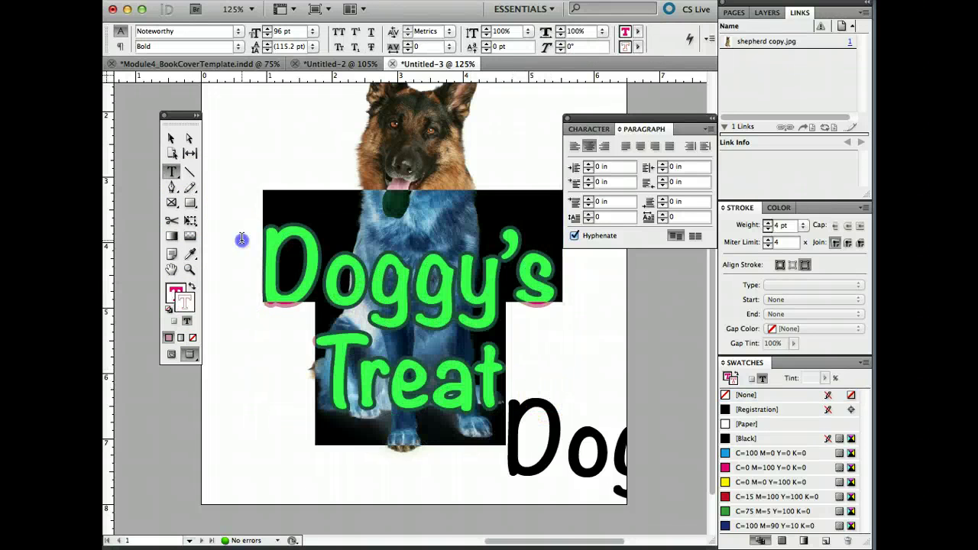
{"action": "left_click", "coordinate": [186, 302]}
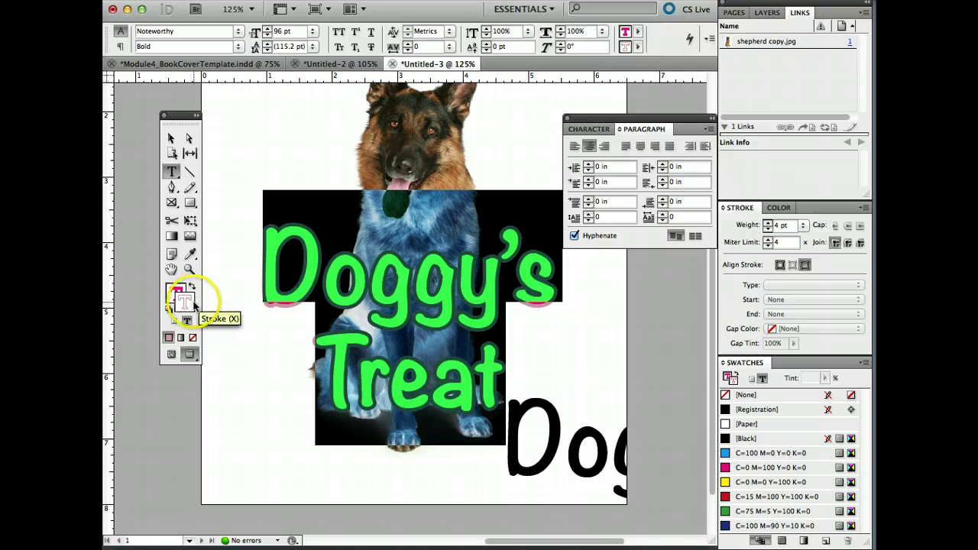
{"action": "left_click", "coordinate": [184, 305]}
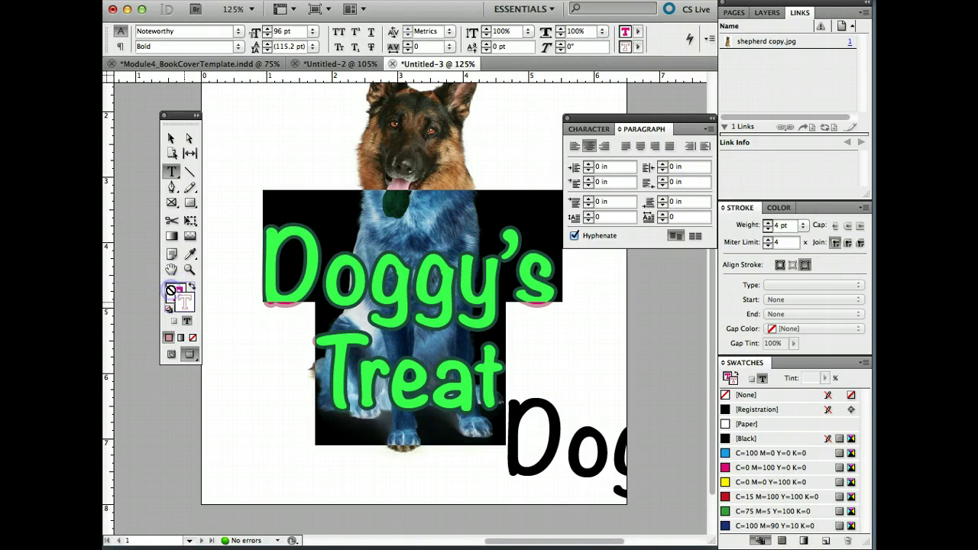
{"action": "left_click", "coordinate": [172, 295]}
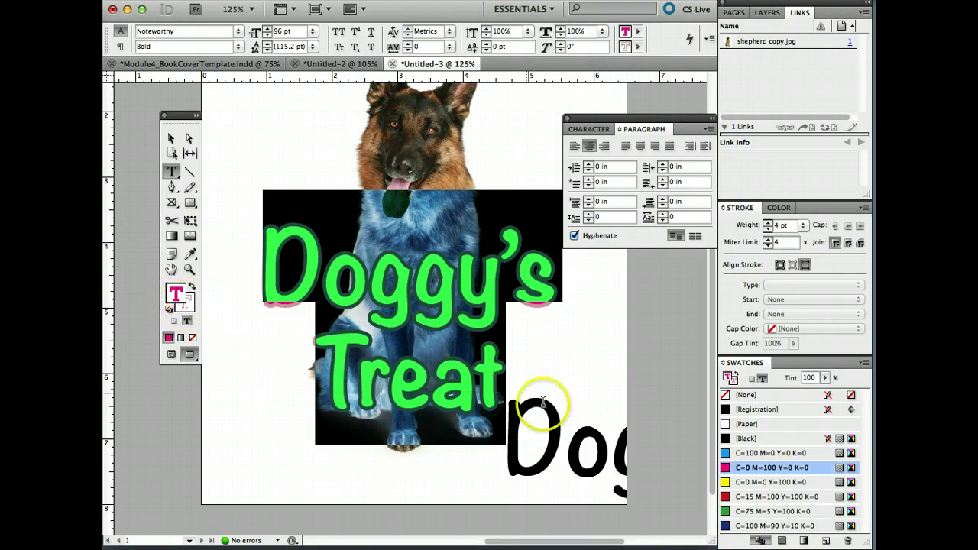
{"action": "left_click", "coordinate": [184, 304]}
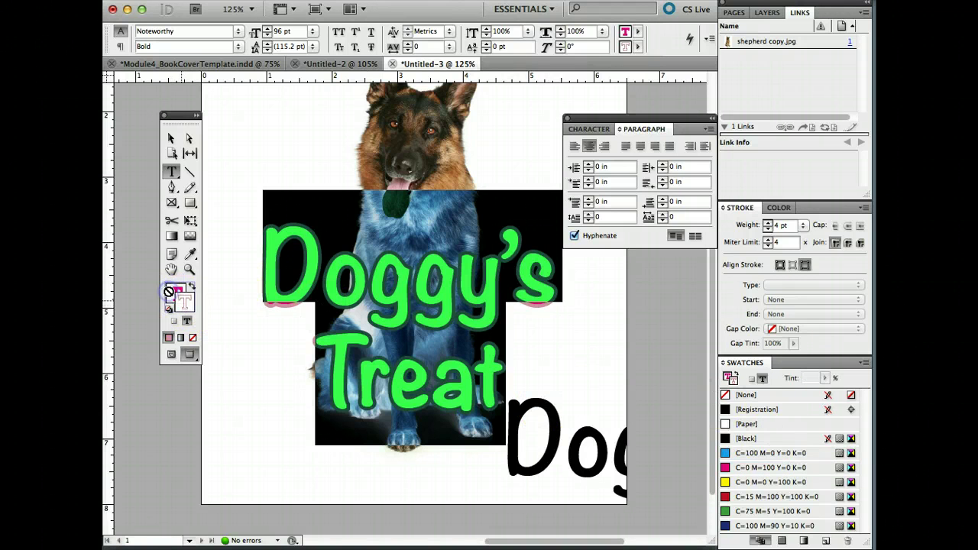
{"action": "left_click", "coordinate": [172, 294]}
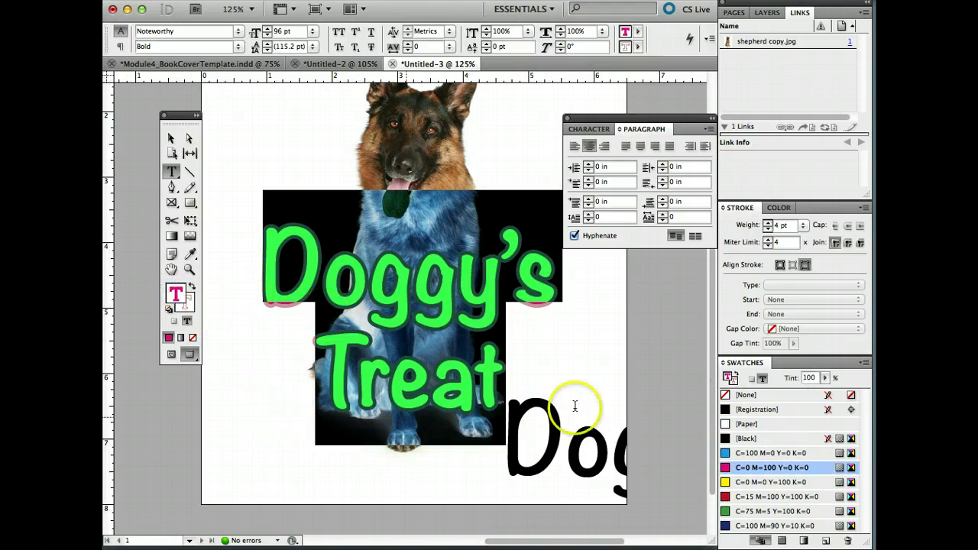
Step: Fill the title copy with a new R=217 G=163 B=176 pink swatch and lay the black title over it
{"action": "left_click", "coordinate": [192, 312]}
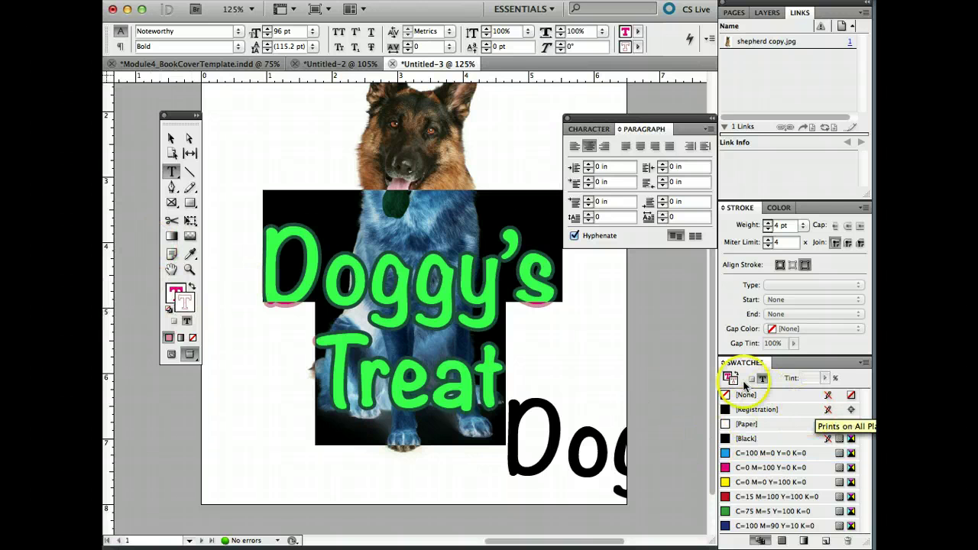
{"action": "left_click", "coordinate": [824, 541]}
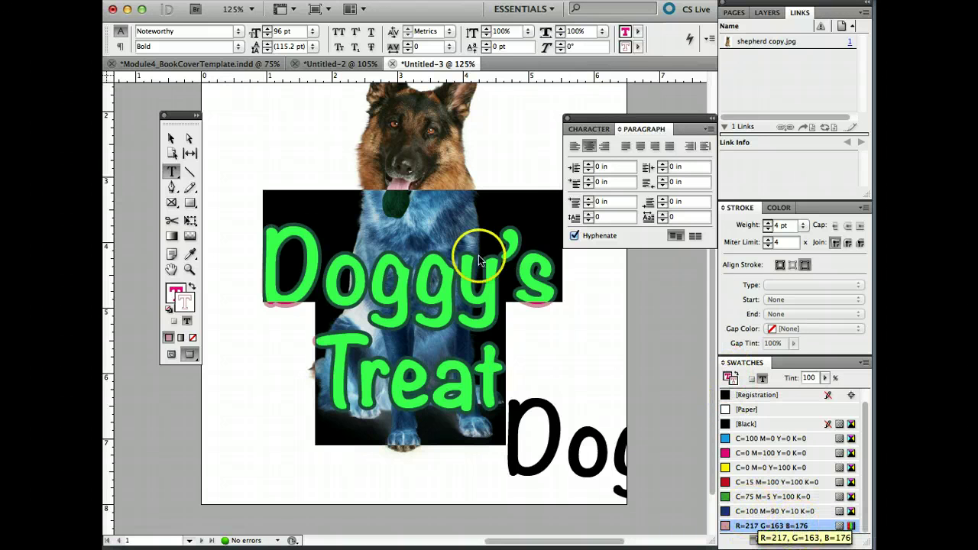
{"action": "left_click", "coordinate": [172, 293]}
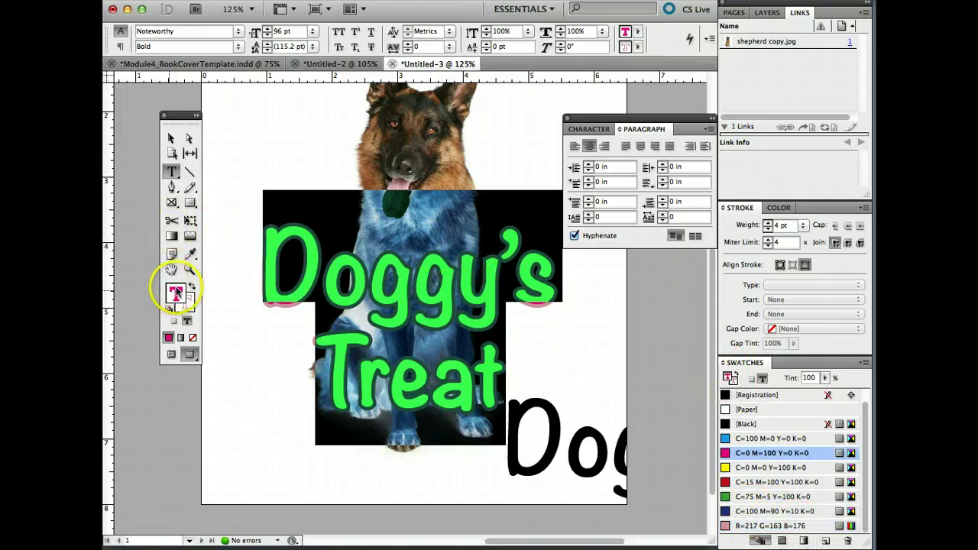
{"action": "left_click", "coordinate": [759, 526]}
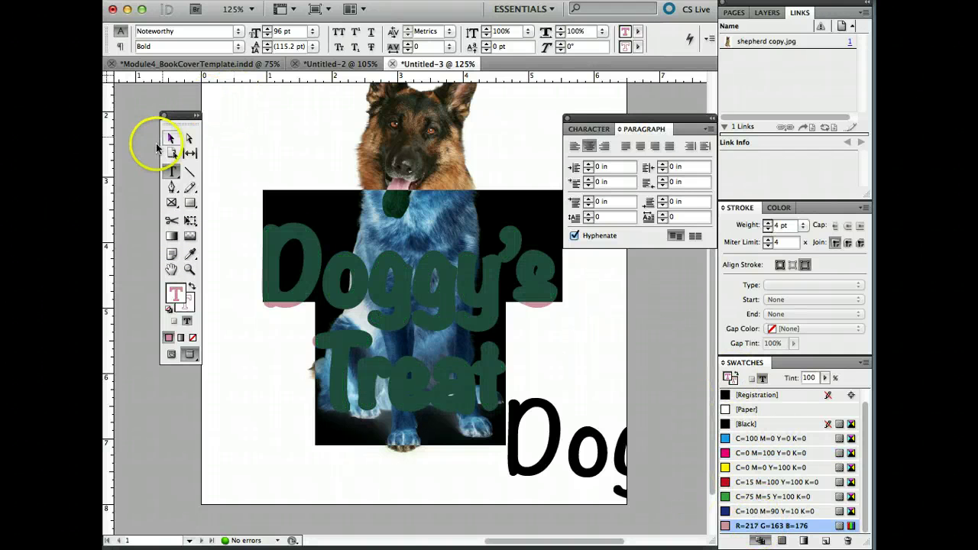
{"action": "left_click", "coordinate": [170, 139]}
{"action": "left_click_drag", "start_coordinate": [564, 448], "coordinate": [332, 279]}
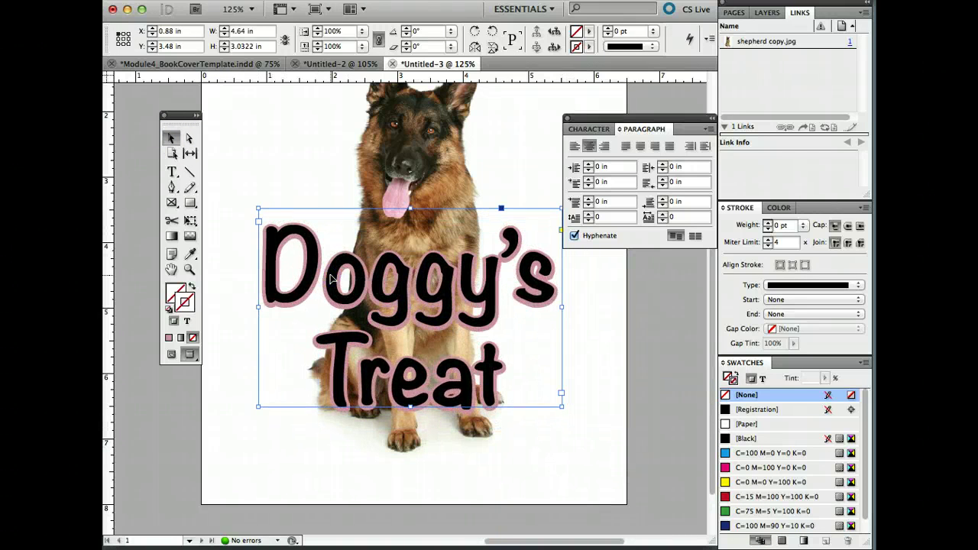
Step: Nudge the title frame up by one point, then deselect it
{"action": "key", "text": "Up"}
{"action": "left_click", "coordinate": [614, 367]}
{"action": "scroll", "coordinate": [616, 371], "scroll_direction": "up", "scroll_amount": 3}
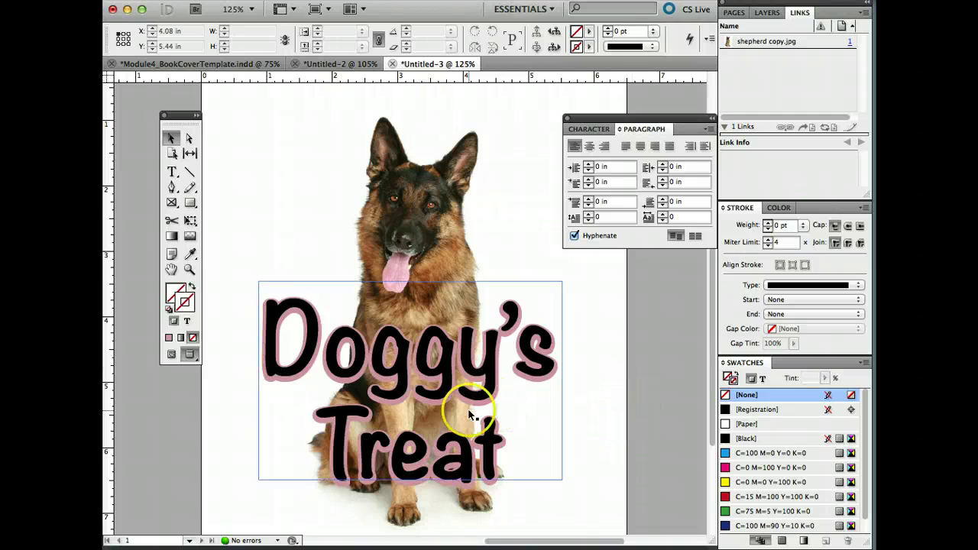
Step: Move the dog photo right and up to X 1.75 in, Y 0.5 in, behind the title
{"action": "left_click", "coordinate": [393, 272]}
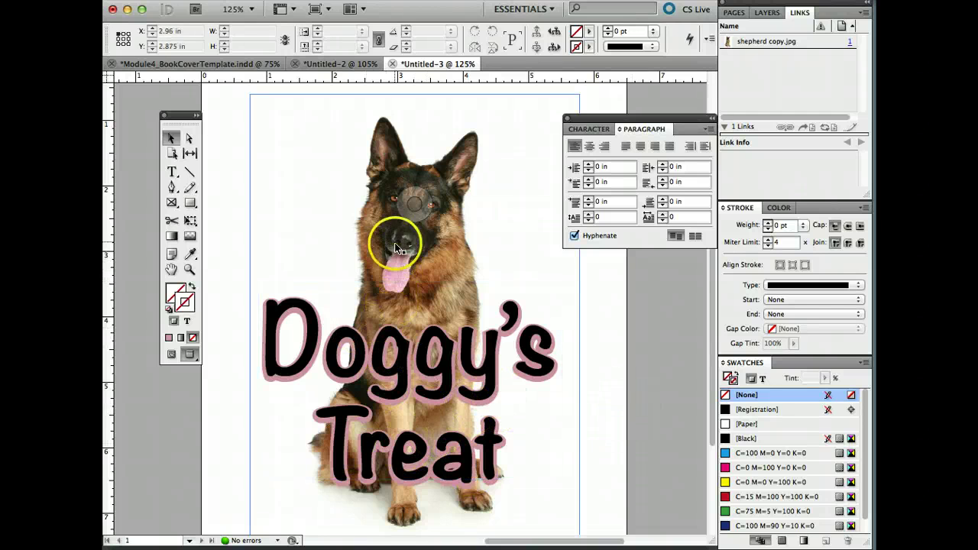
{"action": "left_click", "coordinate": [416, 307]}
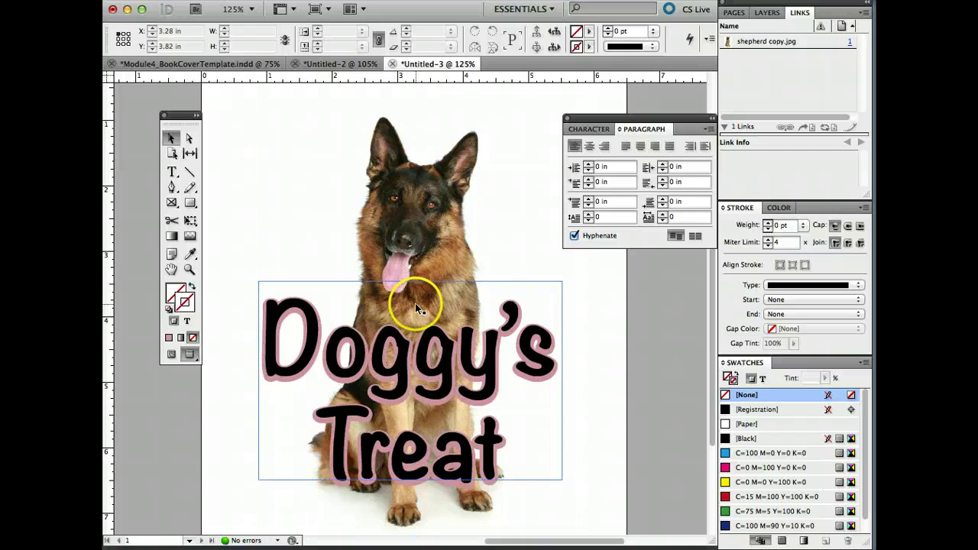
{"action": "left_click", "coordinate": [582, 312]}
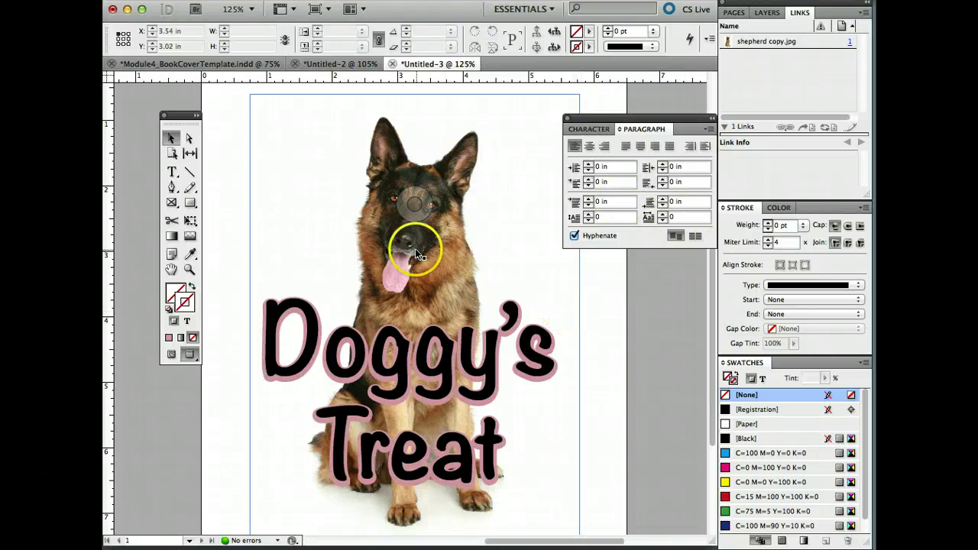
{"action": "left_click_drag", "start_coordinate": [415, 249], "coordinate": [484, 246]}
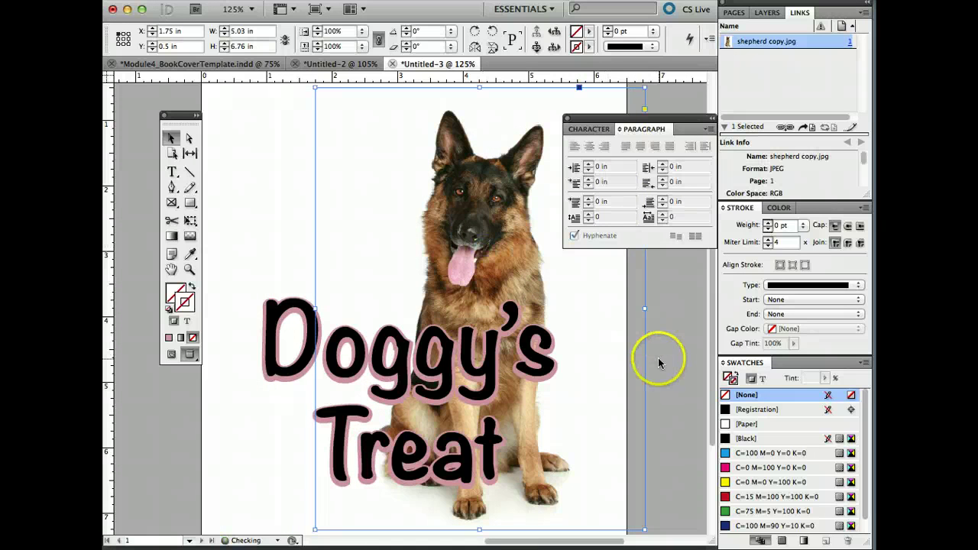
Step: Zoom out and drag the dog photo to the page's left side, at X -0.24 in, Y 0.56 in
{"action": "left_click", "coordinate": [658, 357]}
{"action": "key", "text": "super+minus"}
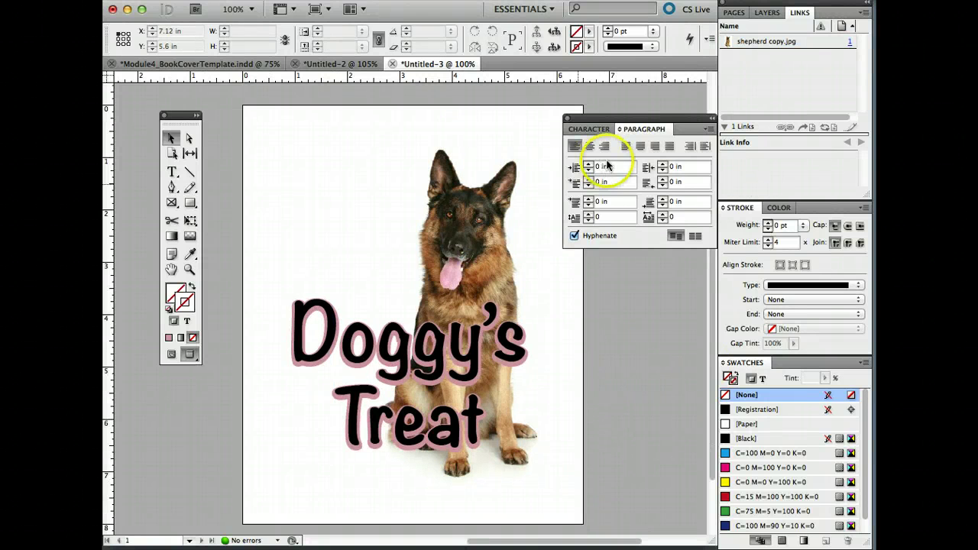
{"action": "left_click_drag", "start_coordinate": [590, 119], "coordinate": [621, 104]}
{"action": "left_click", "coordinate": [481, 172]}
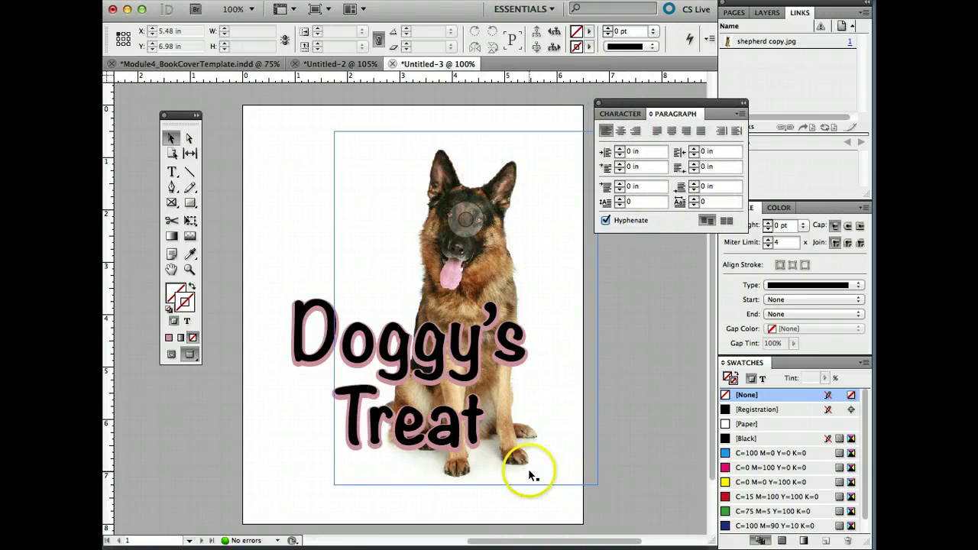
{"action": "left_click_drag", "start_coordinate": [528, 468], "coordinate": [518, 472]}
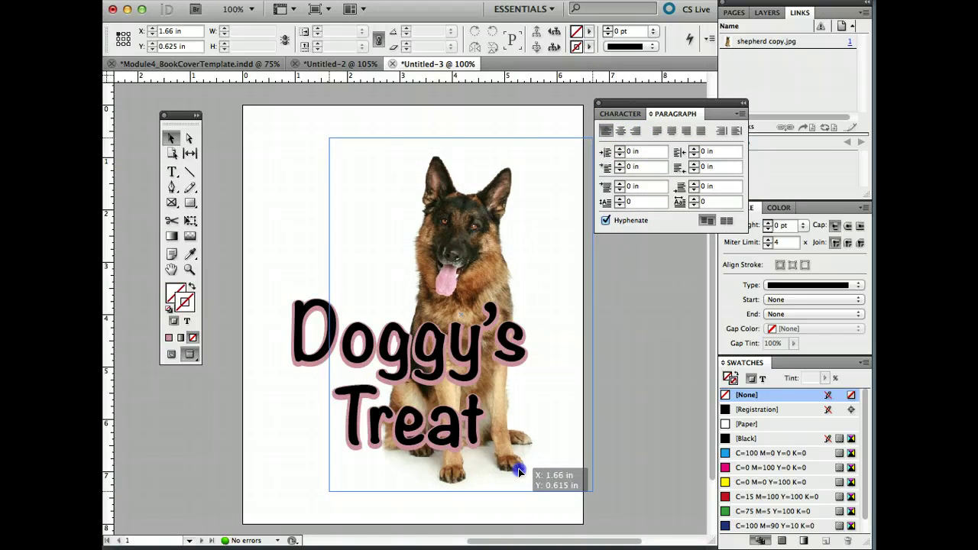
{"action": "left_click", "coordinate": [640, 447]}
{"action": "left_click", "coordinate": [454, 207]}
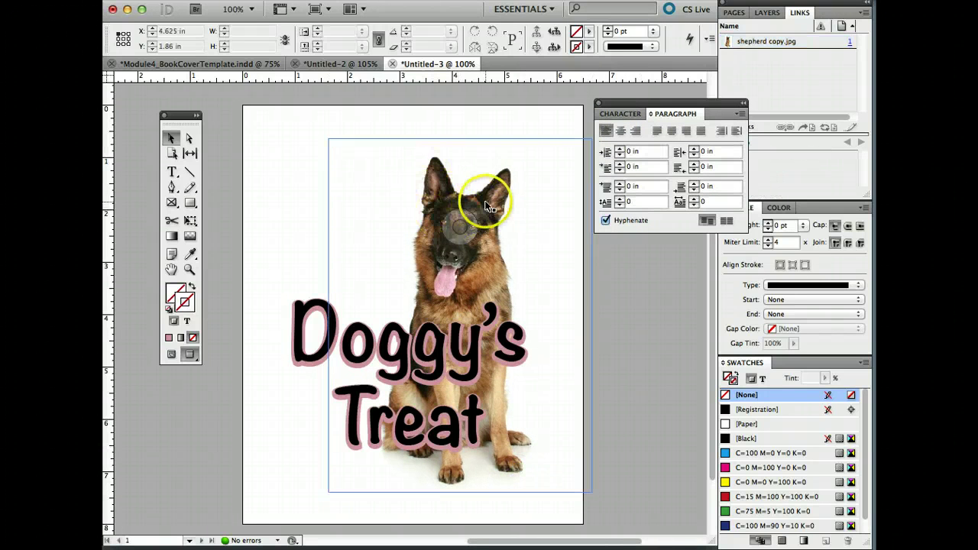
{"action": "left_click_drag", "start_coordinate": [485, 196], "coordinate": [388, 197]}
{"action": "left_click", "coordinate": [390, 312]}
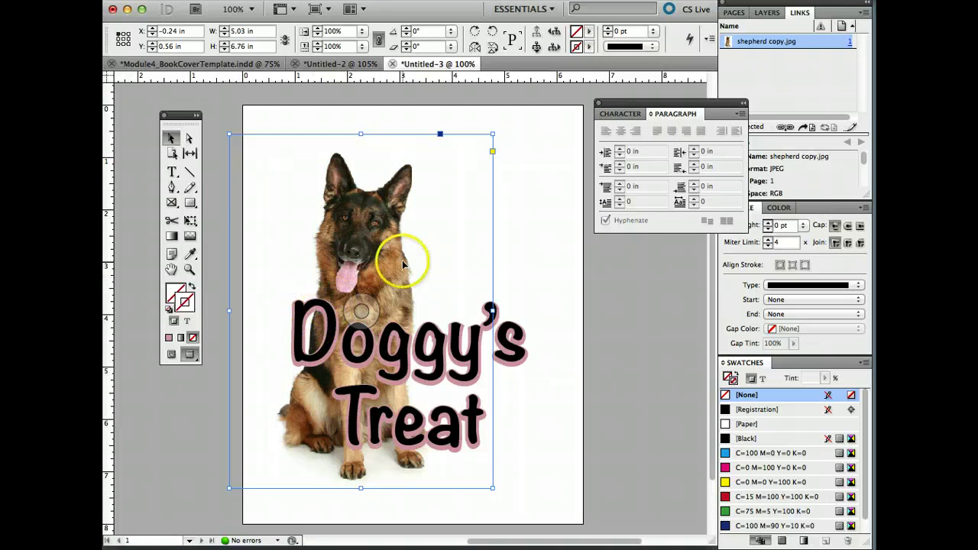
Step: Mirror the dog photo horizontally, set its rotation to 0°, and move it back onto the page
{"action": "left_click_drag", "start_coordinate": [228, 311], "coordinate": [665, 383]}
{"action": "left_click_drag", "start_coordinate": [513, 360], "coordinate": [319, 383]}
{"action": "scroll", "coordinate": [319, 382], "scroll_direction": "left", "scroll_amount": 5}
{"action": "left_click_drag", "start_coordinate": [405, 220], "coordinate": [364, 223]}
{"action": "left_click", "coordinate": [253, 313]}
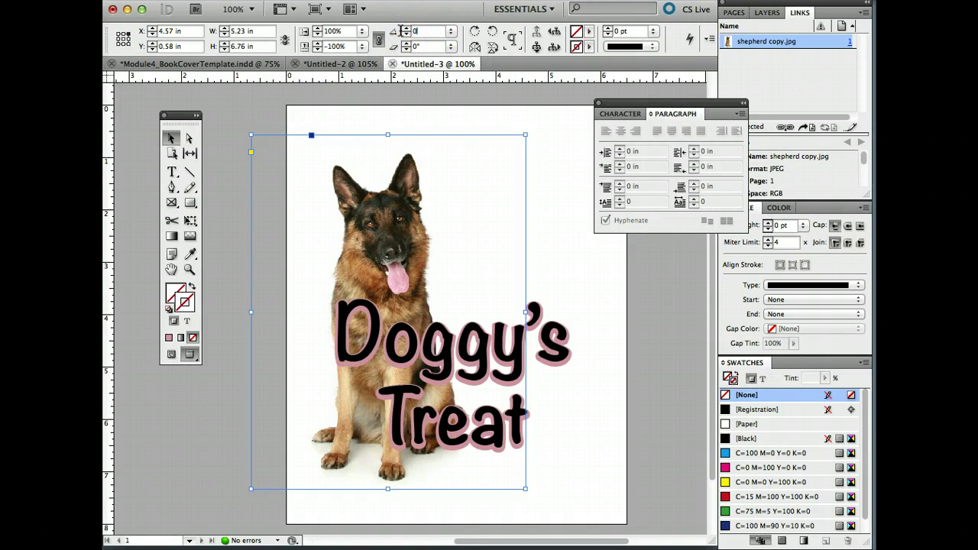
{"action": "key", "text": "Return"}
{"action": "left_click_drag", "start_coordinate": [574, 119], "coordinate": [462, 310]}
Step: Undo and redo the photo's rotation and move from the Edit menu, then undo them
{"action": "scroll", "coordinate": [462, 309], "scroll_direction": "down", "scroll_amount": 3}
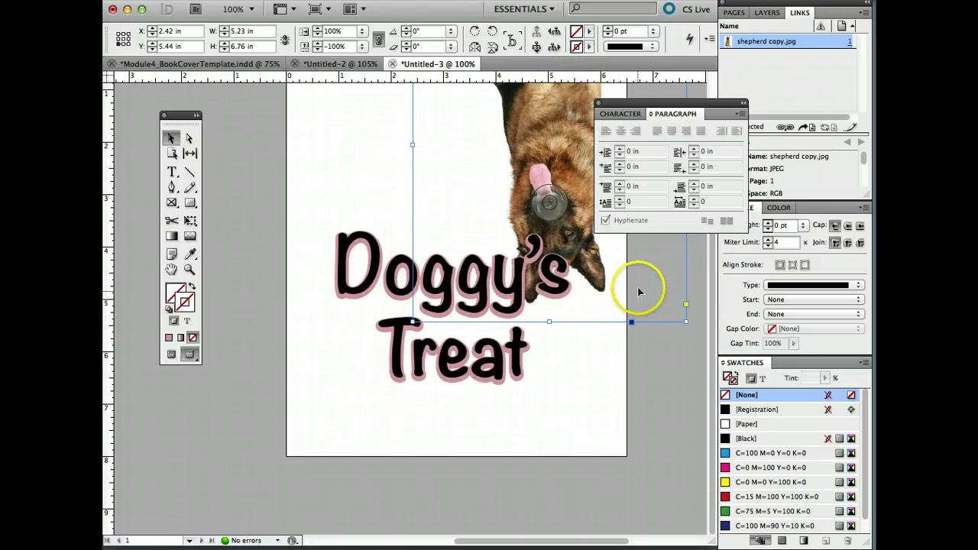
{"action": "key", "text": "super+z"}
{"action": "scroll", "coordinate": [575, 405], "scroll_direction": "up", "scroll_amount": 5}
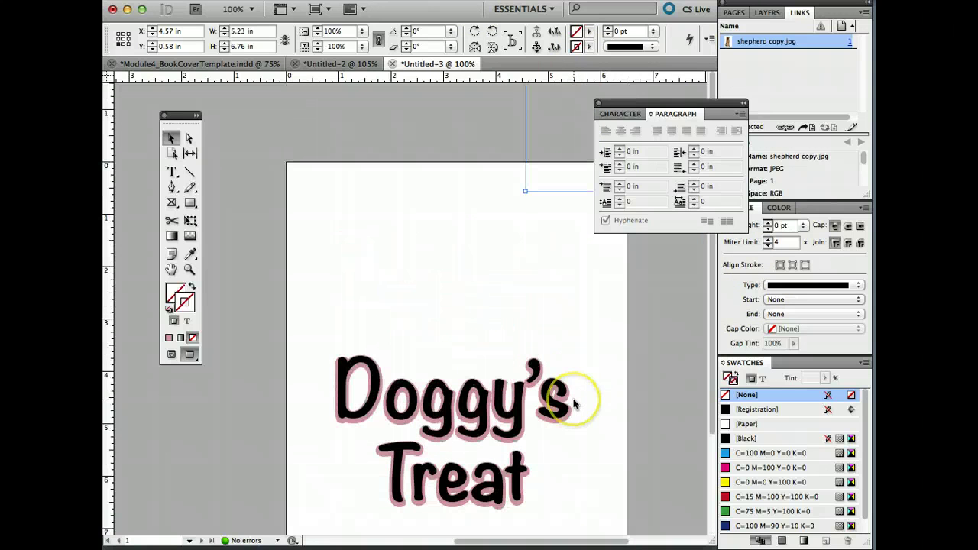
{"action": "left_click", "coordinate": [221, 1]}
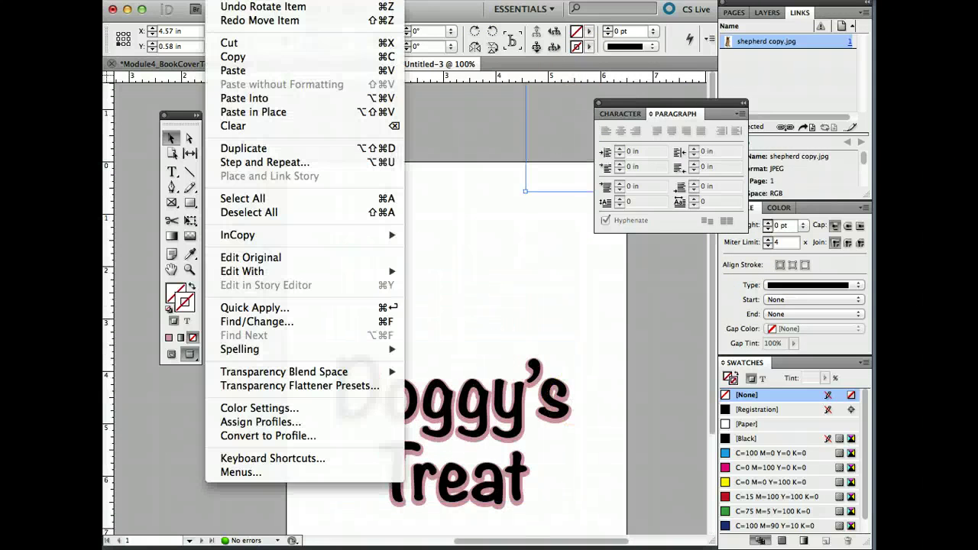
{"action": "left_click", "coordinate": [218, 9]}
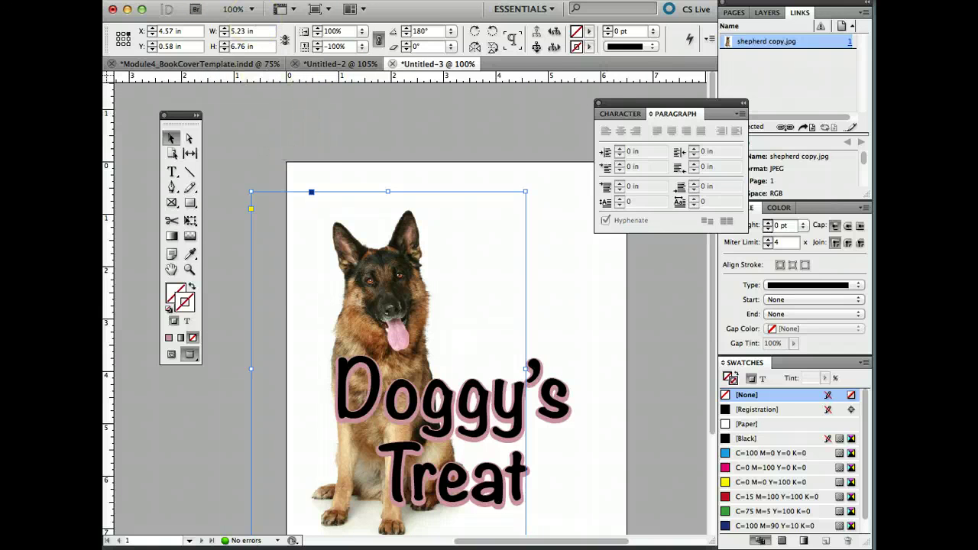
{"action": "left_click", "coordinate": [256, 2]}
{"action": "mouse_move", "coordinate": [221, 1]}
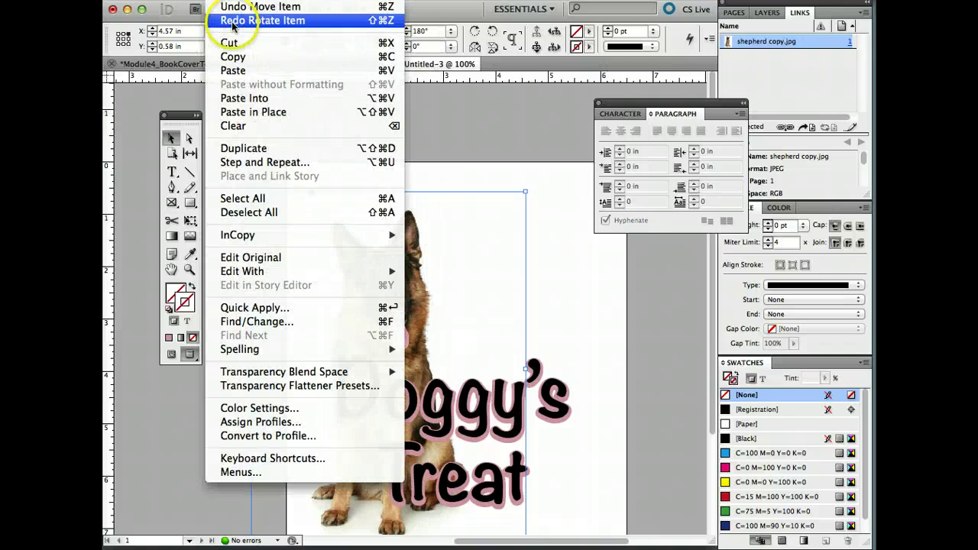
{"action": "left_click", "coordinate": [233, 20]}
{"action": "left_click", "coordinate": [222, 1]}
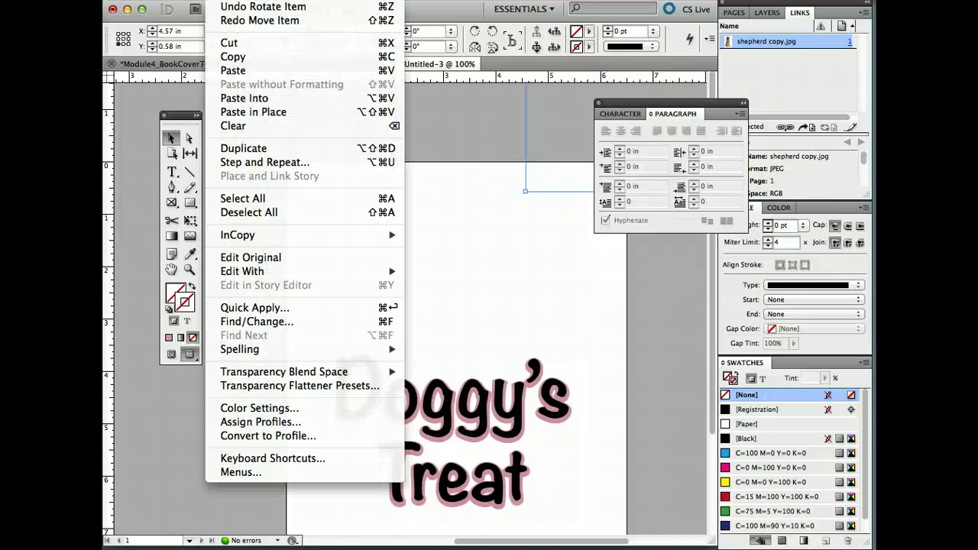
{"action": "left_click", "coordinate": [237, 22]}
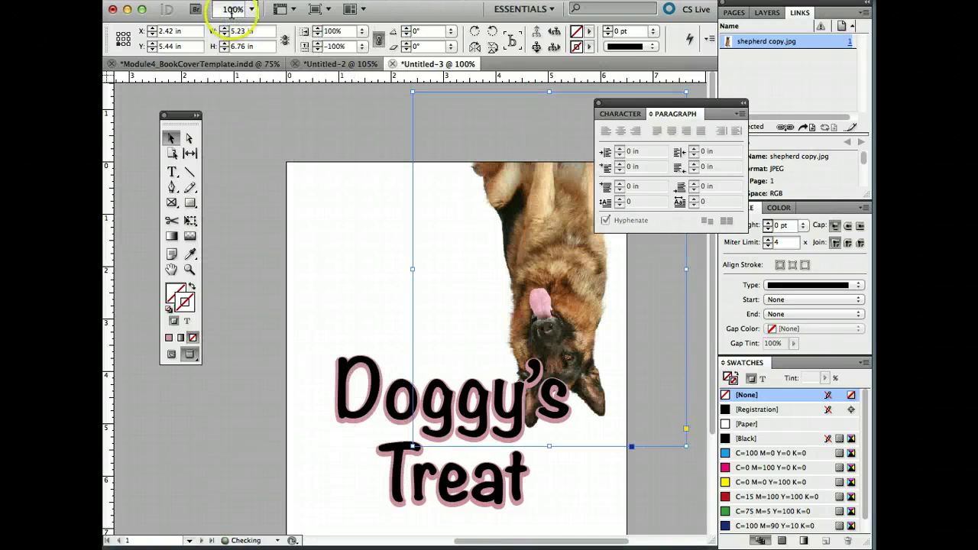
{"action": "left_click", "coordinate": [221, 1]}
{"action": "left_click", "coordinate": [222, 2]}
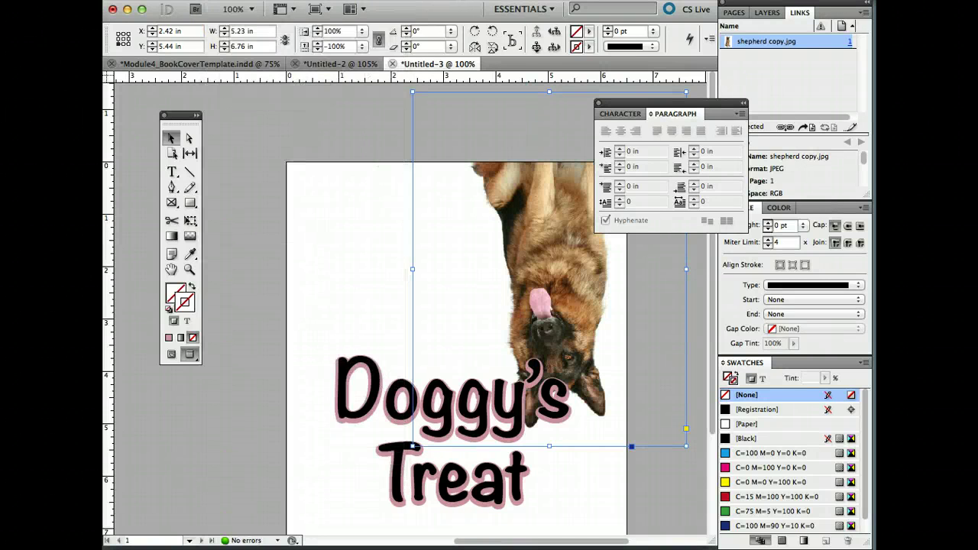
{"action": "key", "text": "super+z"}
{"action": "key", "text": "super+z"}
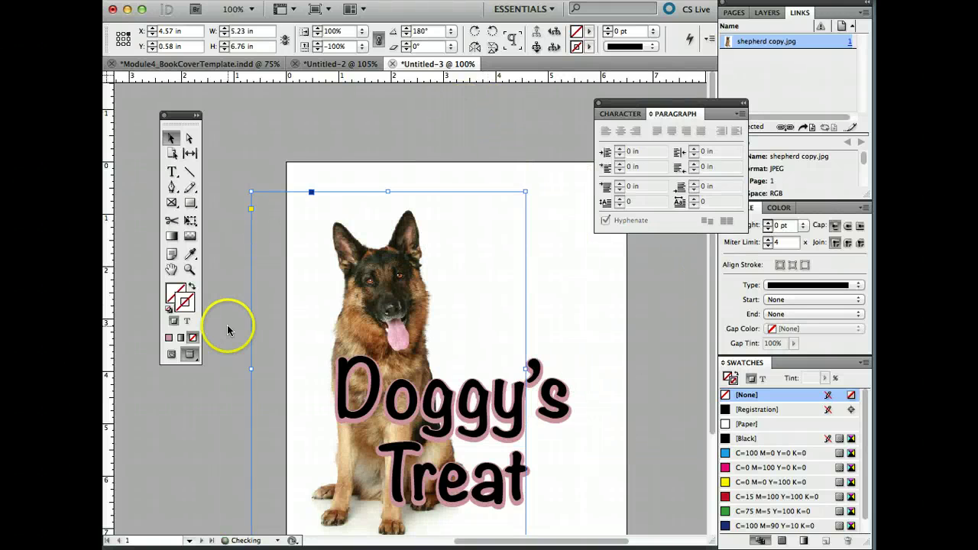
Step: Mirror the photo again and place it at X -0.56 in, Y 0.38 in behind the title
{"action": "left_click_drag", "start_coordinate": [345, 367], "coordinate": [678, 398]}
{"action": "left_click_drag", "start_coordinate": [561, 407], "coordinate": [350, 408]}
{"action": "scroll", "coordinate": [573, 351], "scroll_direction": "left", "scroll_amount": 5}
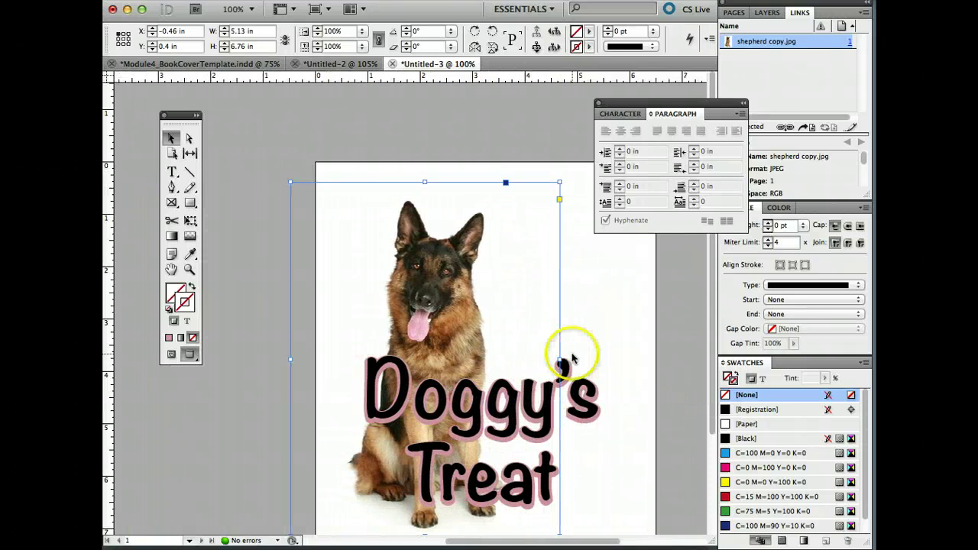
Step: Flip the photo and flip it back, then place it right at X 1.6 in, Y 0.42 in
{"action": "left_click_drag", "start_coordinate": [472, 307], "coordinate": [467, 306]}
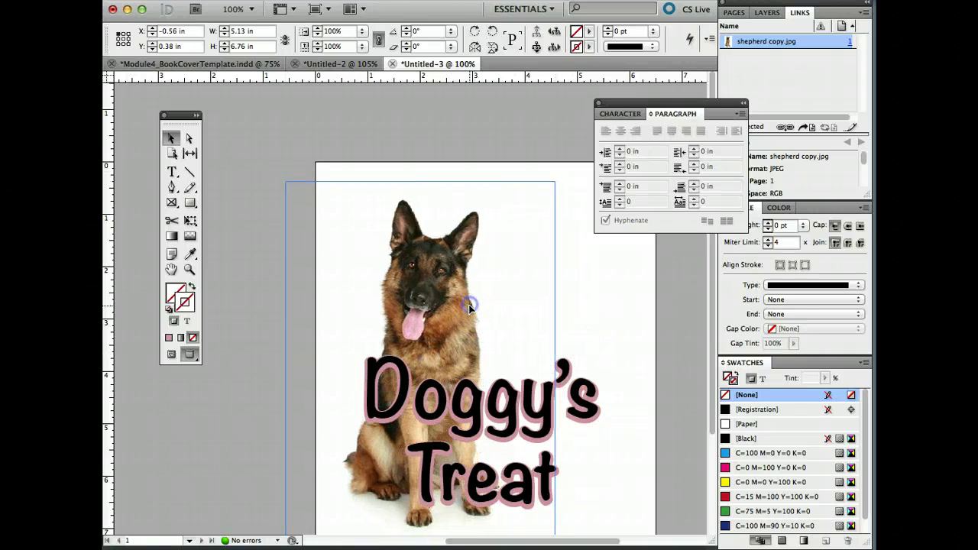
{"action": "left_click", "coordinate": [473, 49]}
{"action": "left_click_drag", "start_coordinate": [317, 372], "coordinate": [591, 393]}
{"action": "left_click", "coordinate": [474, 47]}
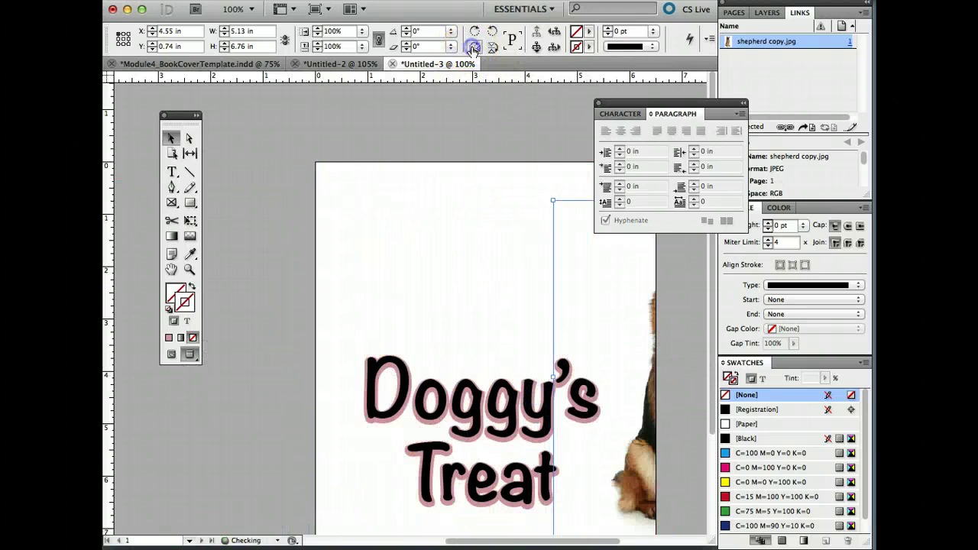
{"action": "left_click_drag", "start_coordinate": [626, 304], "coordinate": [472, 289]}
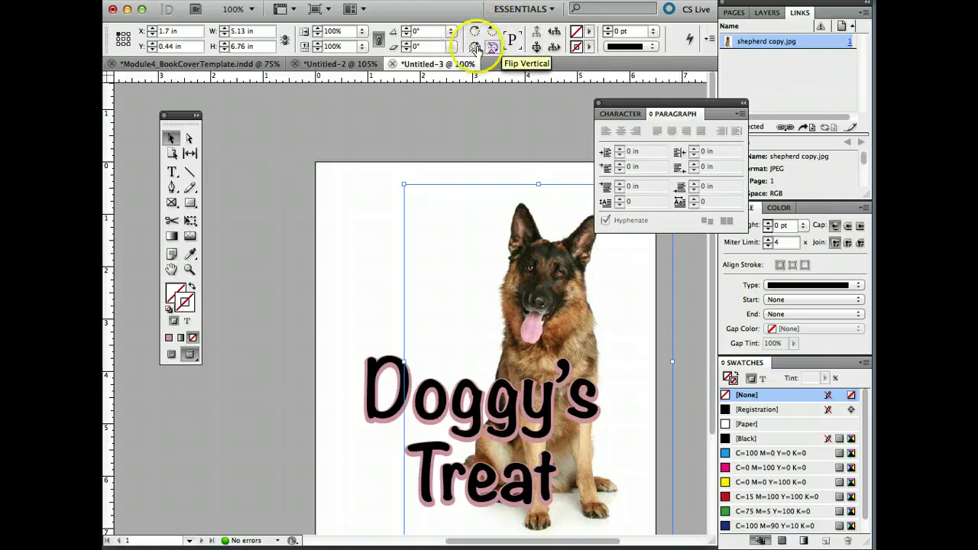
{"action": "left_click", "coordinate": [310, 271]}
{"action": "scroll", "coordinate": [311, 271], "scroll_direction": "down", "scroll_amount": 2}
{"action": "scroll", "coordinate": [310, 271], "scroll_direction": "up", "scroll_amount": 1}
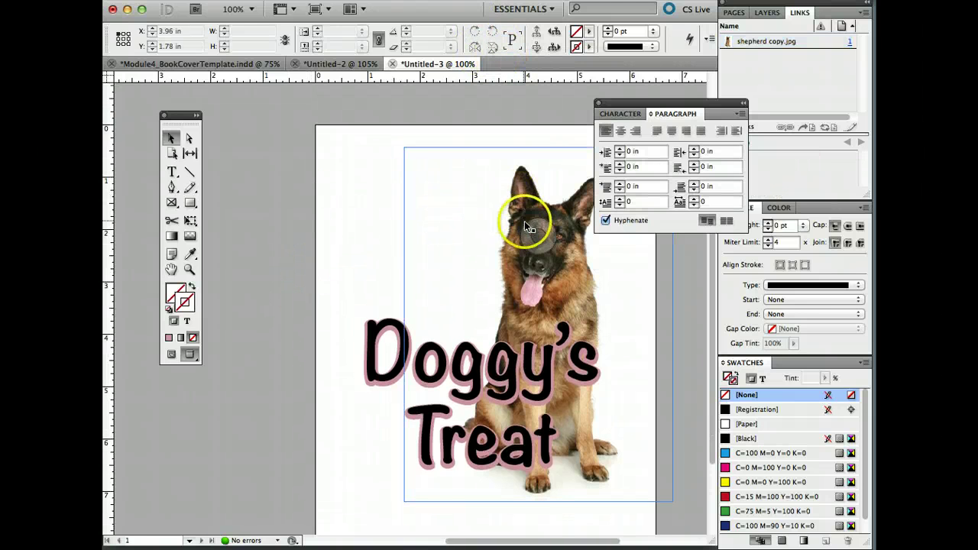
{"action": "left_click_drag", "start_coordinate": [534, 291], "coordinate": [528, 289]}
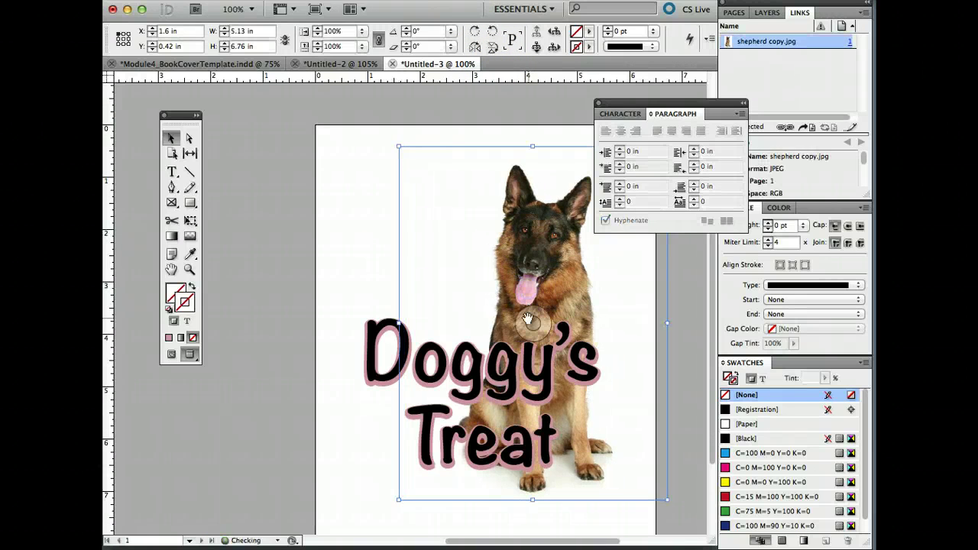
Step: Close the Untitled-2 document without saving its changes
{"action": "left_click", "coordinate": [306, 65]}
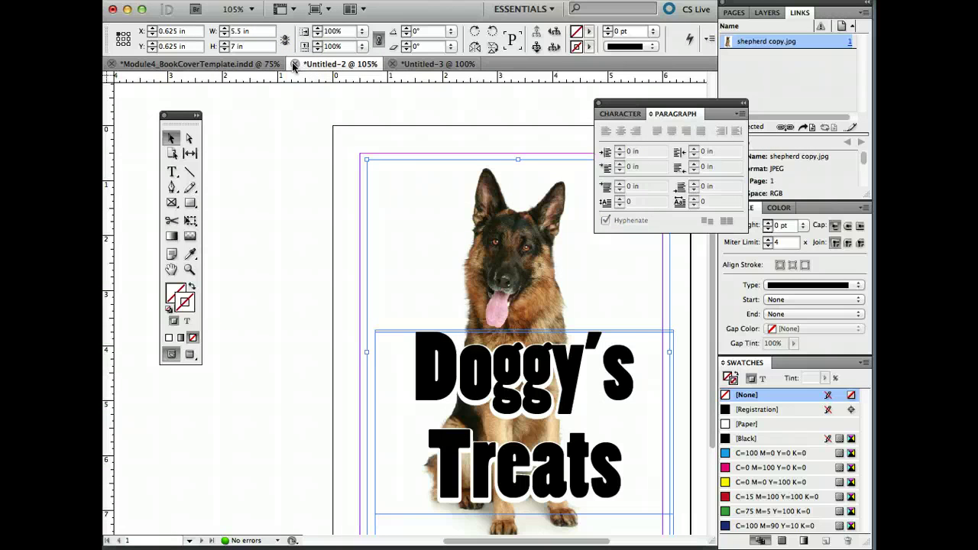
{"action": "left_click", "coordinate": [295, 64]}
{"action": "left_click", "coordinate": [548, 189]}
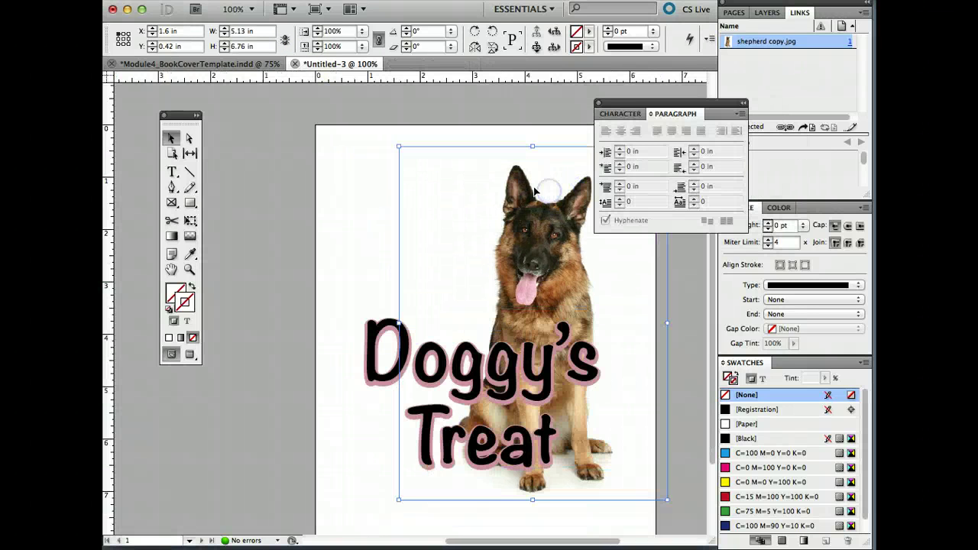
{"action": "key", "text": "w"}
Step: Save the cover as BookCover.indd in the Desktop's InDesignJocelyn folder
{"action": "left_click", "coordinate": [187, 1]}
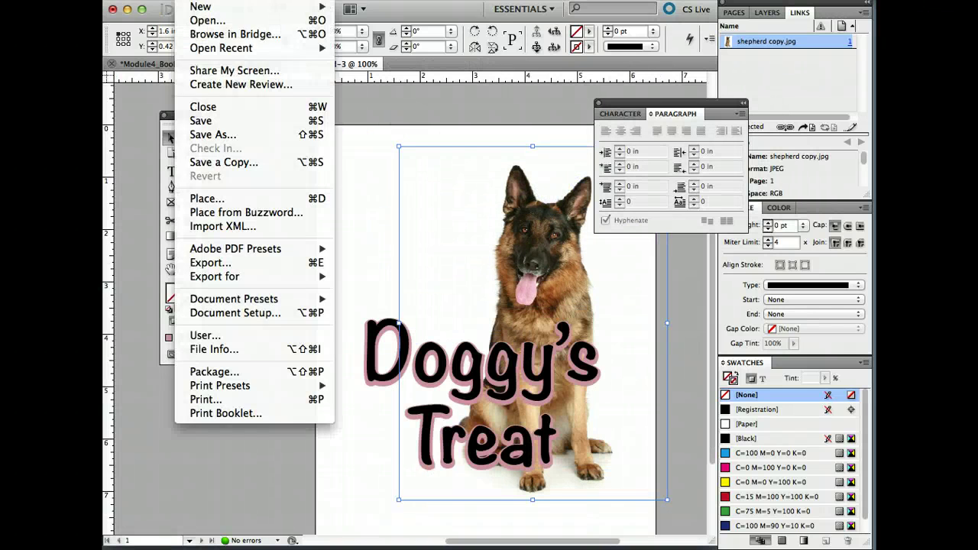
{"action": "left_click", "coordinate": [195, 135]}
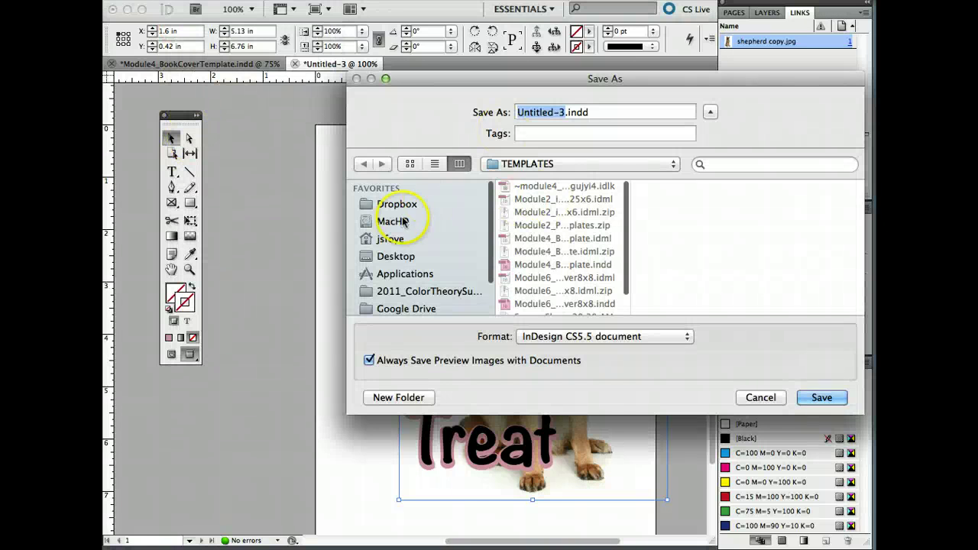
{"action": "left_click", "coordinate": [404, 257]}
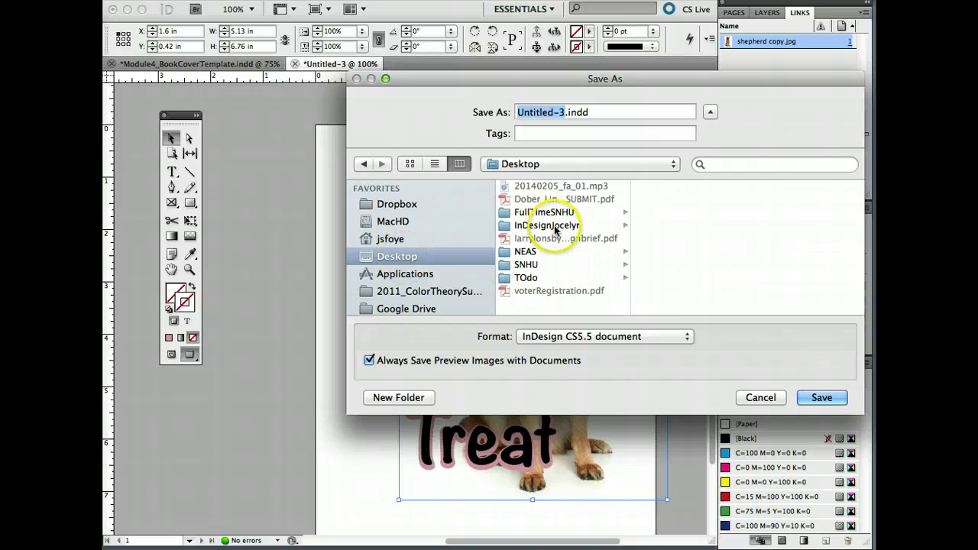
{"action": "left_click", "coordinate": [554, 226]}
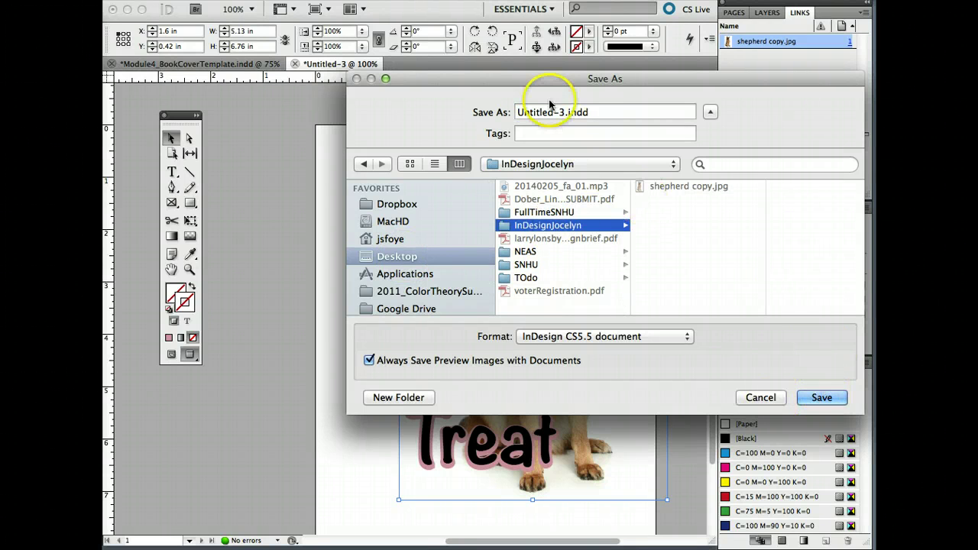
{"action": "left_click_drag", "start_coordinate": [566, 113], "coordinate": [515, 113]}
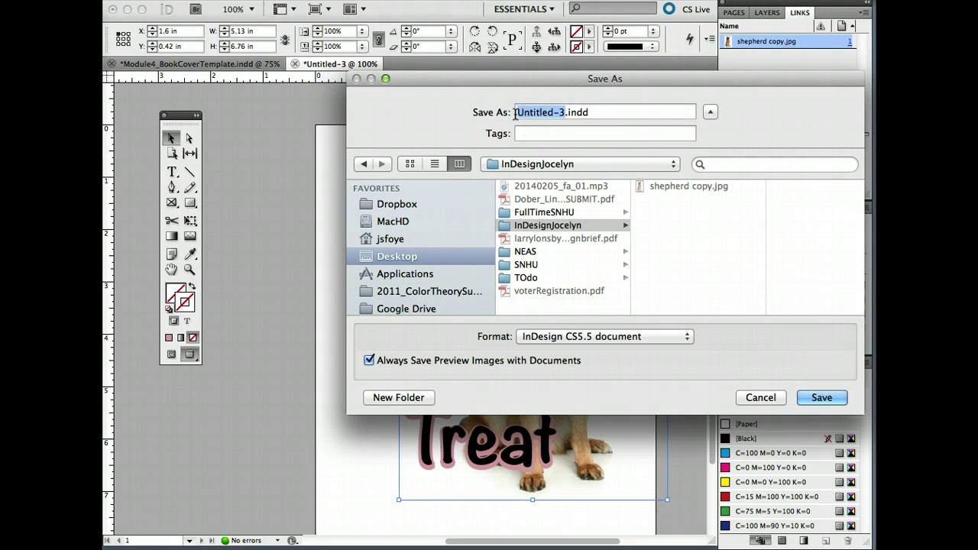
{"action": "type", "text": "BookCover"}
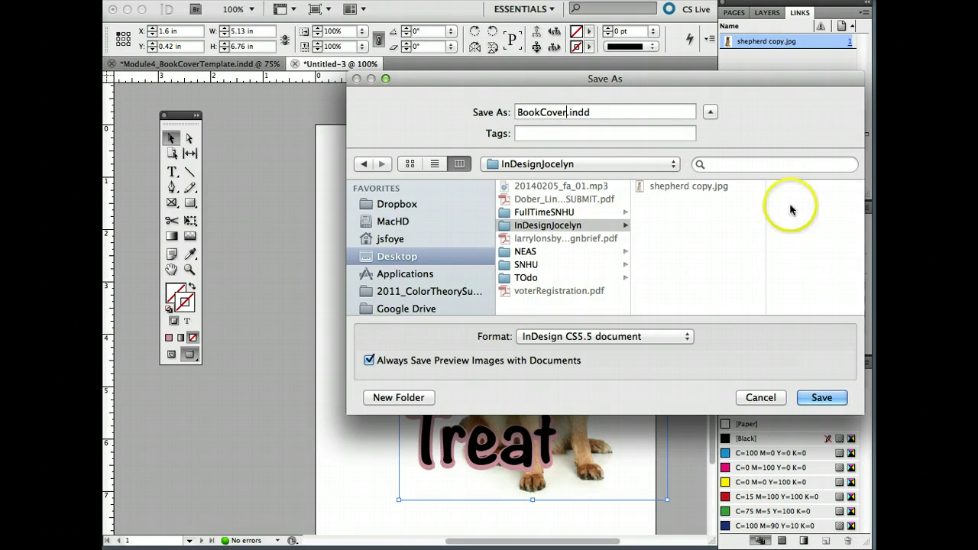
{"action": "left_click", "coordinate": [812, 403]}
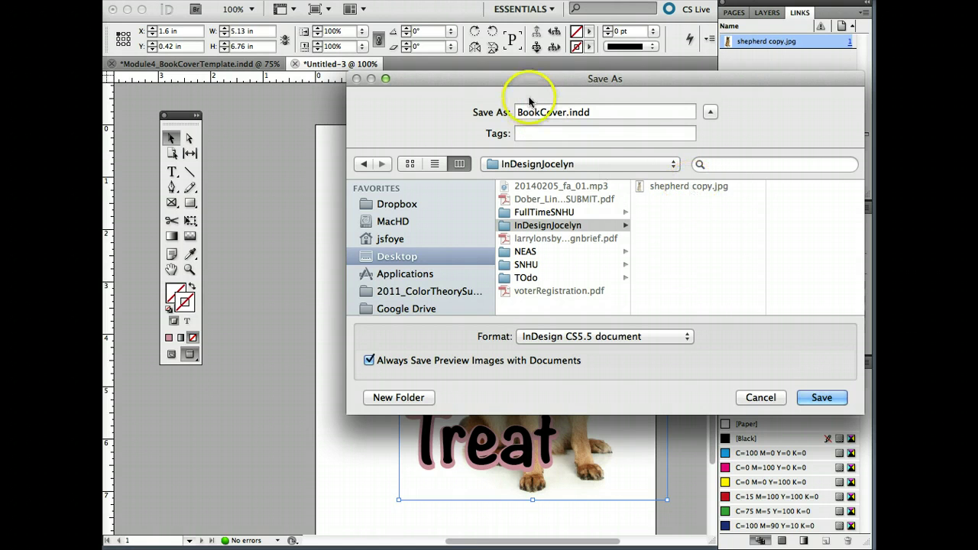
{"action": "left_click", "coordinate": [824, 395]}
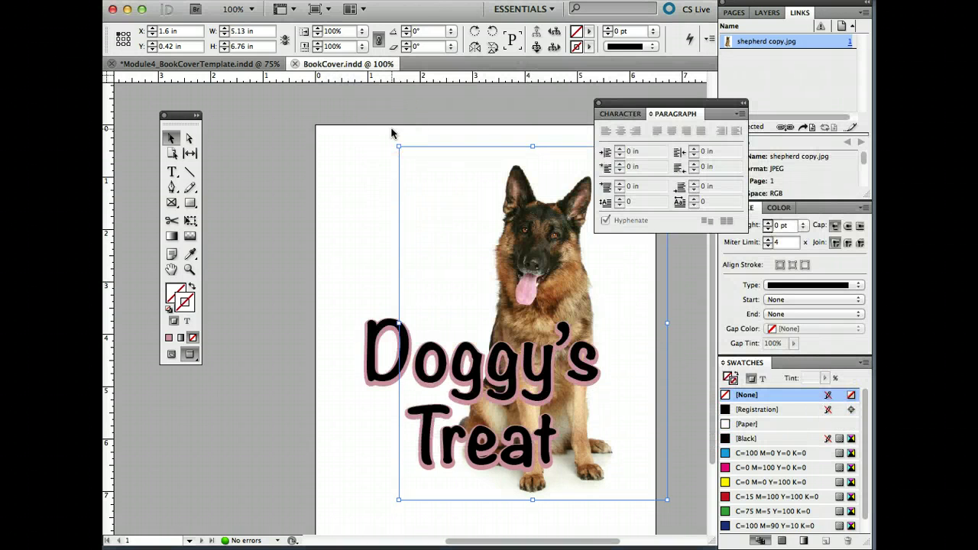
Step: Deselect the dog photo and pick the Rectangle Frame tool
{"action": "left_click", "coordinate": [331, 212]}
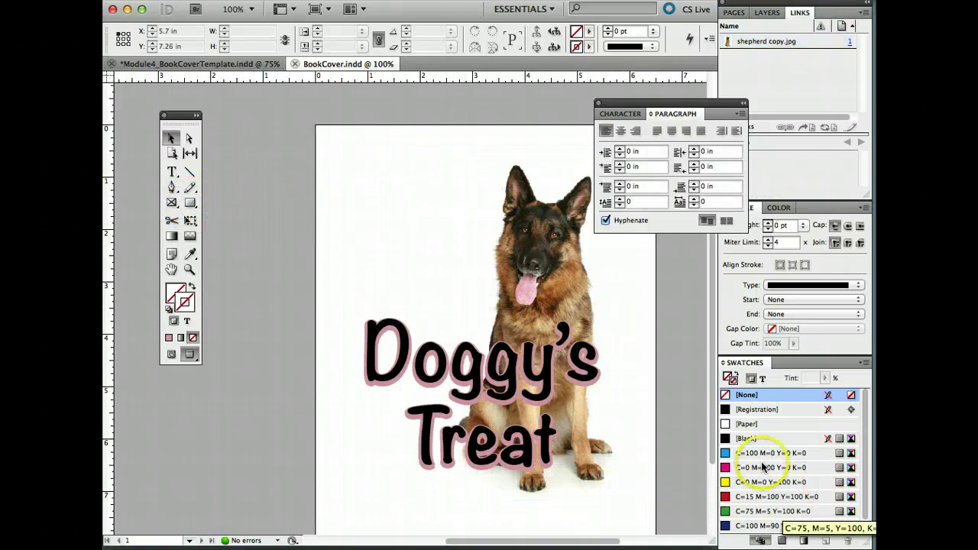
{"action": "scroll", "coordinate": [795, 436], "scroll_direction": "down", "scroll_amount": 1}
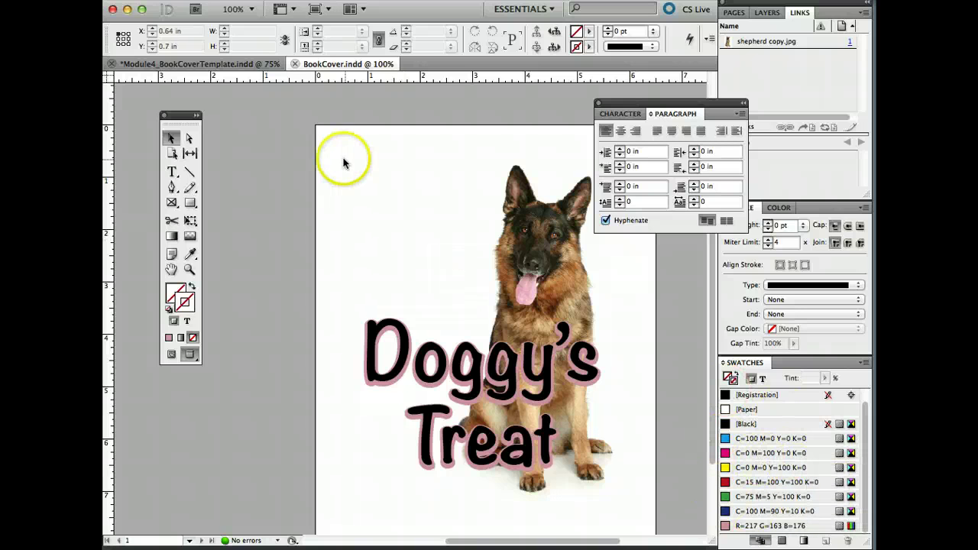
{"action": "left_click", "coordinate": [190, 202]}
Step: Draw a rectangle at the page's top-left and fill it with C=100 M=0 Y=0 K=0 cyan
{"action": "left_click_drag", "start_coordinate": [343, 159], "coordinate": [454, 288]}
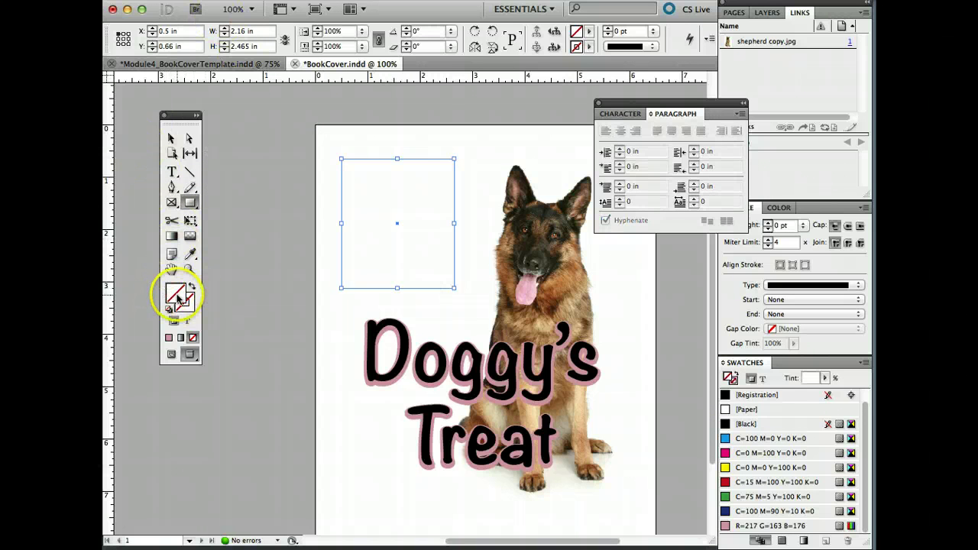
{"action": "left_click", "coordinate": [761, 440]}
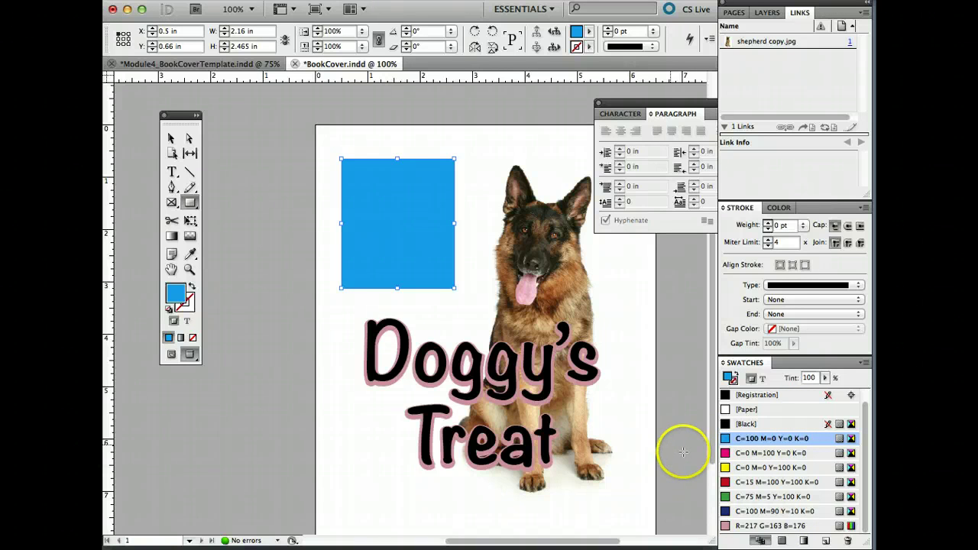
Step: Edit the cyan swatch to C=9 M=40 Y=81 K=46 so the box turns brown
{"action": "double_click", "coordinate": [759, 439]}
{"action": "left_click_drag", "start_coordinate": [651, 198], "coordinate": [665, 67]}
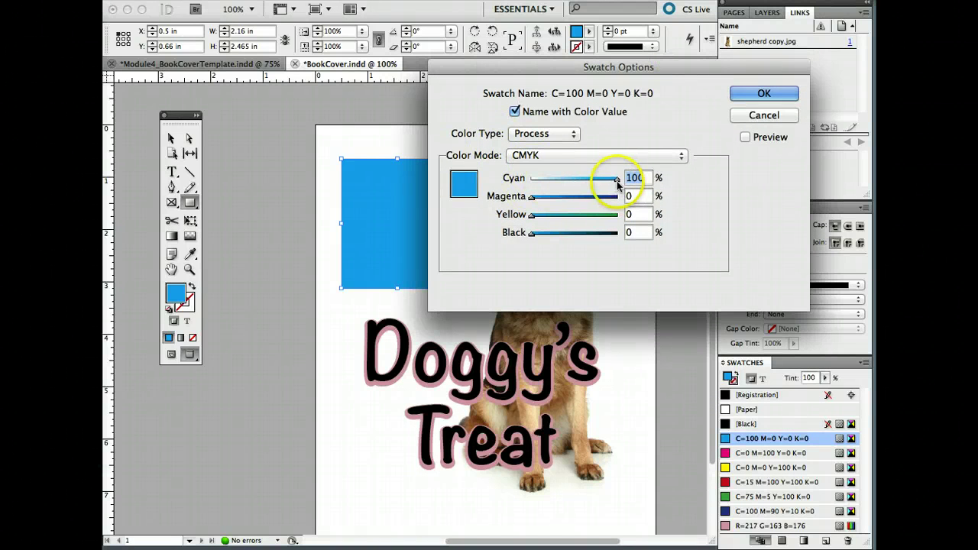
{"action": "left_click_drag", "start_coordinate": [616, 180], "coordinate": [566, 197]}
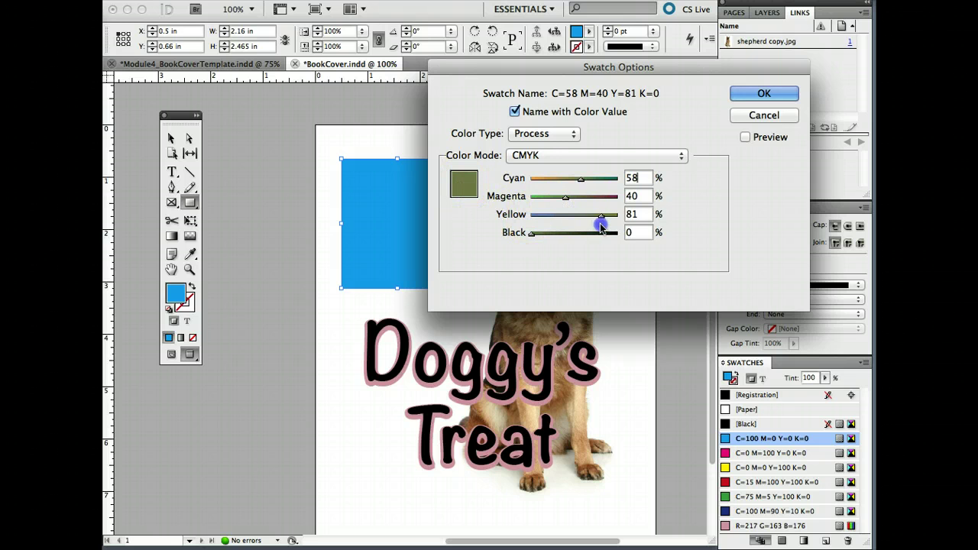
{"action": "left_click_drag", "start_coordinate": [532, 233], "coordinate": [571, 234]}
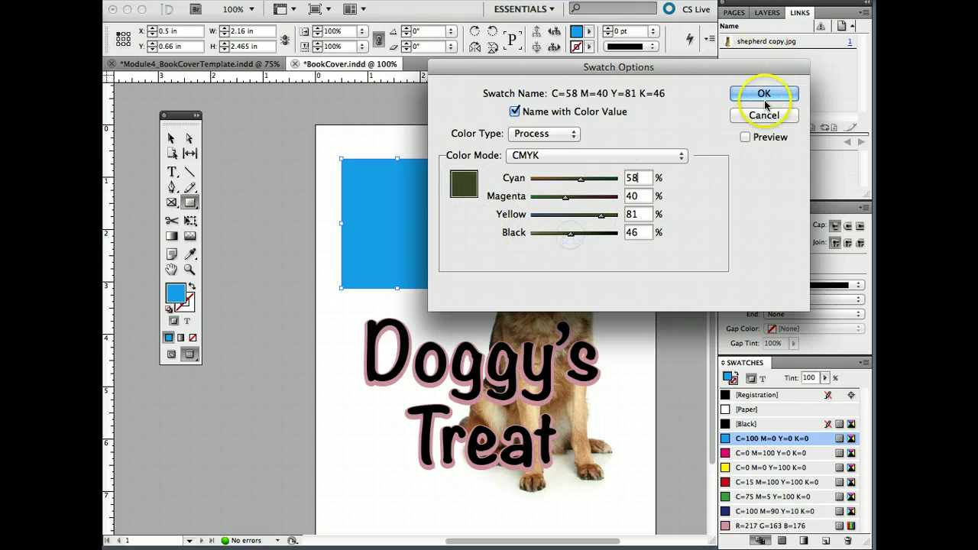
{"action": "left_click_drag", "start_coordinate": [579, 180], "coordinate": [539, 180]}
{"action": "left_click", "coordinate": [764, 93]}
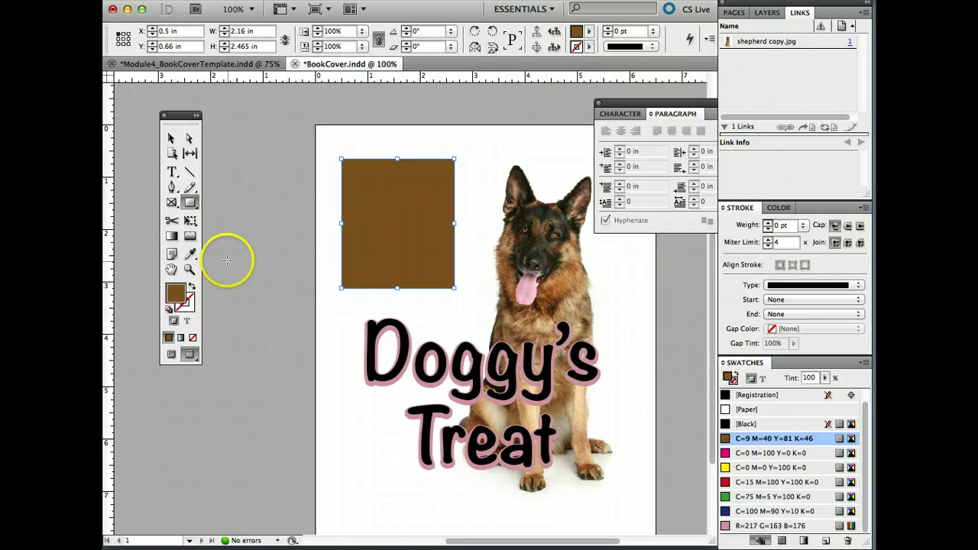
Step: Sample the dog's tan fur into the box and save it as an R=210 G=159 B=106 swatch
{"action": "left_click", "coordinate": [189, 254]}
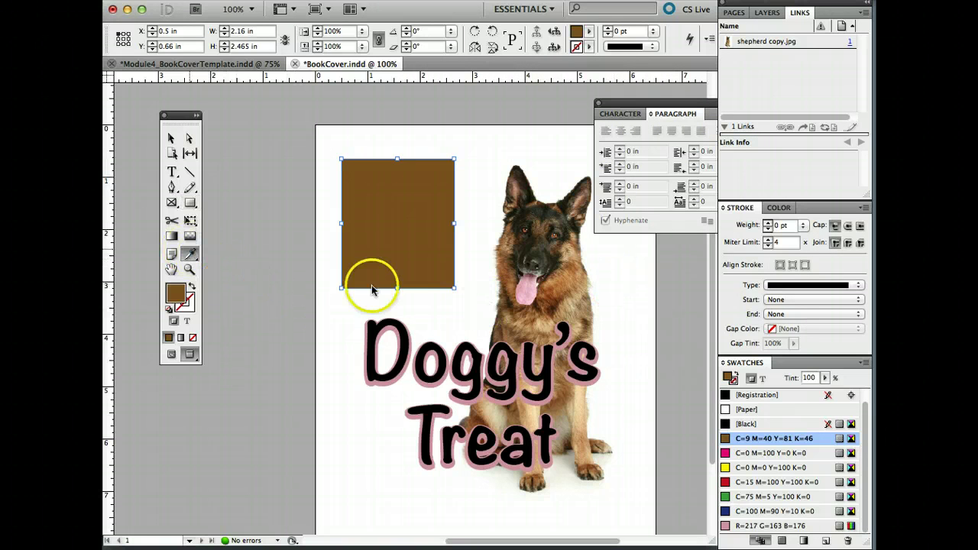
{"action": "left_click", "coordinate": [567, 272]}
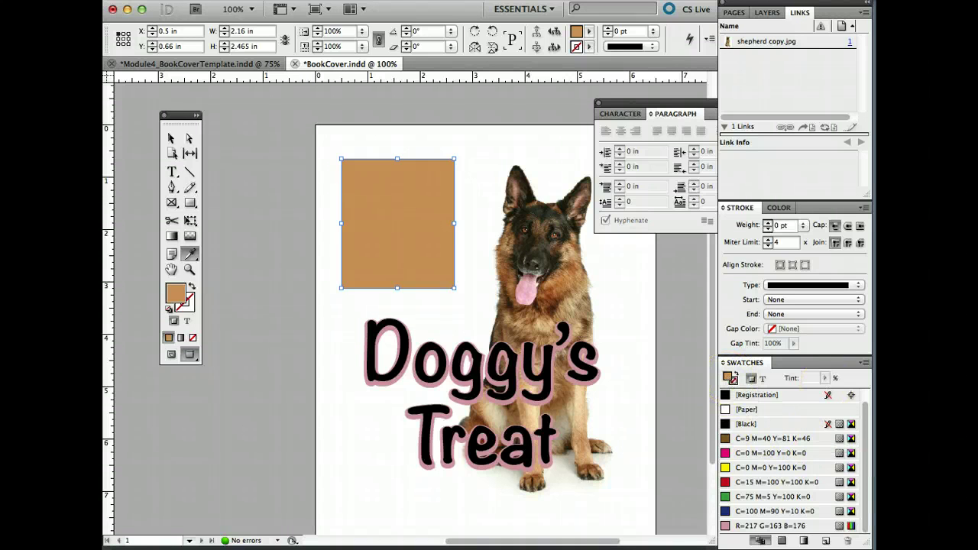
{"action": "left_click", "coordinate": [824, 541]}
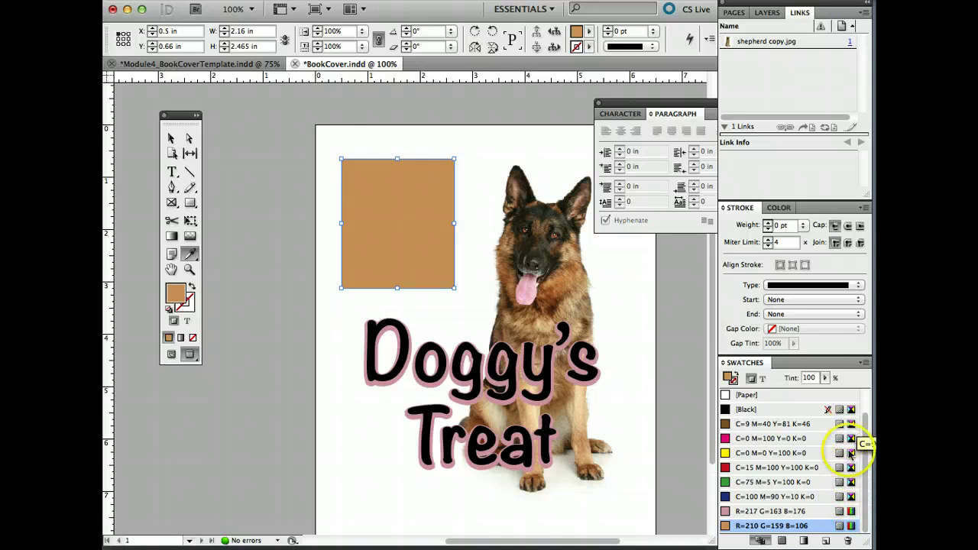
Step: Convert the pink and tan swatches to CMYK colour mode
{"action": "left_click", "coordinate": [783, 517]}
{"action": "double_click", "coordinate": [784, 513]}
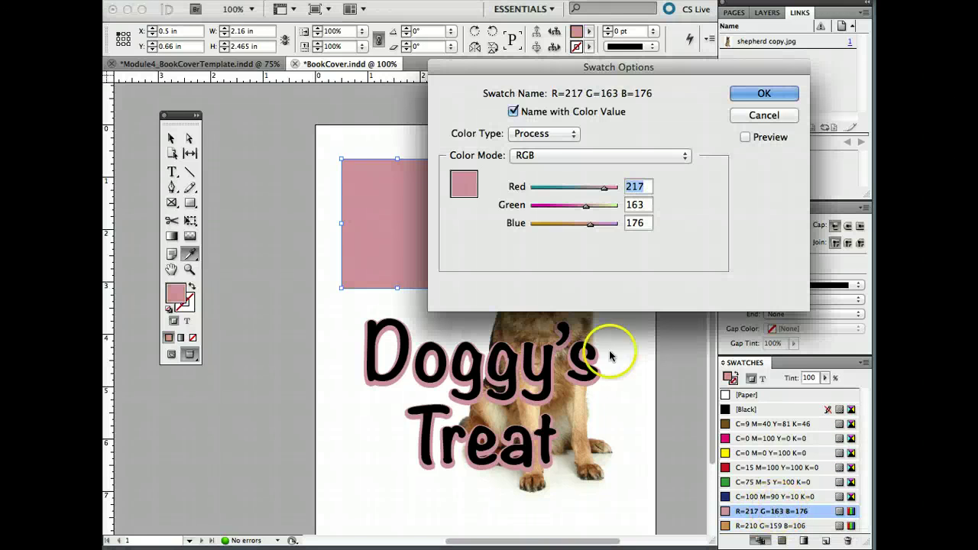
{"action": "left_click", "coordinate": [537, 154]}
{"action": "left_click", "coordinate": [535, 141]}
{"action": "left_click", "coordinate": [760, 93]}
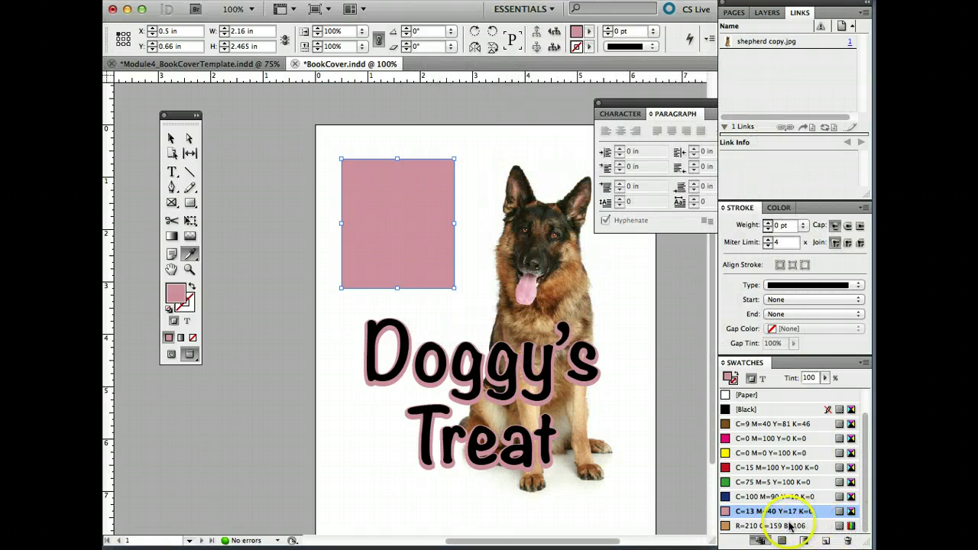
{"action": "double_click", "coordinate": [791, 526]}
{"action": "left_click", "coordinate": [581, 156]}
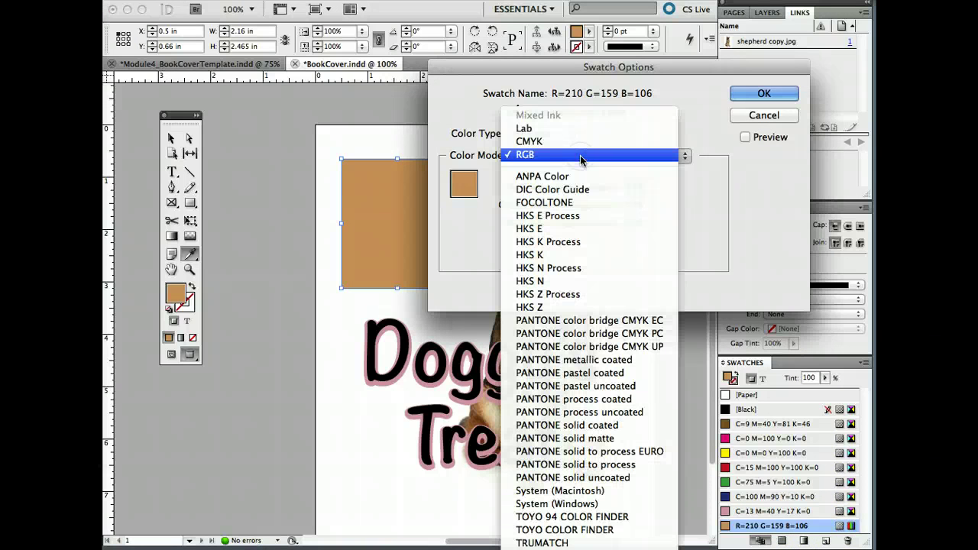
{"action": "left_click", "coordinate": [581, 141]}
{"action": "left_click", "coordinate": [761, 93]}
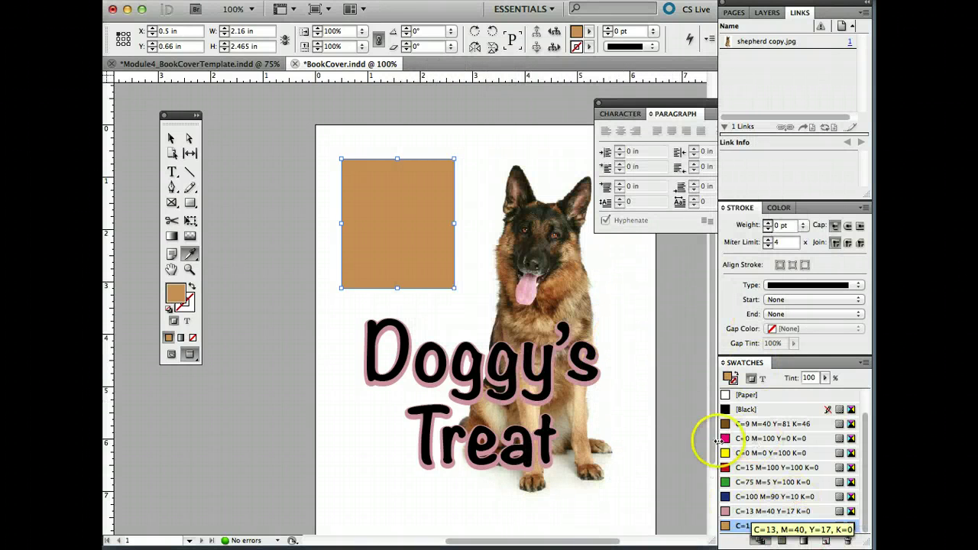
Step: Fill the box with the C=9 M=40 Y=81 K=46 brown swatch and confirm its settings
{"action": "double_click", "coordinate": [759, 425]}
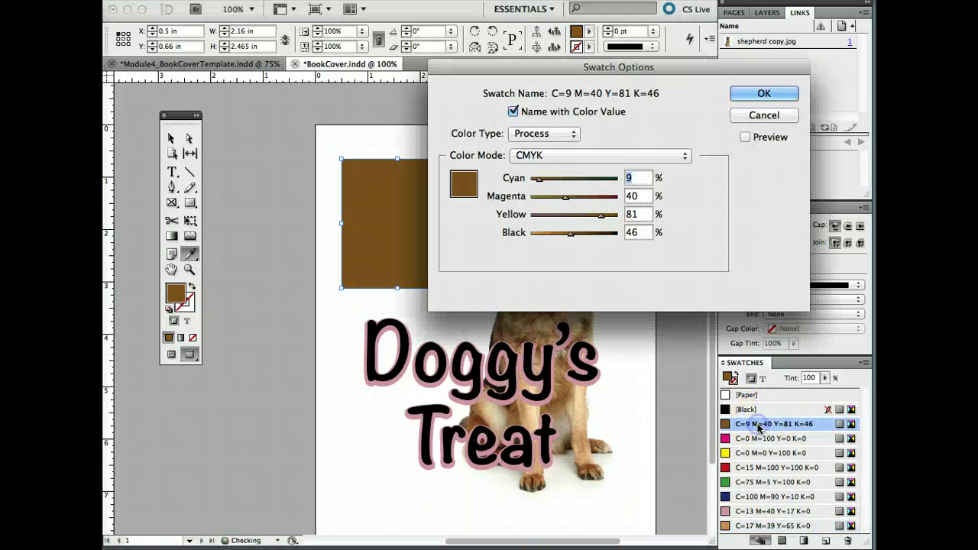
{"action": "left_click", "coordinate": [556, 155]}
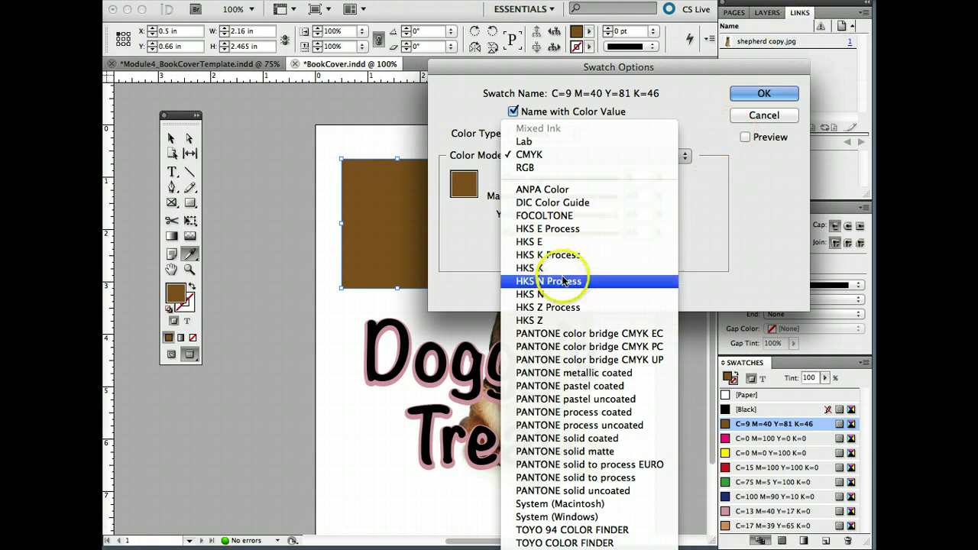
{"action": "left_click", "coordinate": [766, 95]}
{"action": "left_click", "coordinate": [765, 94]}
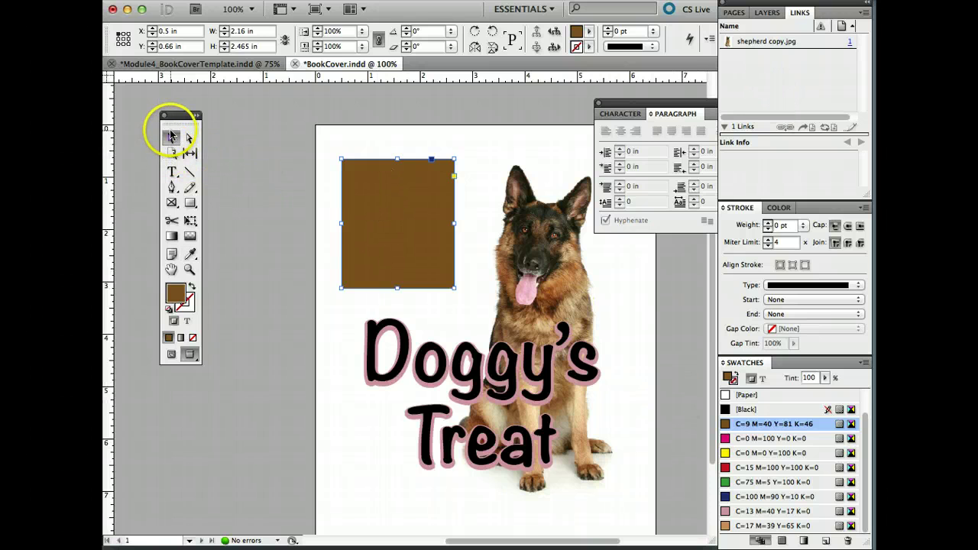
Step: Give the brown rectangle a black [Registration] stroke and thicken it to 7 pt
{"action": "left_click", "coordinate": [170, 136]}
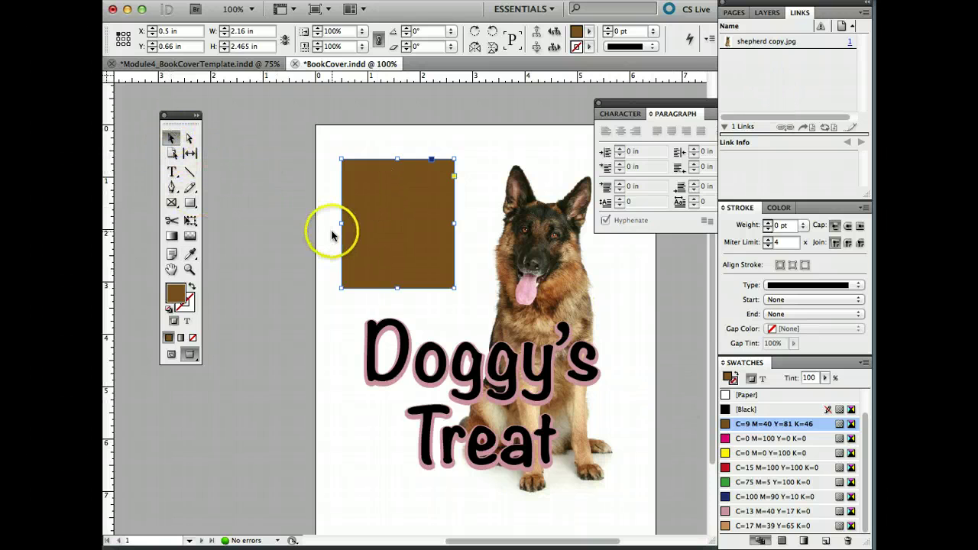
{"action": "left_click", "coordinate": [187, 303]}
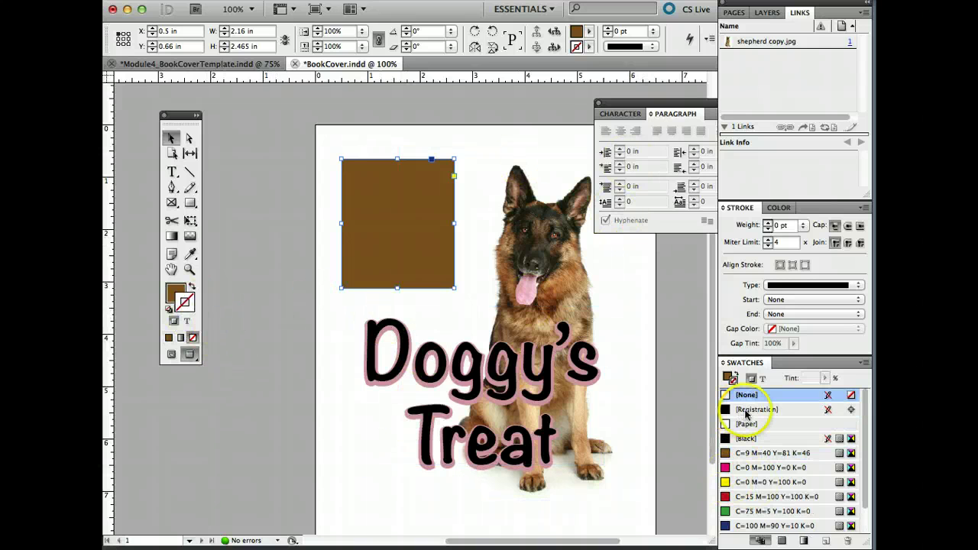
{"action": "left_click", "coordinate": [747, 411]}
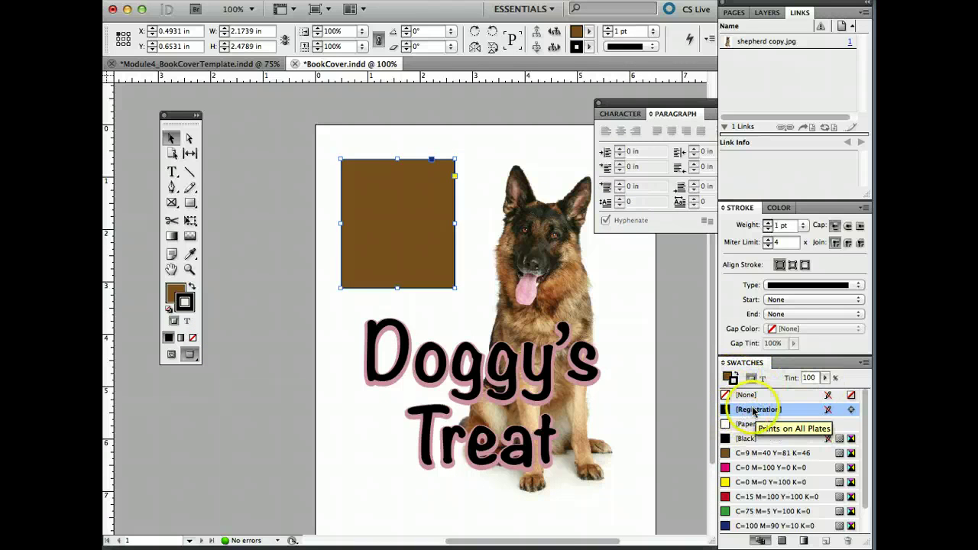
{"action": "left_click", "coordinate": [767, 222]}
{"action": "left_click", "coordinate": [768, 222]}
{"action": "left_click", "coordinate": [767, 222]}
{"action": "left_click", "coordinate": [767, 222]}
{"action": "left_click", "coordinate": [768, 222]}
{"action": "left_click", "coordinate": [767, 222]}
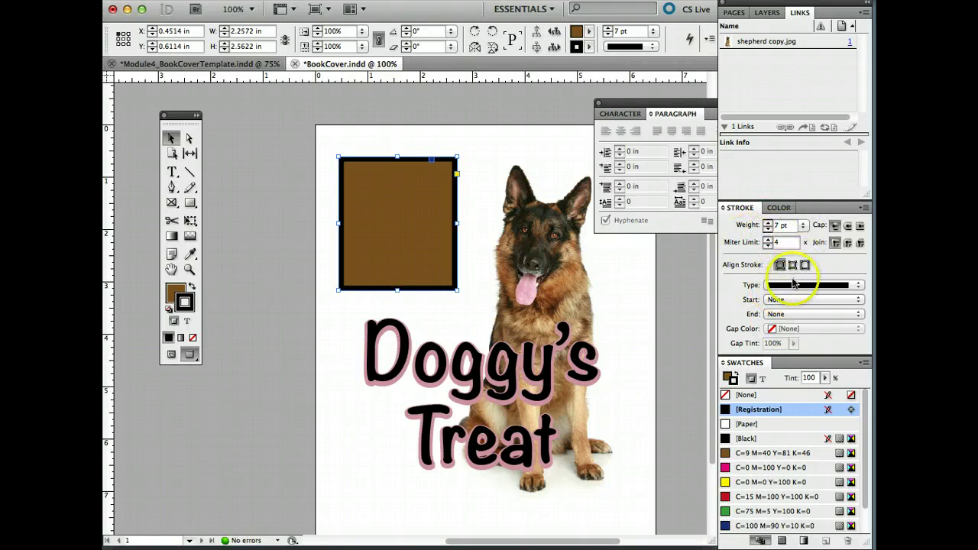
Step: Try a dotted border style on the rectangle, thinned to 2 pt
{"action": "left_click", "coordinate": [620, 47]}
{"action": "left_click", "coordinate": [628, 210]}
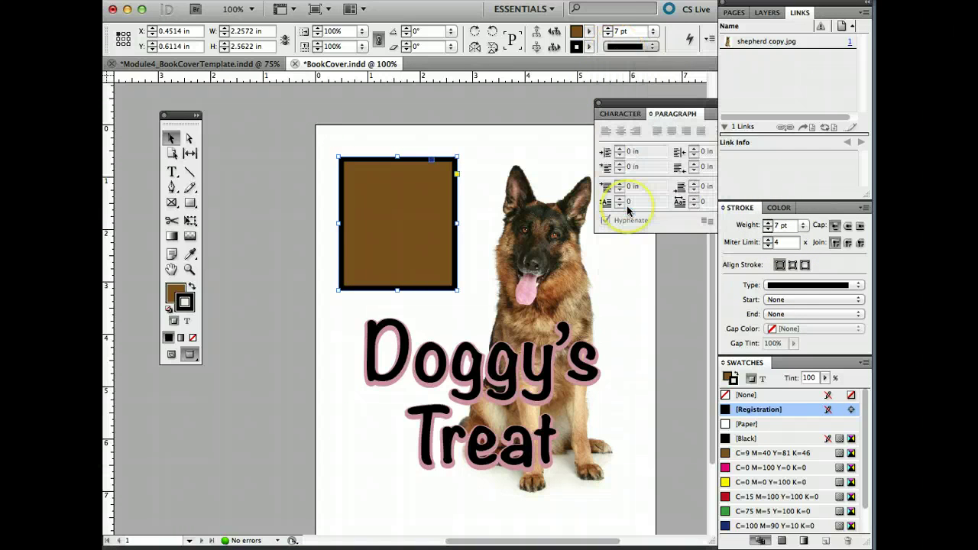
{"action": "left_click", "coordinate": [608, 34]}
{"action": "left_click", "coordinate": [608, 34]}
{"action": "left_click", "coordinate": [607, 34]}
{"action": "left_click", "coordinate": [608, 34]}
{"action": "left_click", "coordinate": [608, 34]}
Step: Set the rectangle's border to 4 pt in a Thin–Thick line style
{"action": "left_click", "coordinate": [607, 28]}
{"action": "left_click", "coordinate": [607, 28]}
{"action": "left_click", "coordinate": [621, 46]}
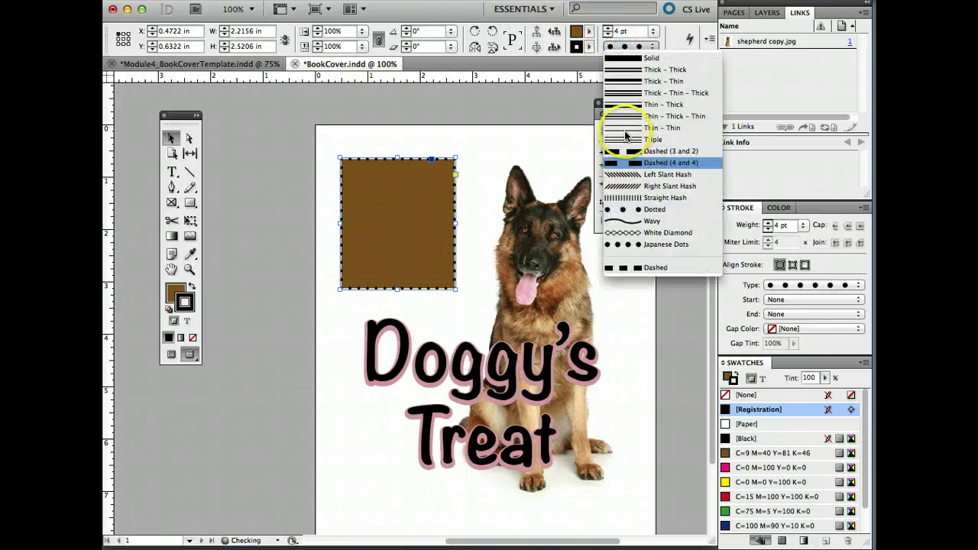
{"action": "left_click", "coordinate": [628, 107]}
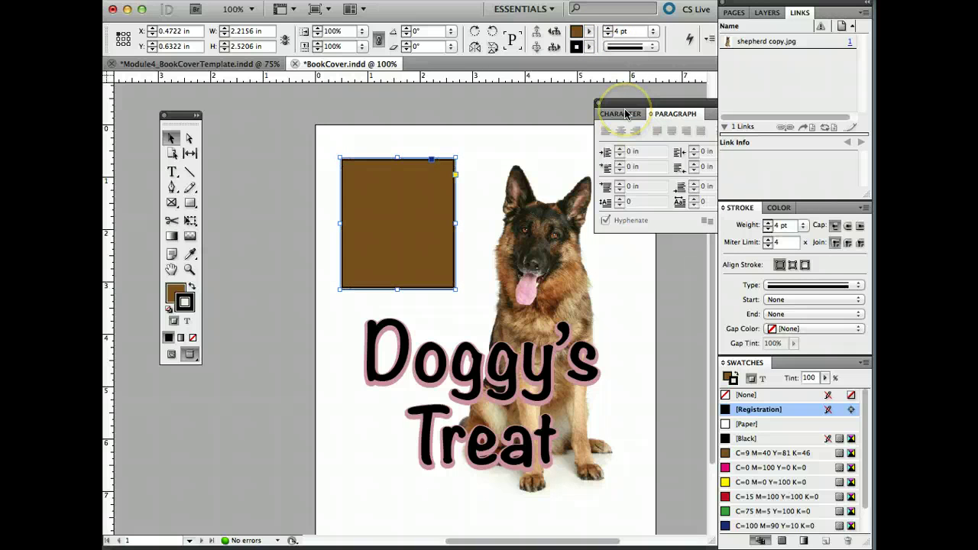
{"action": "left_click", "coordinate": [535, 196]}
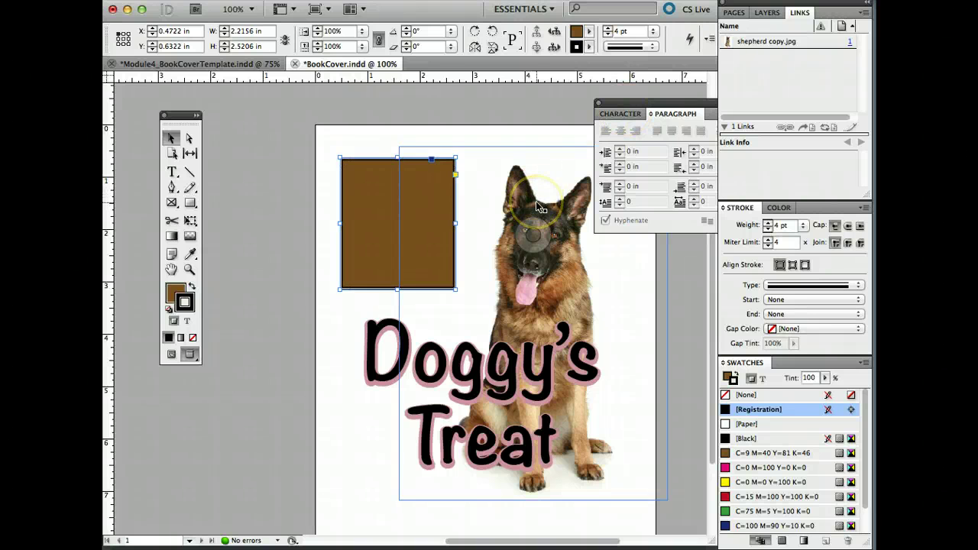
Step: Set the brown rectangle's stroke to None and switch to Normal view showing frame edges and guides
{"action": "left_click", "coordinate": [362, 130]}
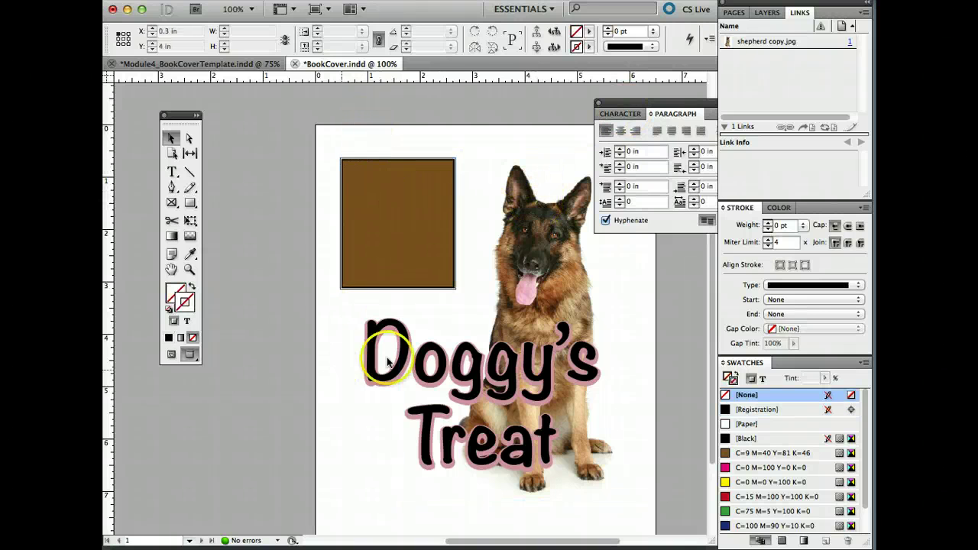
{"action": "left_click", "coordinate": [358, 255]}
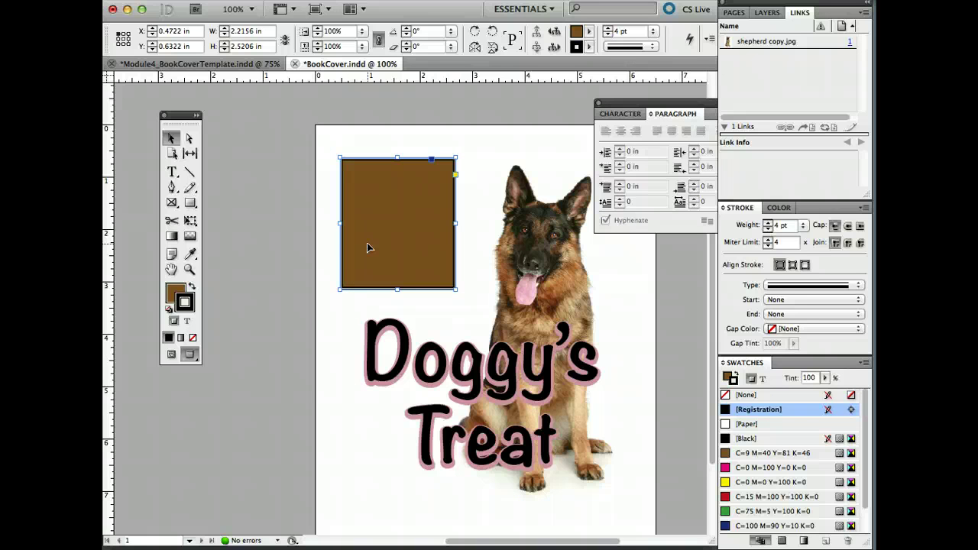
{"action": "left_click", "coordinate": [192, 338]}
{"action": "left_click", "coordinate": [171, 354]}
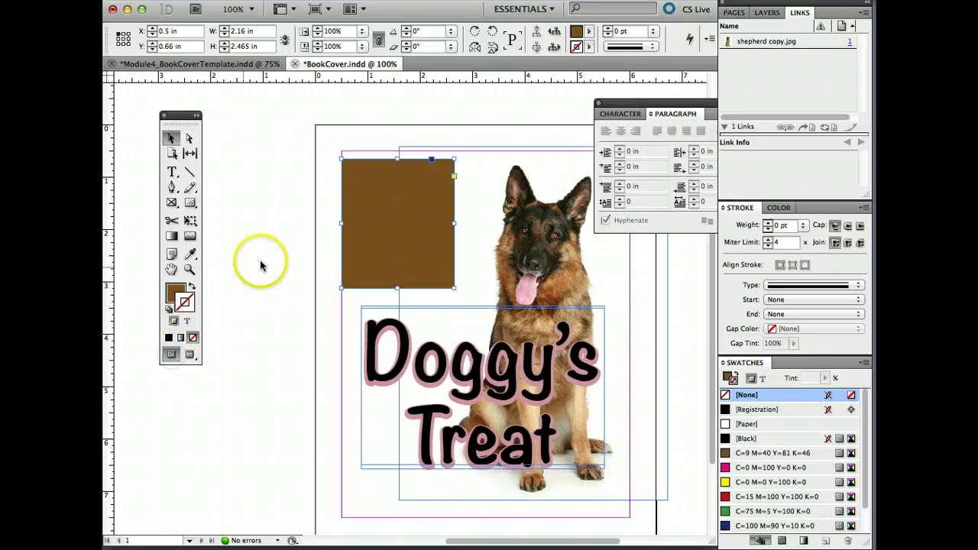
{"action": "left_click", "coordinate": [301, 247]}
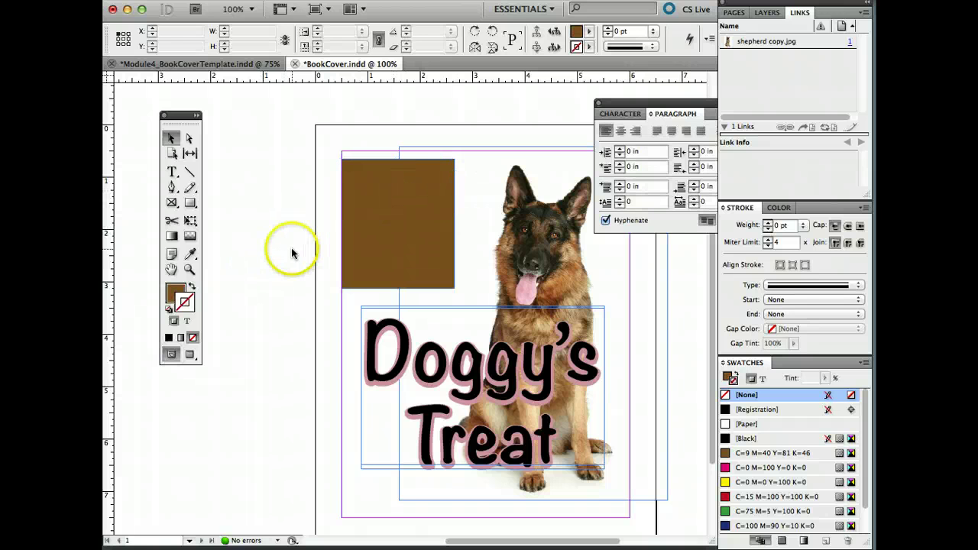
Step: Reset the default fill to None and hide the frame edges from the View menu
{"action": "key", "text": "slash"}
{"action": "left_click", "coordinate": [460, 1]}
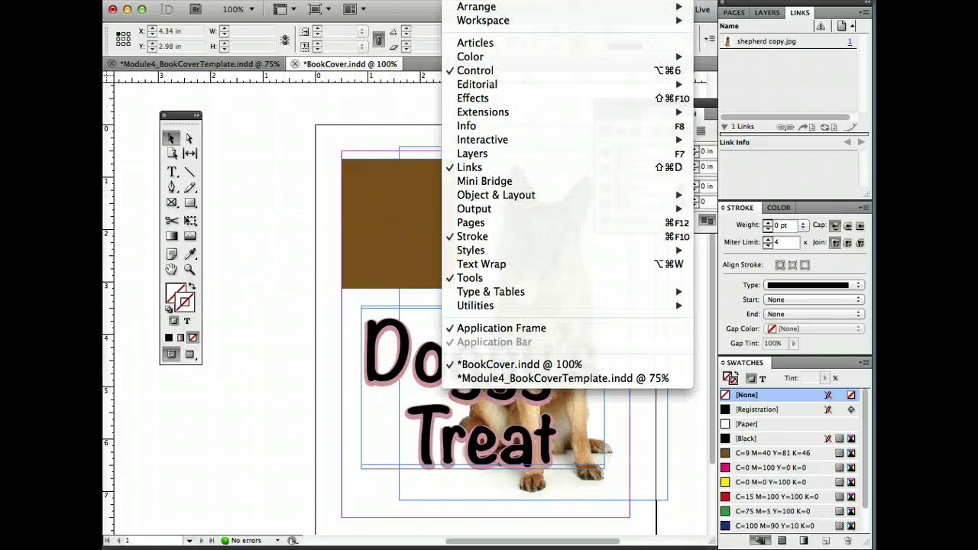
{"action": "mouse_move", "coordinate": [424, 1]}
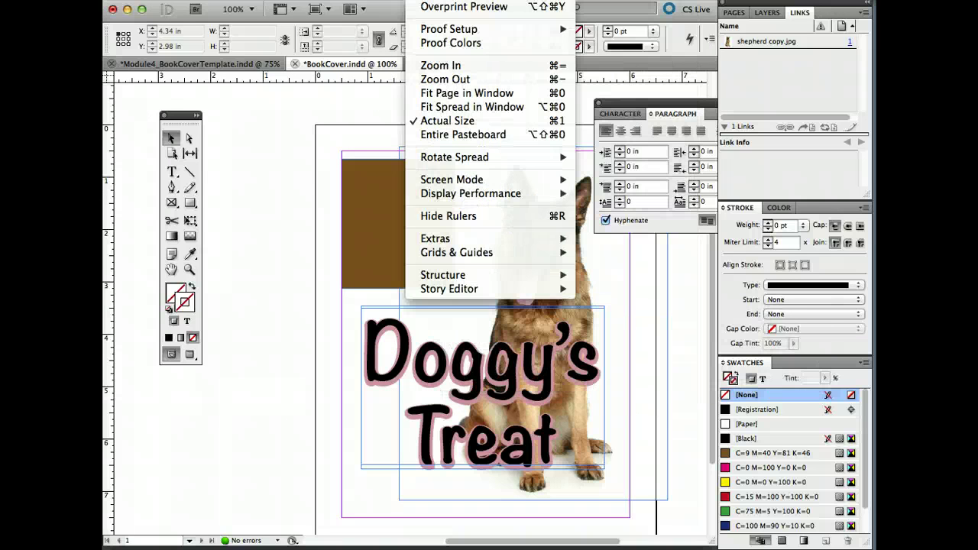
{"action": "mouse_move", "coordinate": [453, 238]}
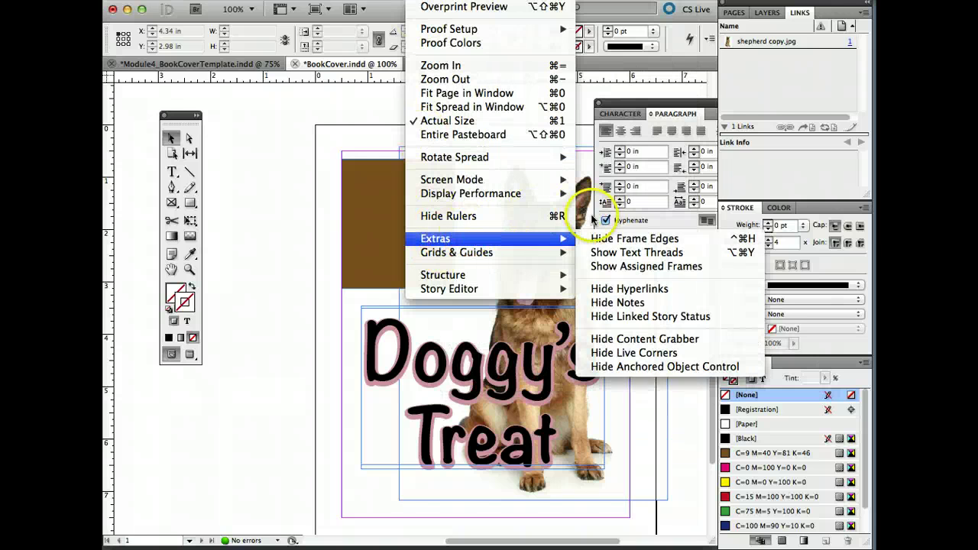
{"action": "left_click", "coordinate": [608, 242]}
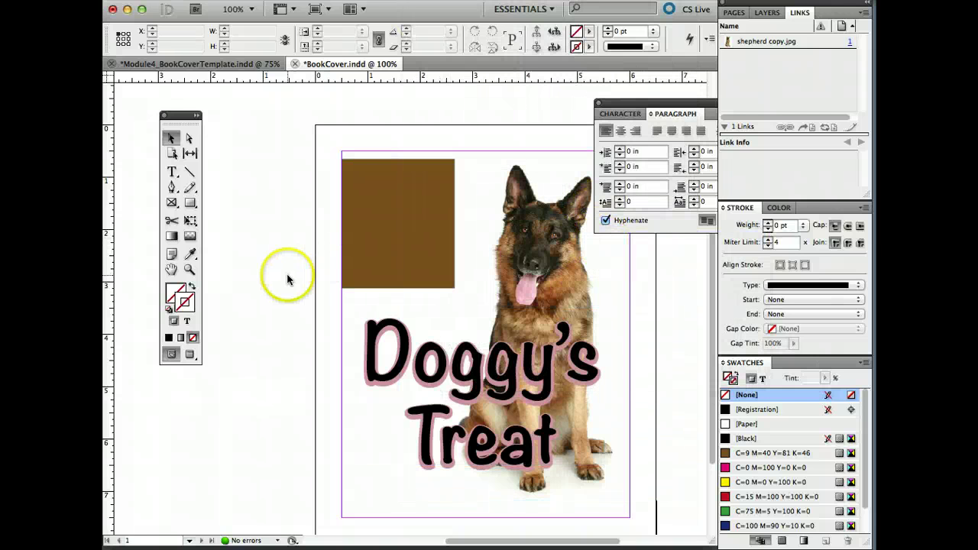
{"action": "left_click", "coordinate": [447, 254]}
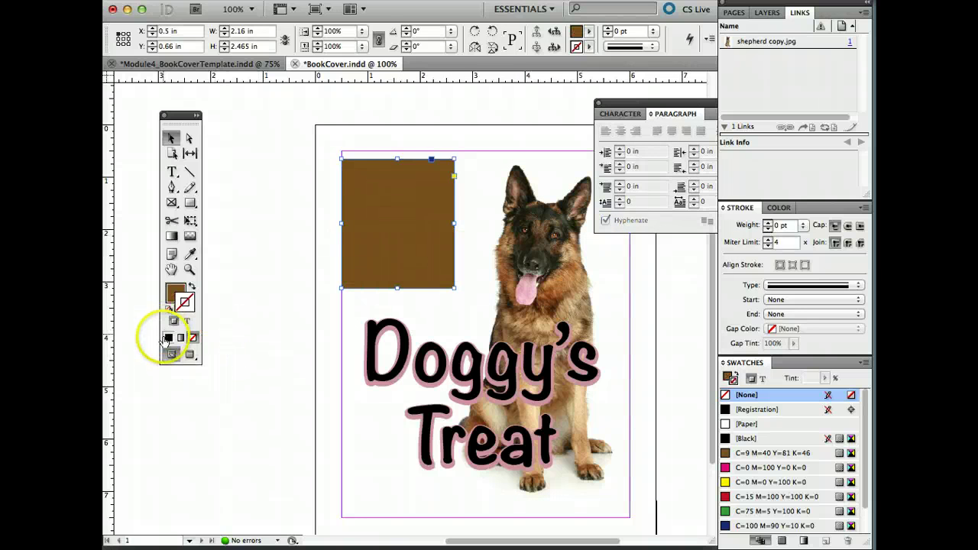
{"action": "left_click", "coordinate": [273, 337]}
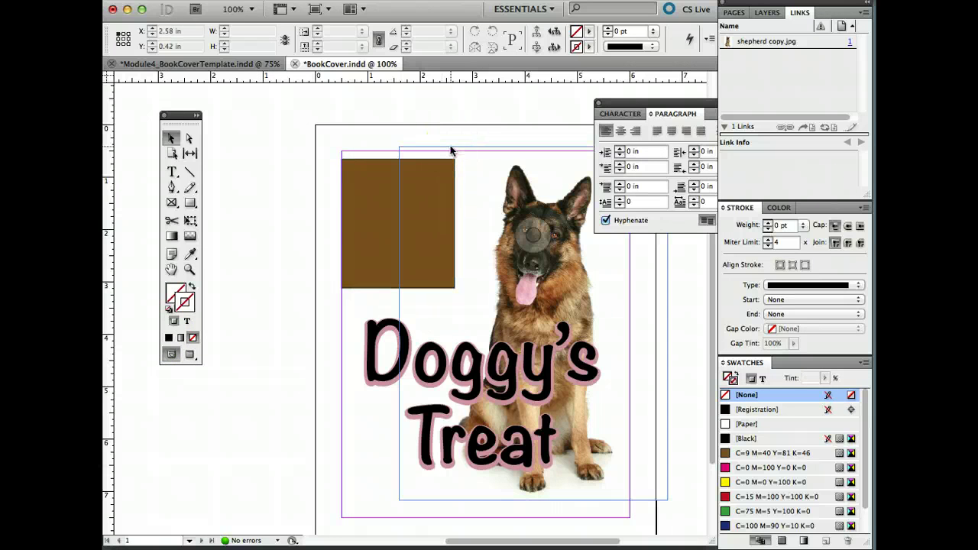
Step: Preview the cover without guides and zoom to 300% on the brown rectangle
{"action": "left_click", "coordinate": [400, 216]}
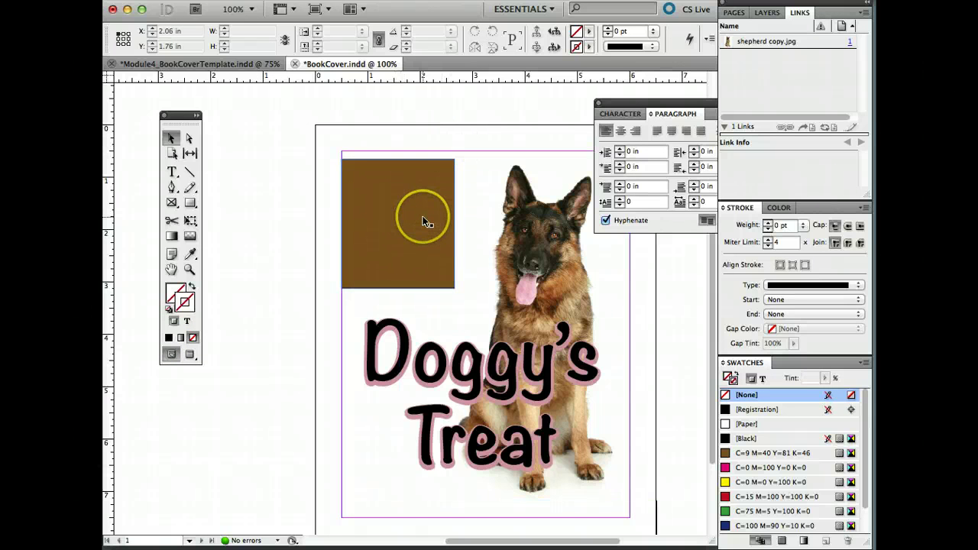
{"action": "left_click", "coordinate": [189, 354]}
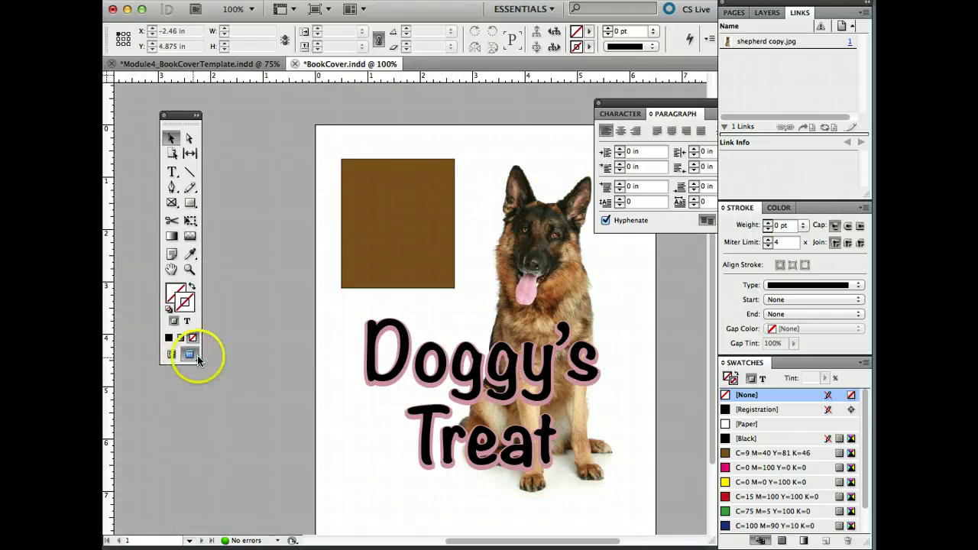
{"action": "left_click", "coordinate": [390, 280]}
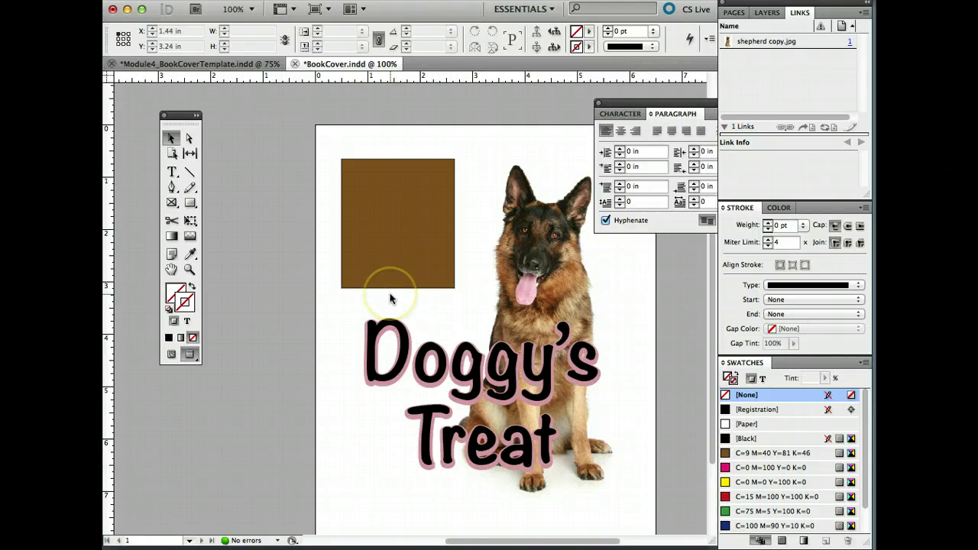
{"action": "key", "text": "super+equal"}
{"action": "key", "text": "super+equal"}
{"action": "key", "text": "super+equal"}
{"action": "key", "text": "super+equal"}
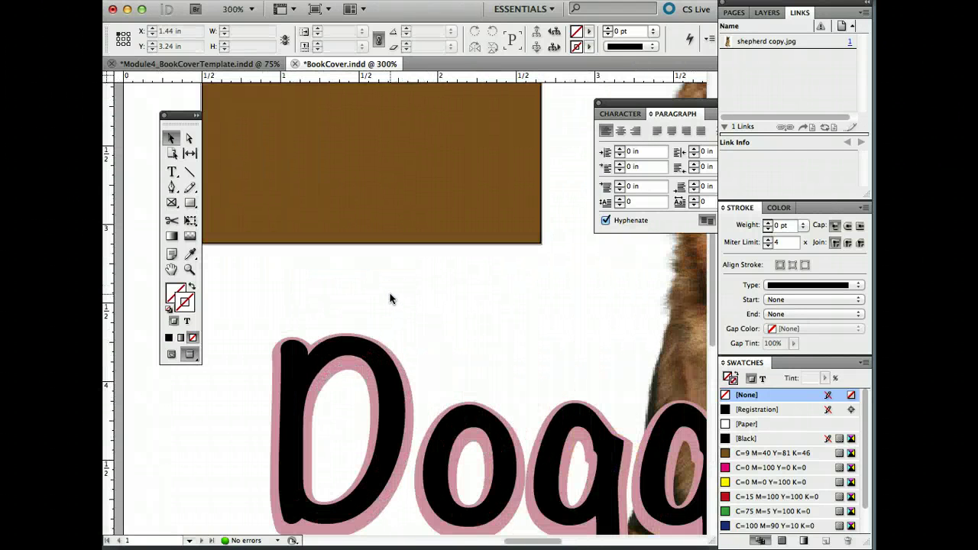
{"action": "left_click", "coordinate": [448, 234]}
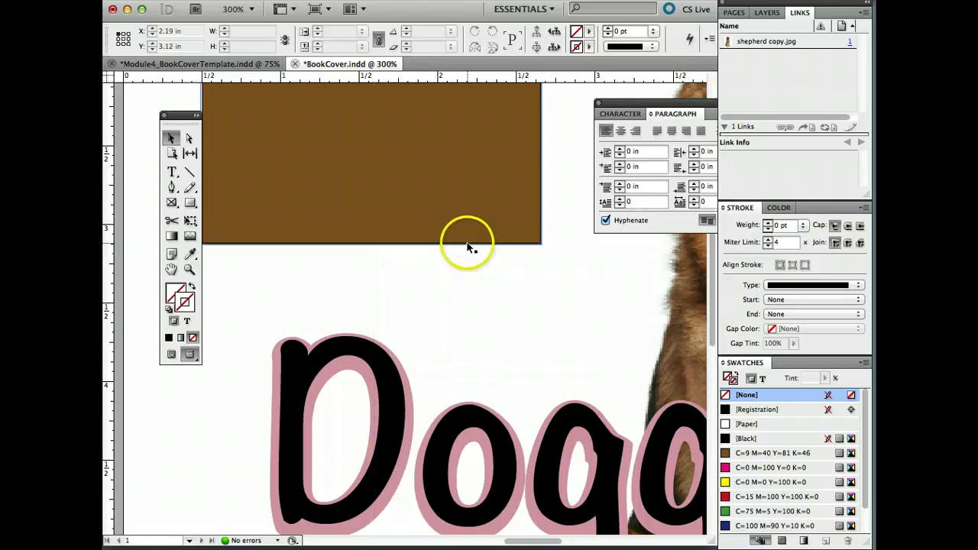
Step: Check the rectangle's stroke style, zoom back out, and fit the whole page in the window
{"action": "left_click", "coordinate": [619, 48]}
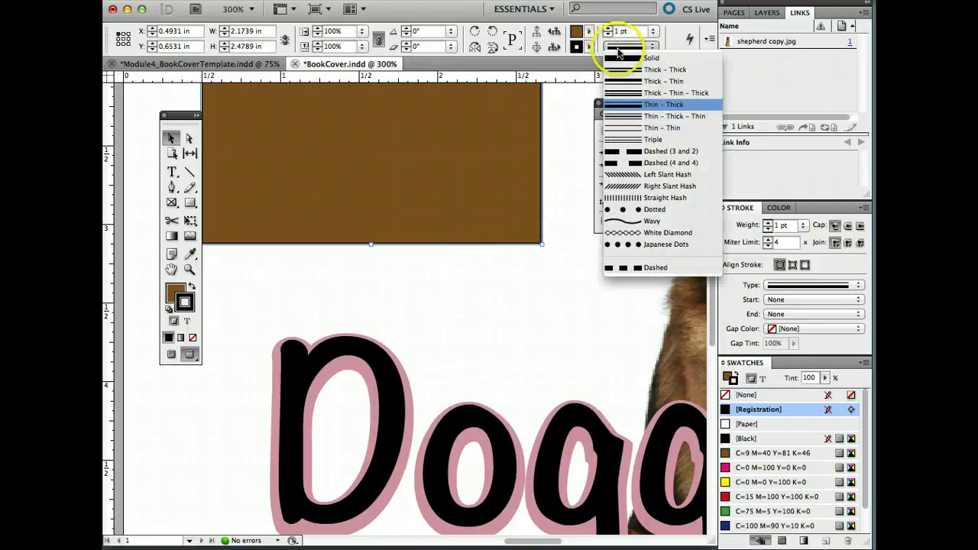
{"action": "left_click", "coordinate": [497, 301]}
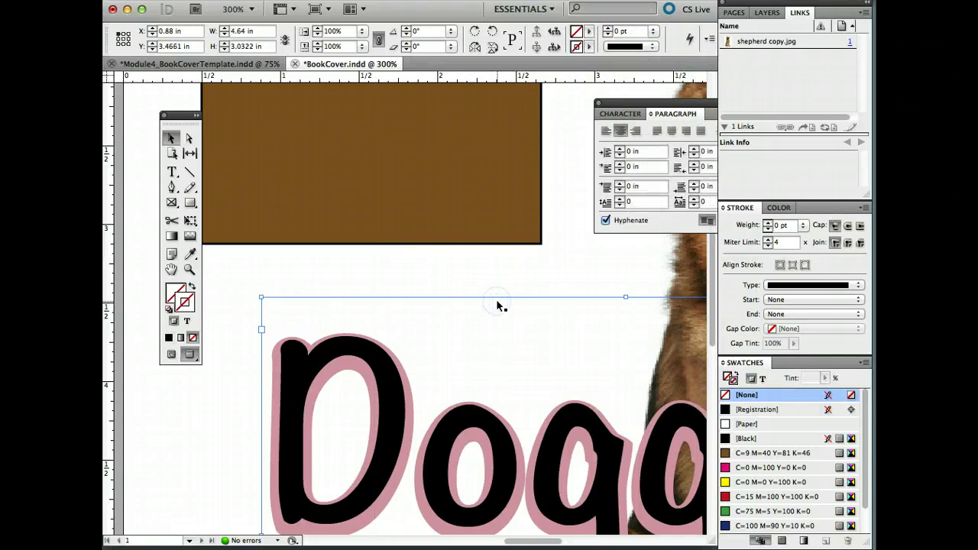
{"action": "key", "text": "super+minus"}
{"action": "key", "text": "super+minus"}
{"action": "key", "text": "super+minus"}
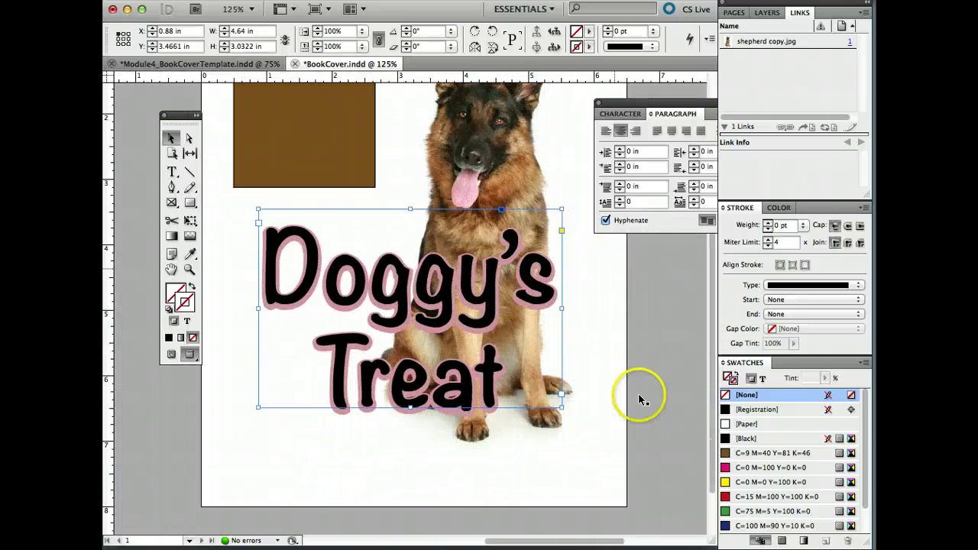
{"action": "left_click", "coordinate": [634, 424]}
{"action": "key", "text": "super+0"}
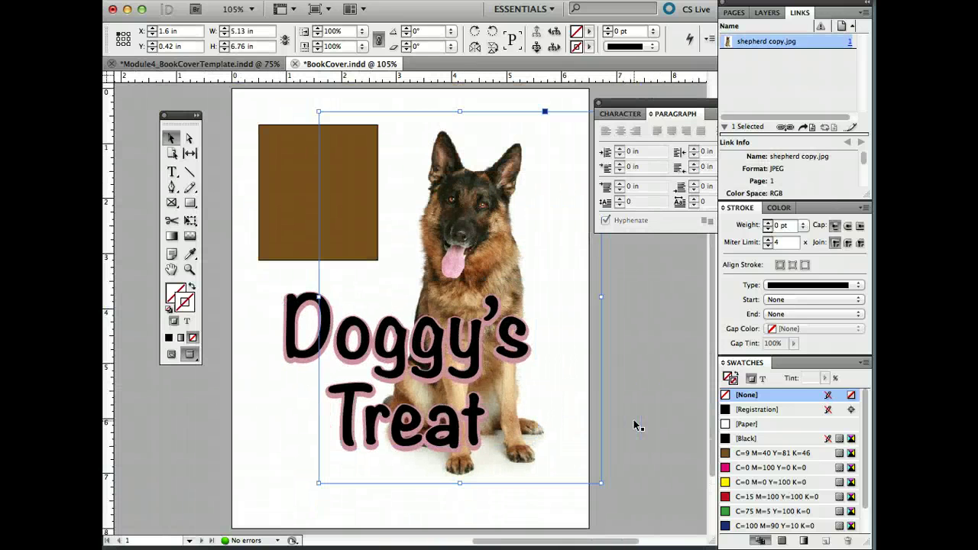
Step: Show the guides again and delete the brown rectangle from the cover's top-left
{"action": "left_click", "coordinate": [666, 413]}
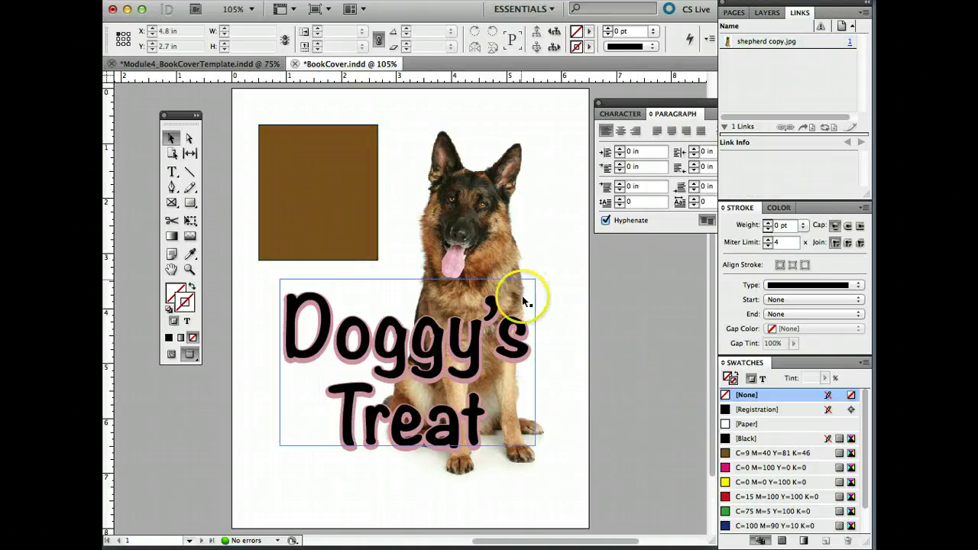
{"action": "left_click", "coordinate": [169, 355]}
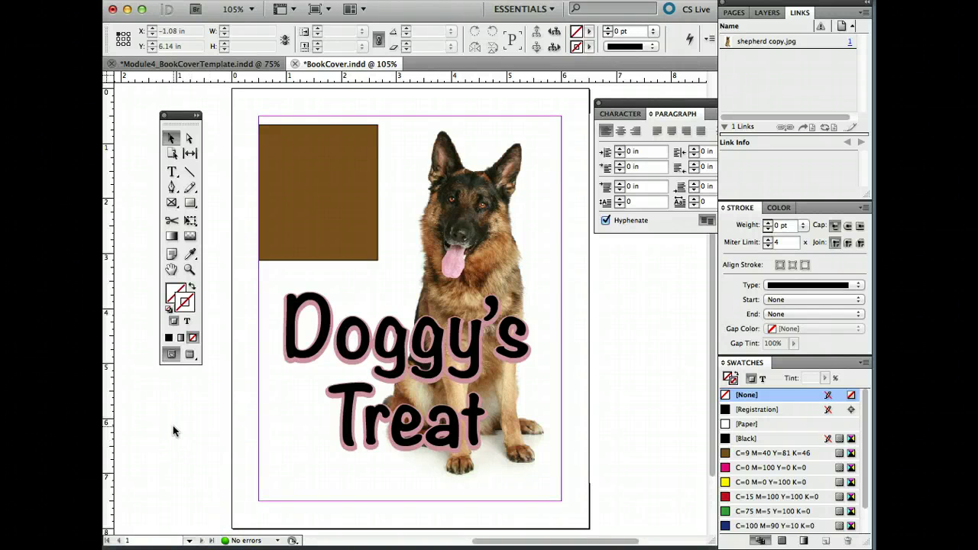
{"action": "left_click", "coordinate": [308, 164]}
{"action": "key", "text": "Delete"}
{"action": "left_click", "coordinate": [191, 0]}
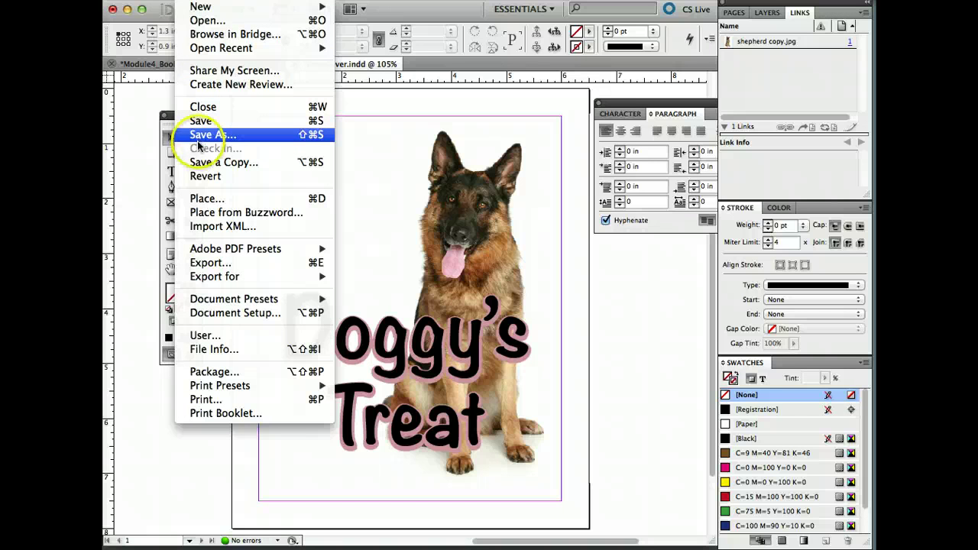
Step: Export the cover in JPEG format as BookCover.jpg at 300 ppi, Maximum quality
{"action": "left_click", "coordinate": [208, 263]}
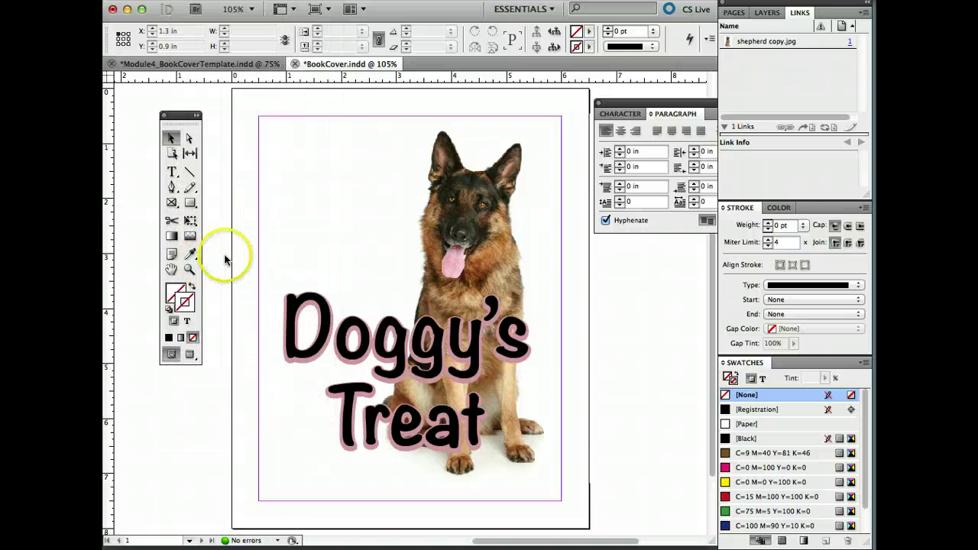
{"action": "left_click", "coordinate": [563, 345]}
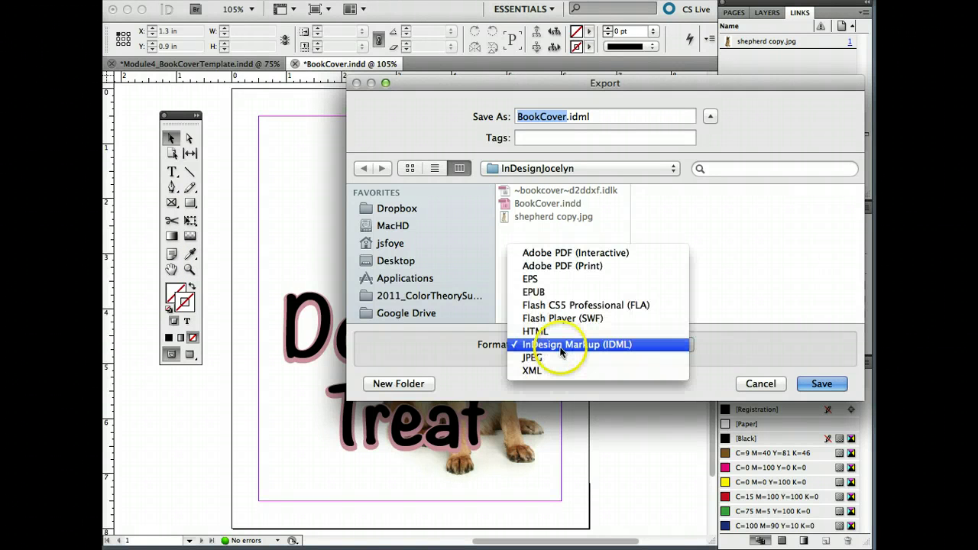
{"action": "left_click", "coordinate": [564, 358]}
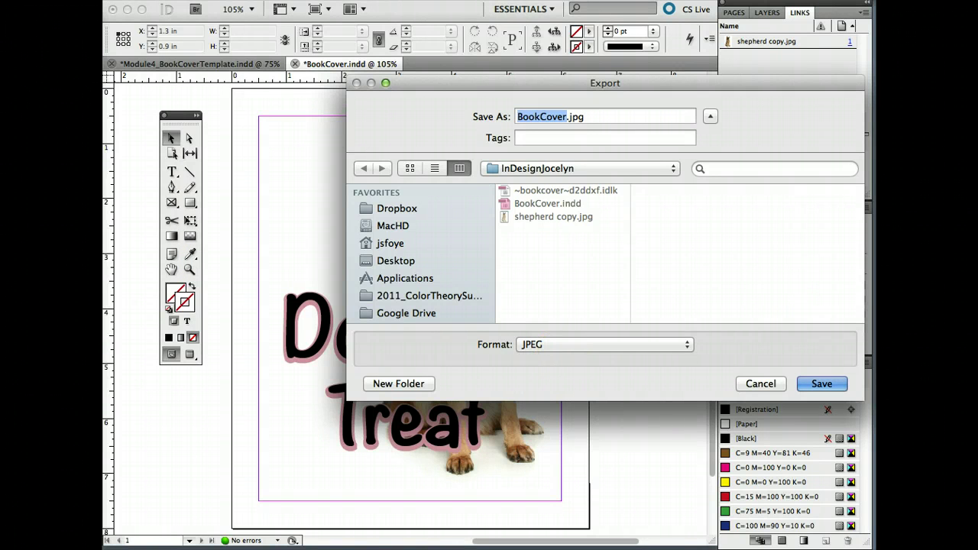
{"action": "left_click", "coordinate": [822, 383]}
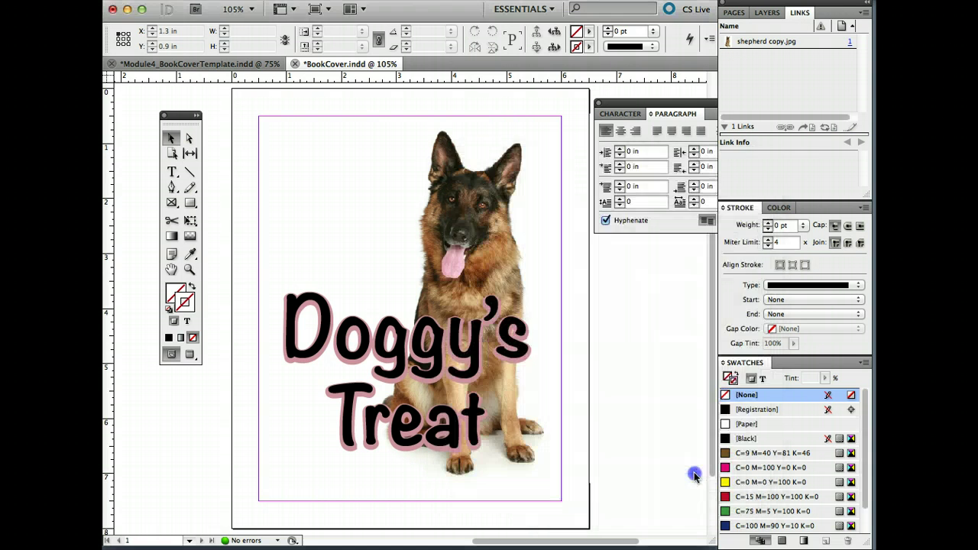
{"action": "left_click", "coordinate": [342, 144]}
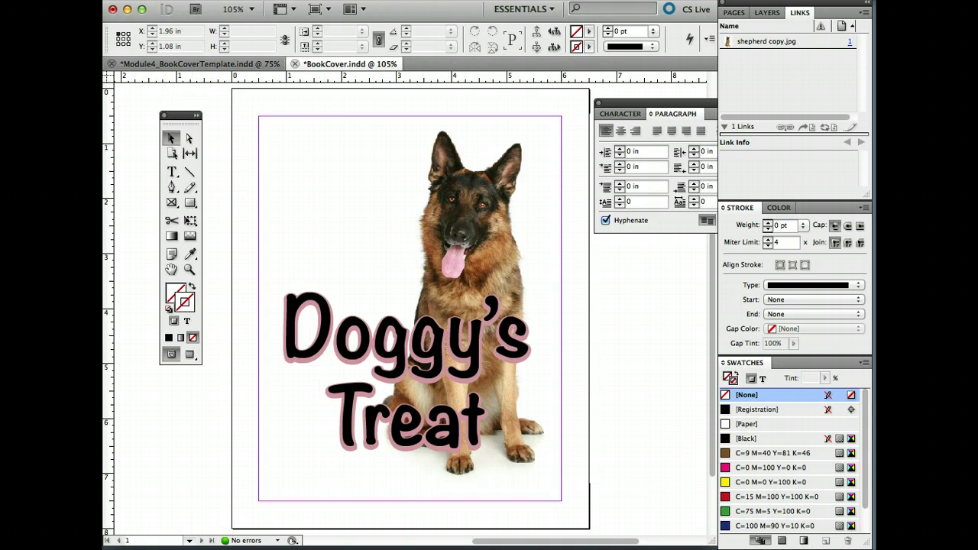
{"action": "left_click", "coordinate": [192, 0]}
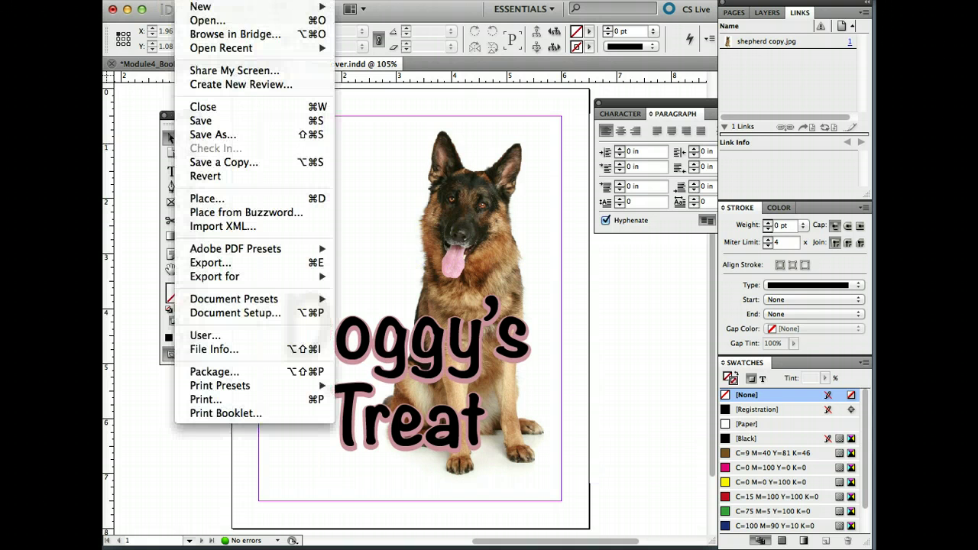
{"action": "left_click", "coordinate": [201, 134]}
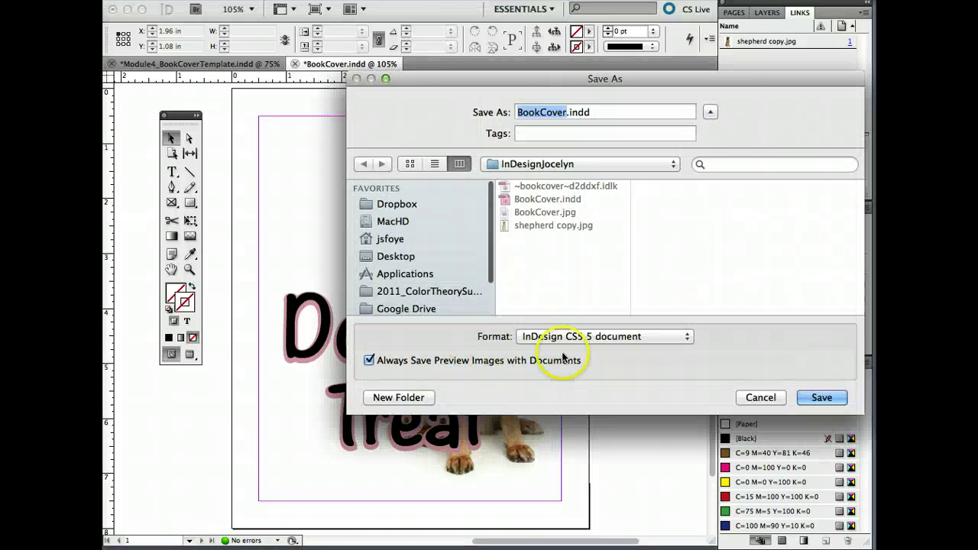
{"action": "left_click", "coordinate": [566, 337]}
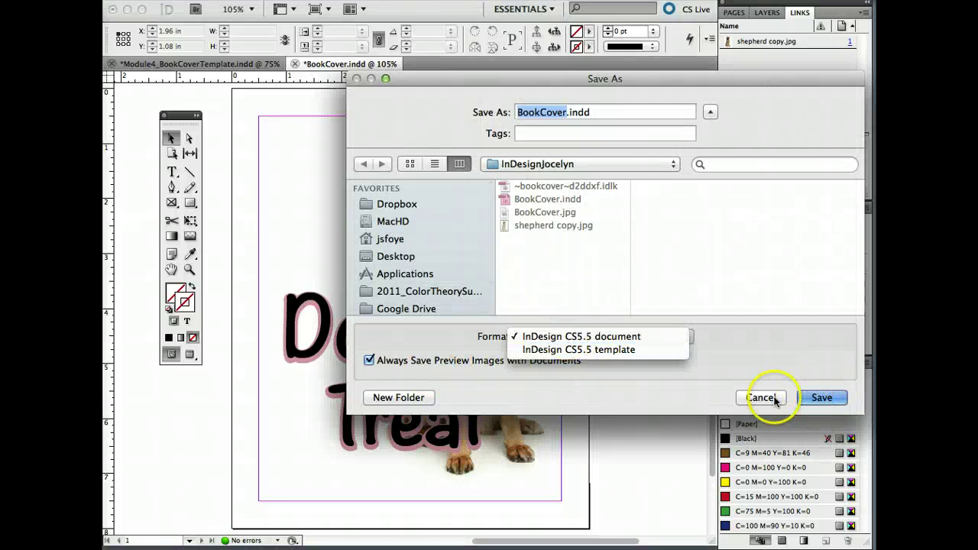
{"action": "left_click", "coordinate": [821, 397]}
{"action": "left_click", "coordinate": [193, 1]}
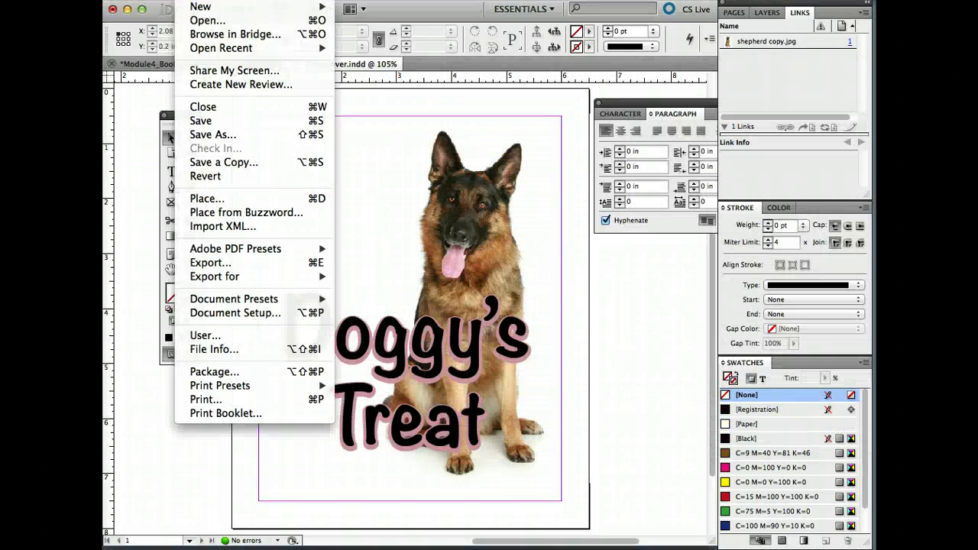
{"action": "left_click", "coordinate": [193, 262]}
{"action": "left_click", "coordinate": [554, 344]}
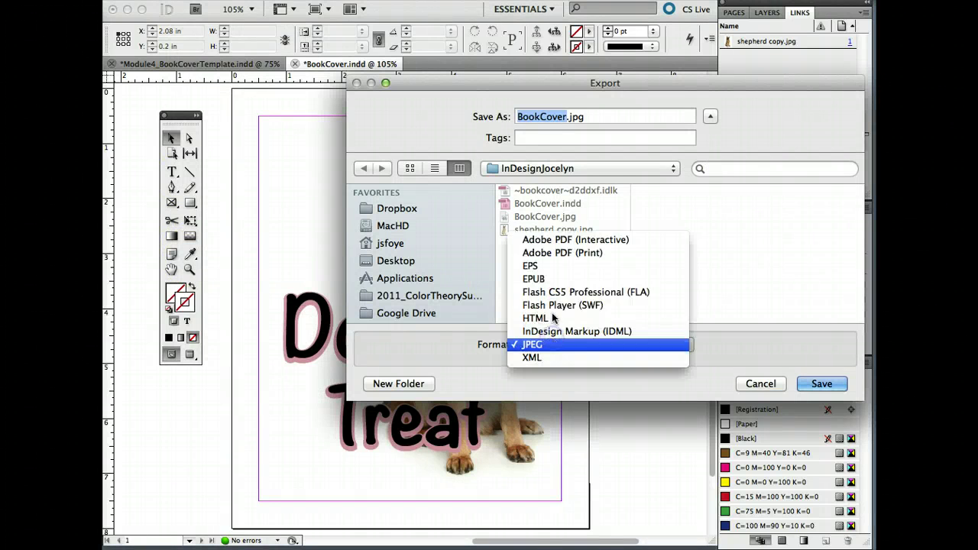
{"action": "left_click", "coordinate": [555, 253]}
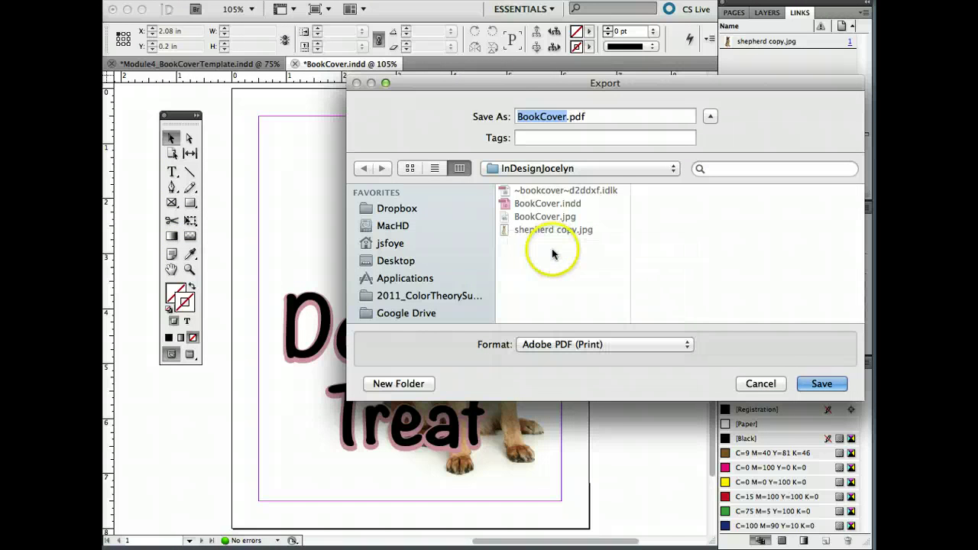
{"action": "left_click", "coordinate": [813, 384]}
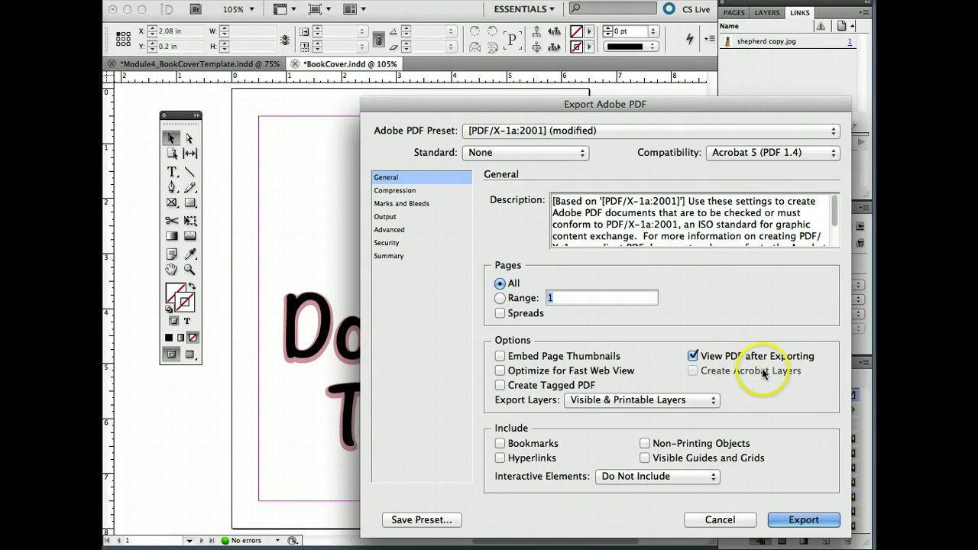
{"action": "left_click", "coordinate": [720, 519]}
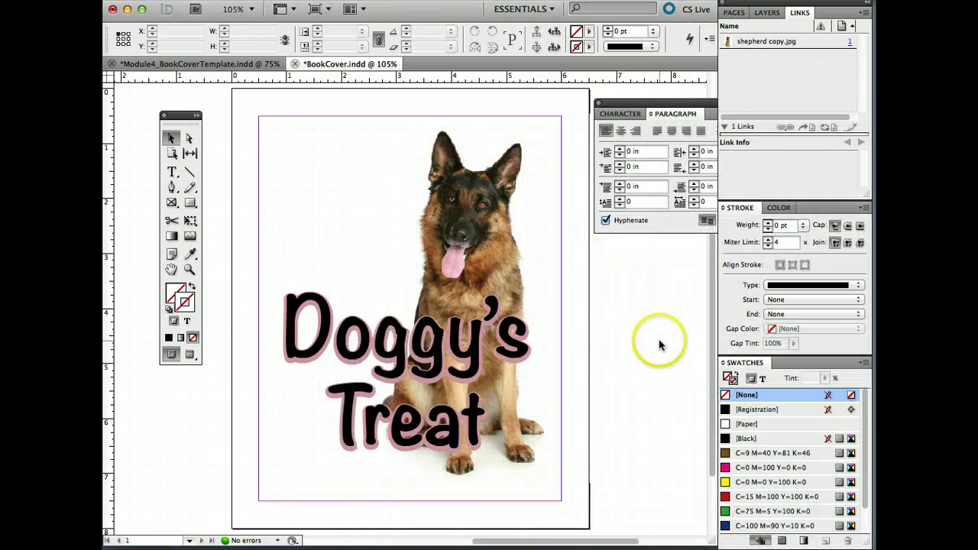
Step: Switch to Module4_BookCoverTemplate.indd, hide the reference guide layer, and select the YOUR ARTWORK layer
{"action": "left_click", "coordinate": [255, 65]}
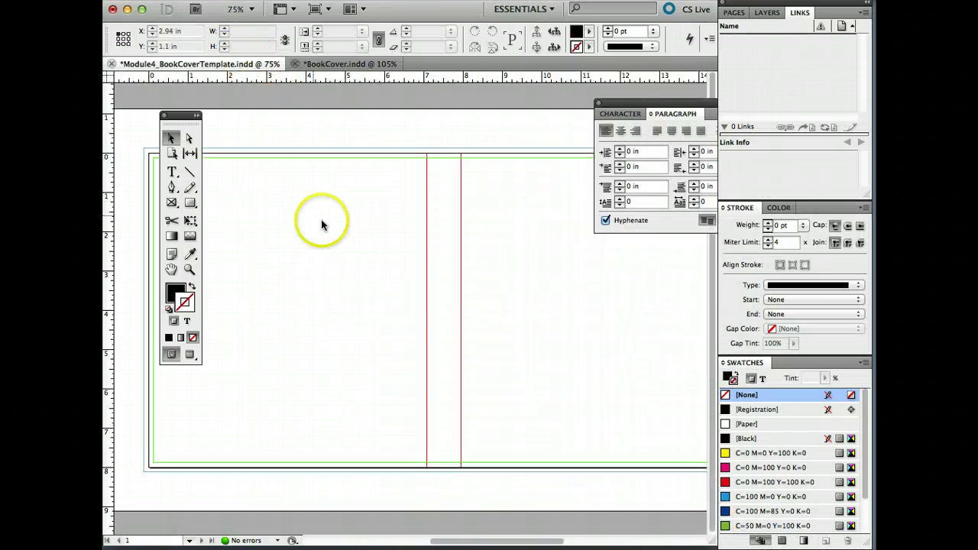
{"action": "scroll", "coordinate": [321, 220], "scroll_direction": "left", "scroll_amount": 5}
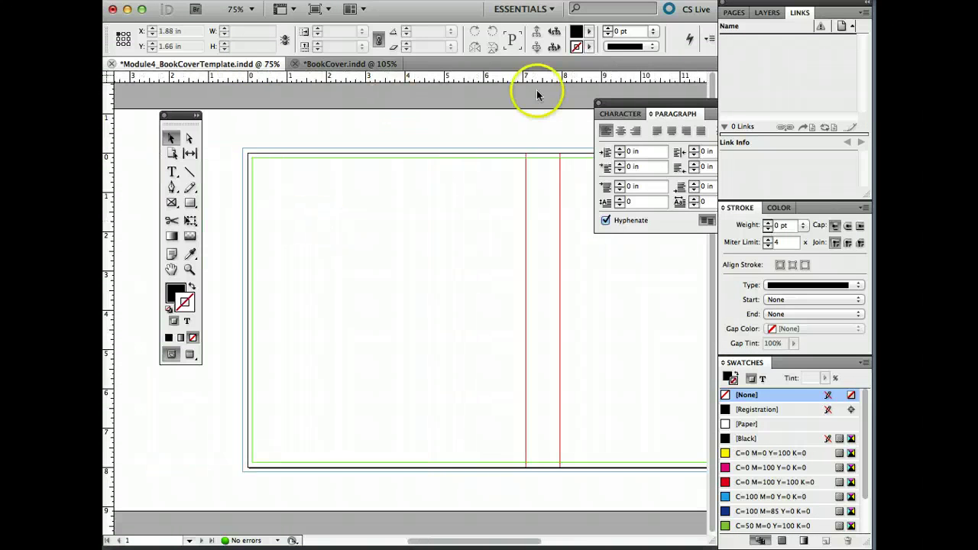
{"action": "left_click", "coordinate": [773, 13]}
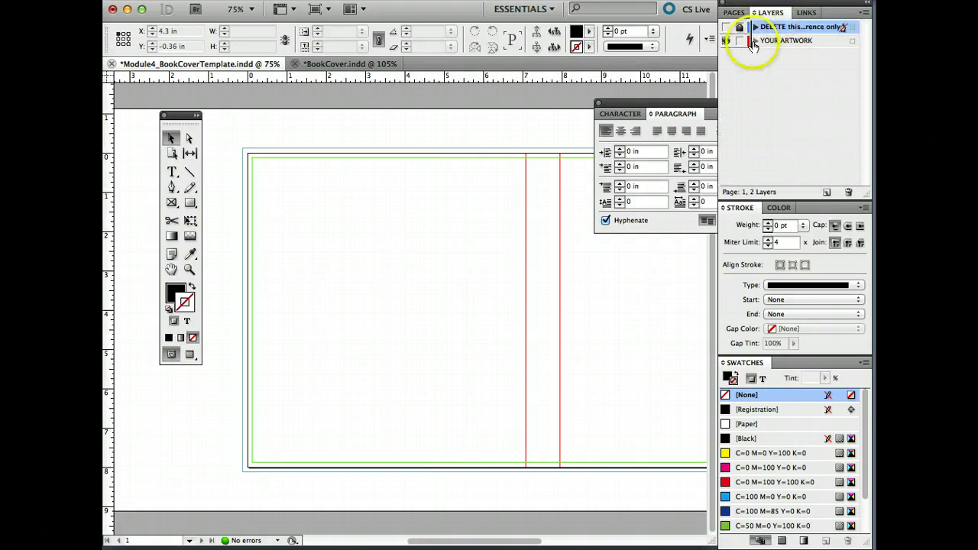
{"action": "left_click", "coordinate": [726, 29]}
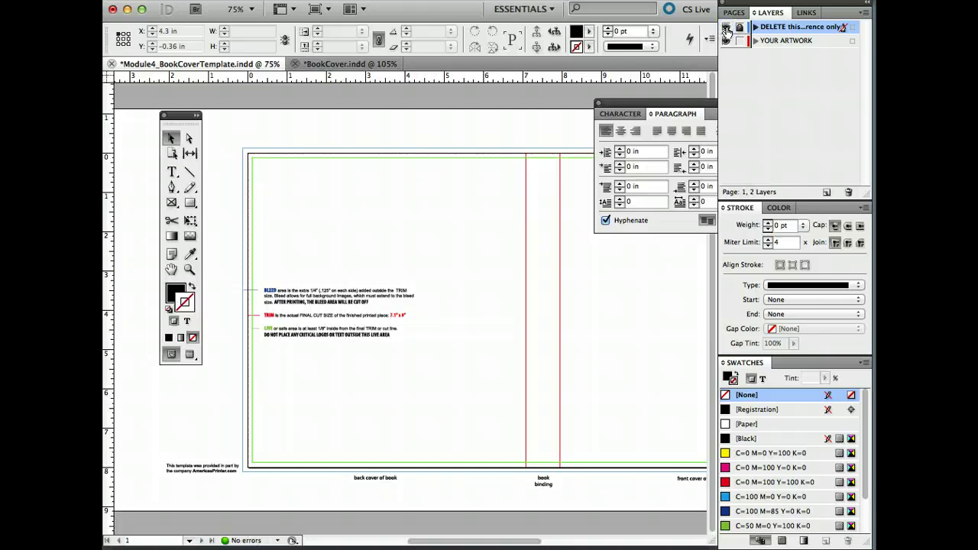
{"action": "left_click", "coordinate": [727, 29]}
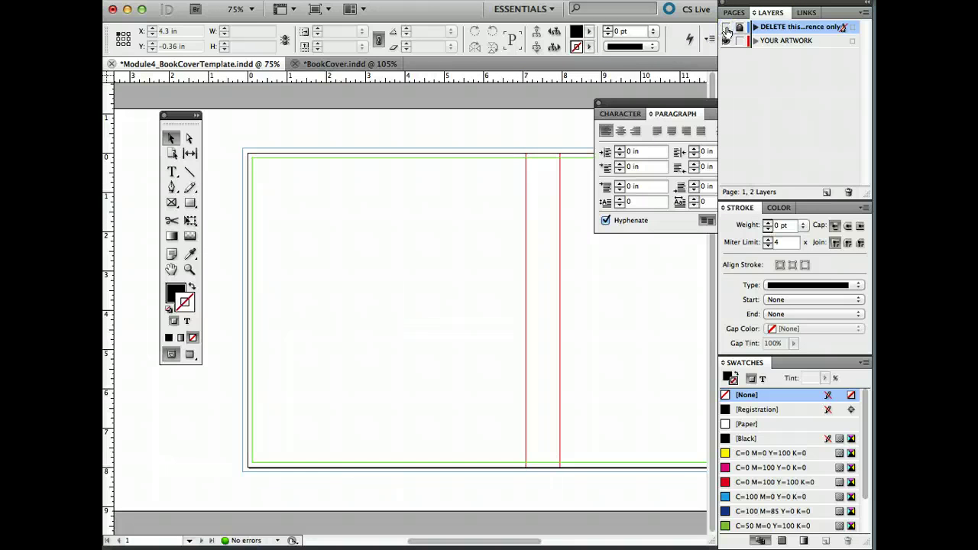
{"action": "left_click", "coordinate": [727, 28]}
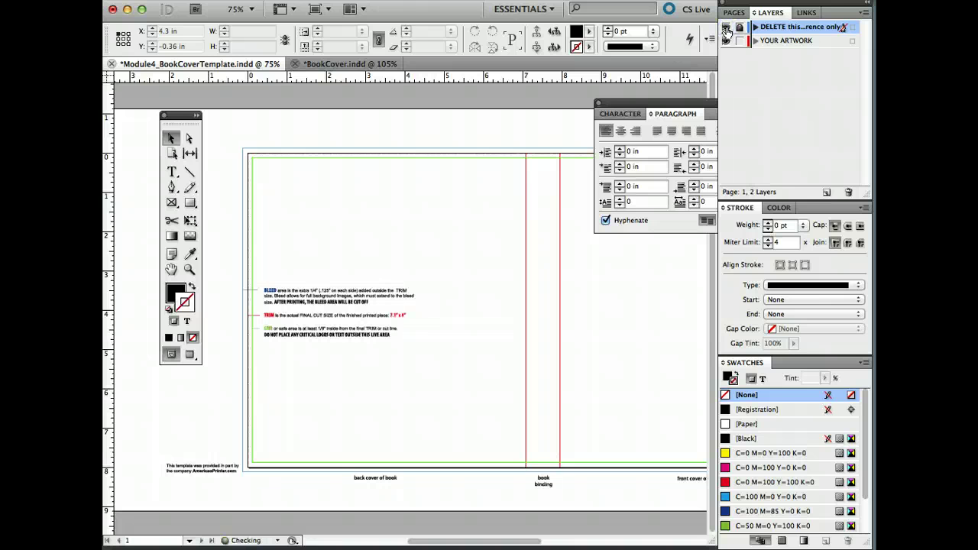
{"action": "left_click", "coordinate": [726, 28]}
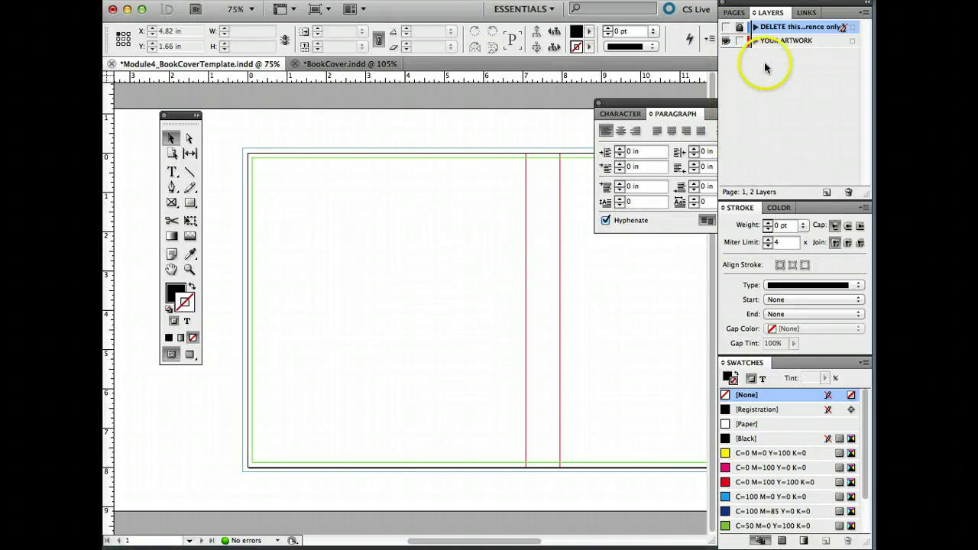
{"action": "left_click", "coordinate": [787, 47]}
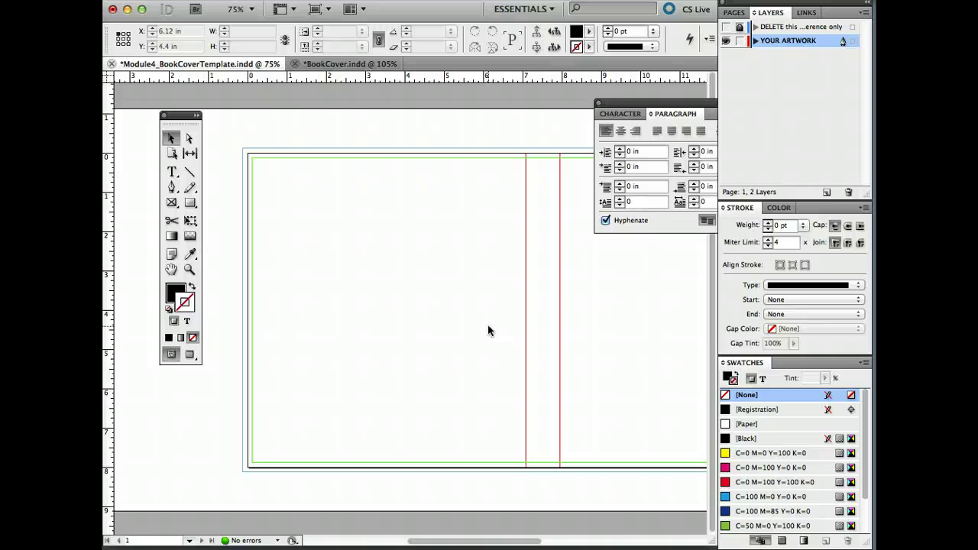
{"action": "left_click_drag", "start_coordinate": [185, 116], "coordinate": [181, 136]}
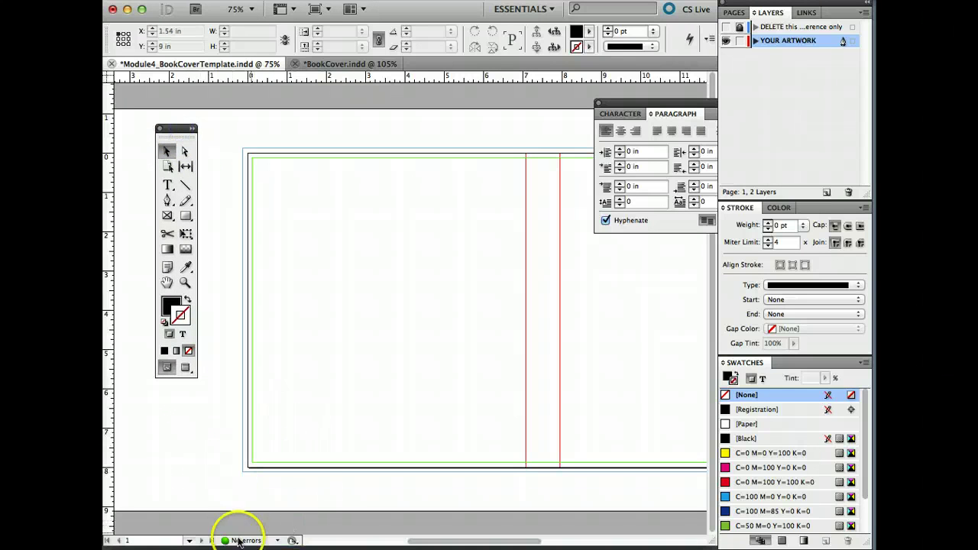